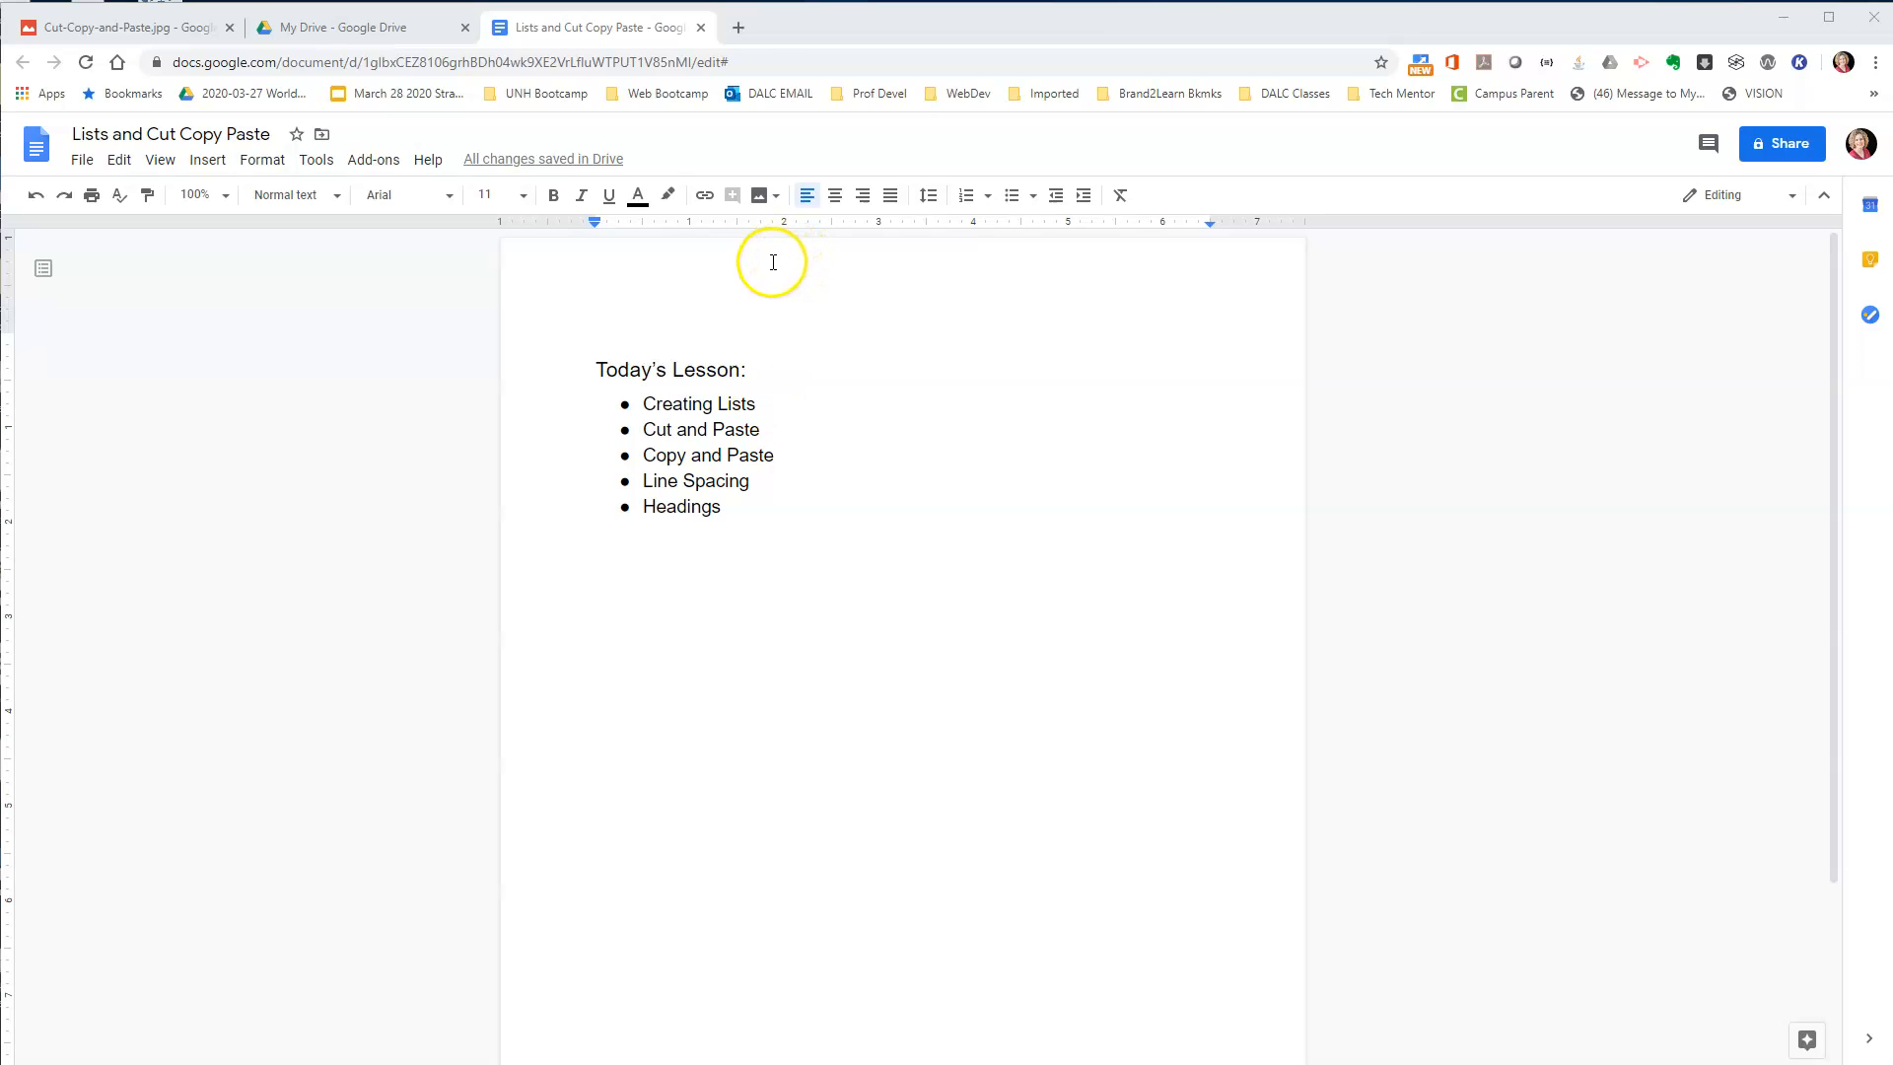
# Open drive.google.com in a new browser tab and create a blank Google Docs document.
pyautogui.click(741, 29)
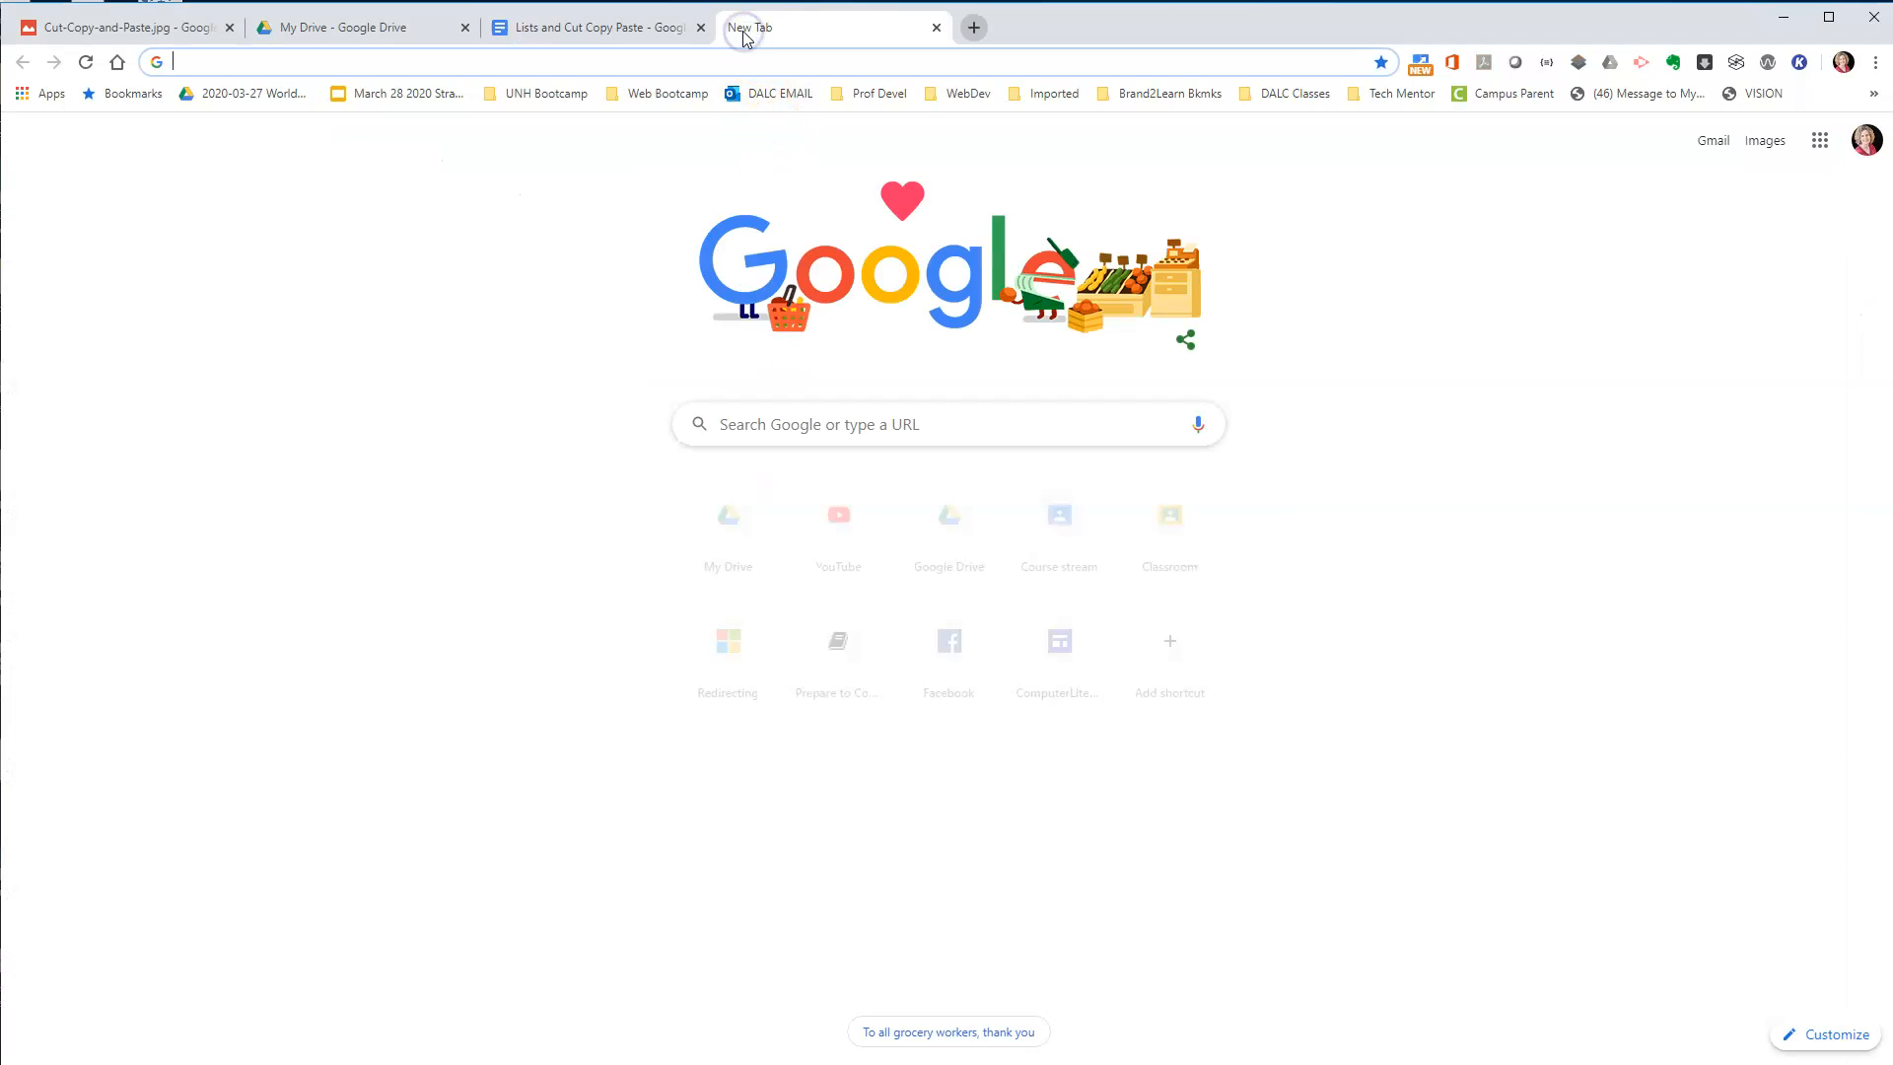
pyautogui.write('drive')
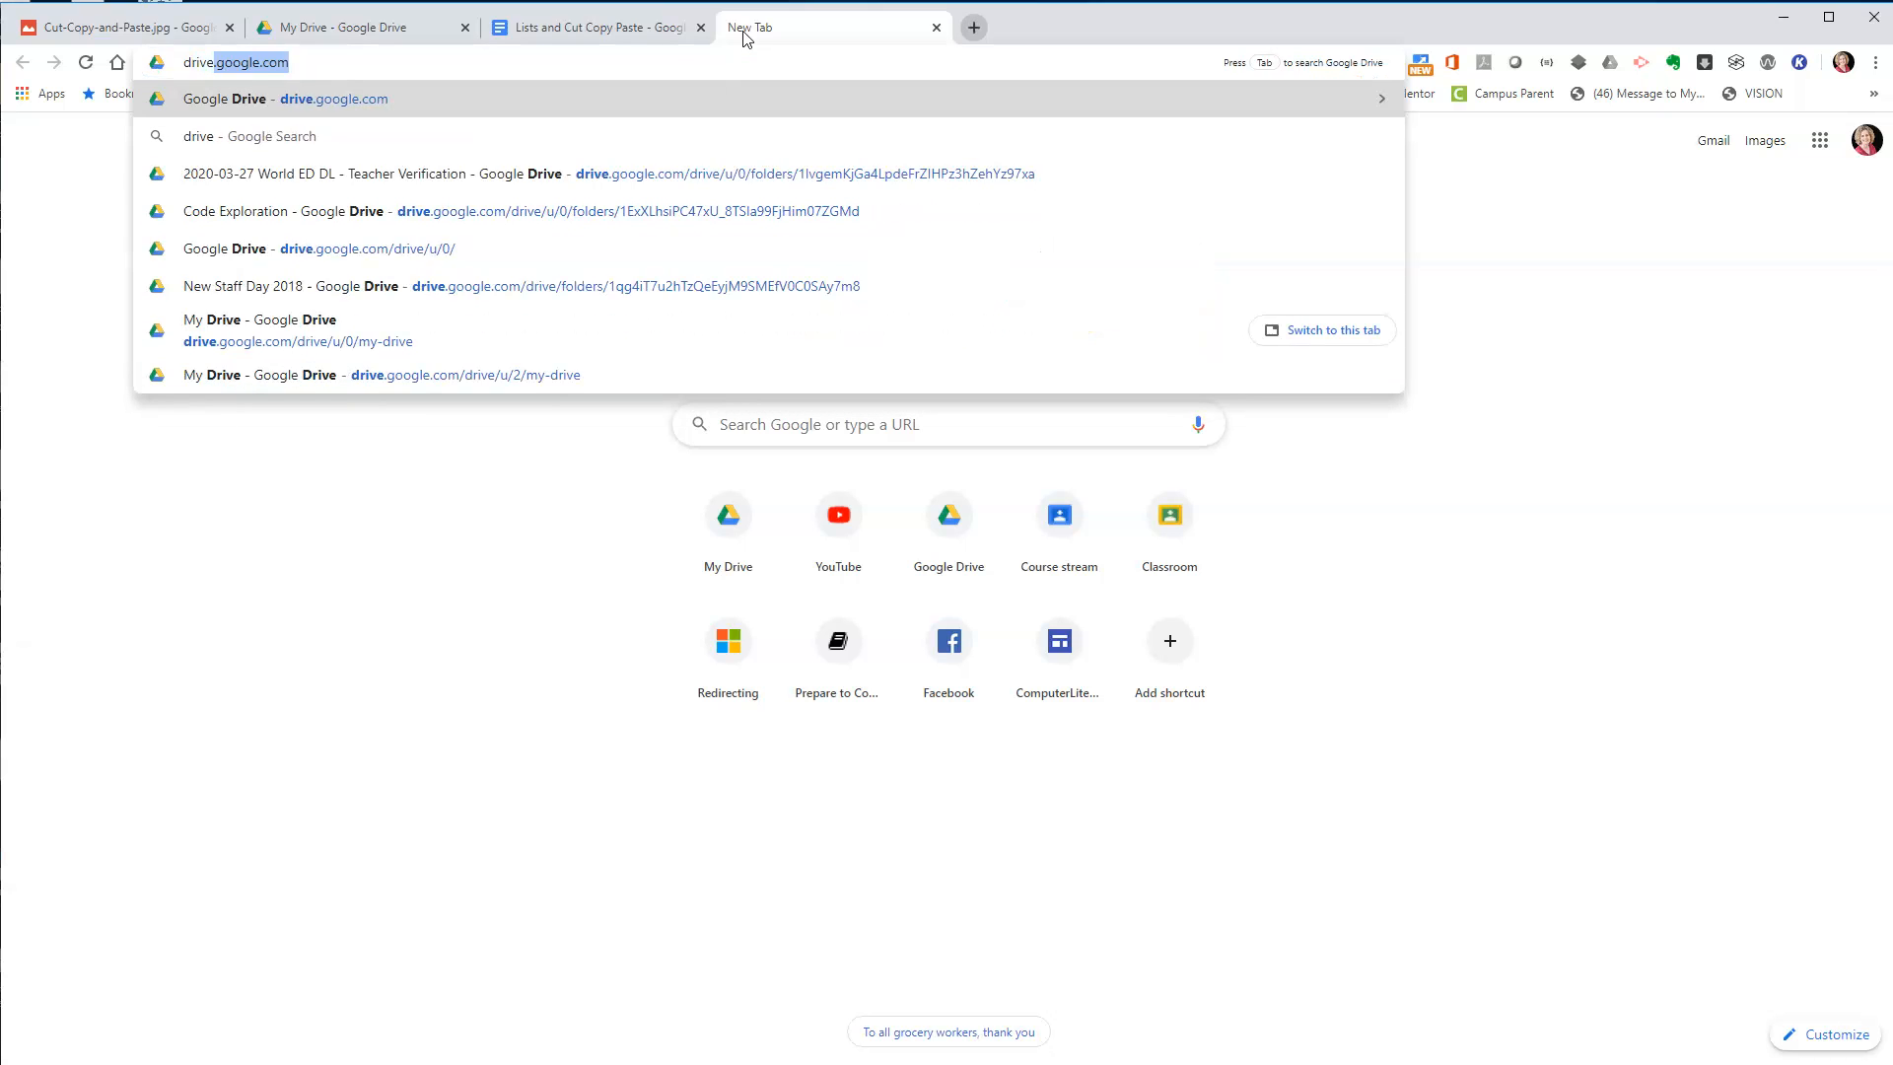
pyautogui.write('.google.com')
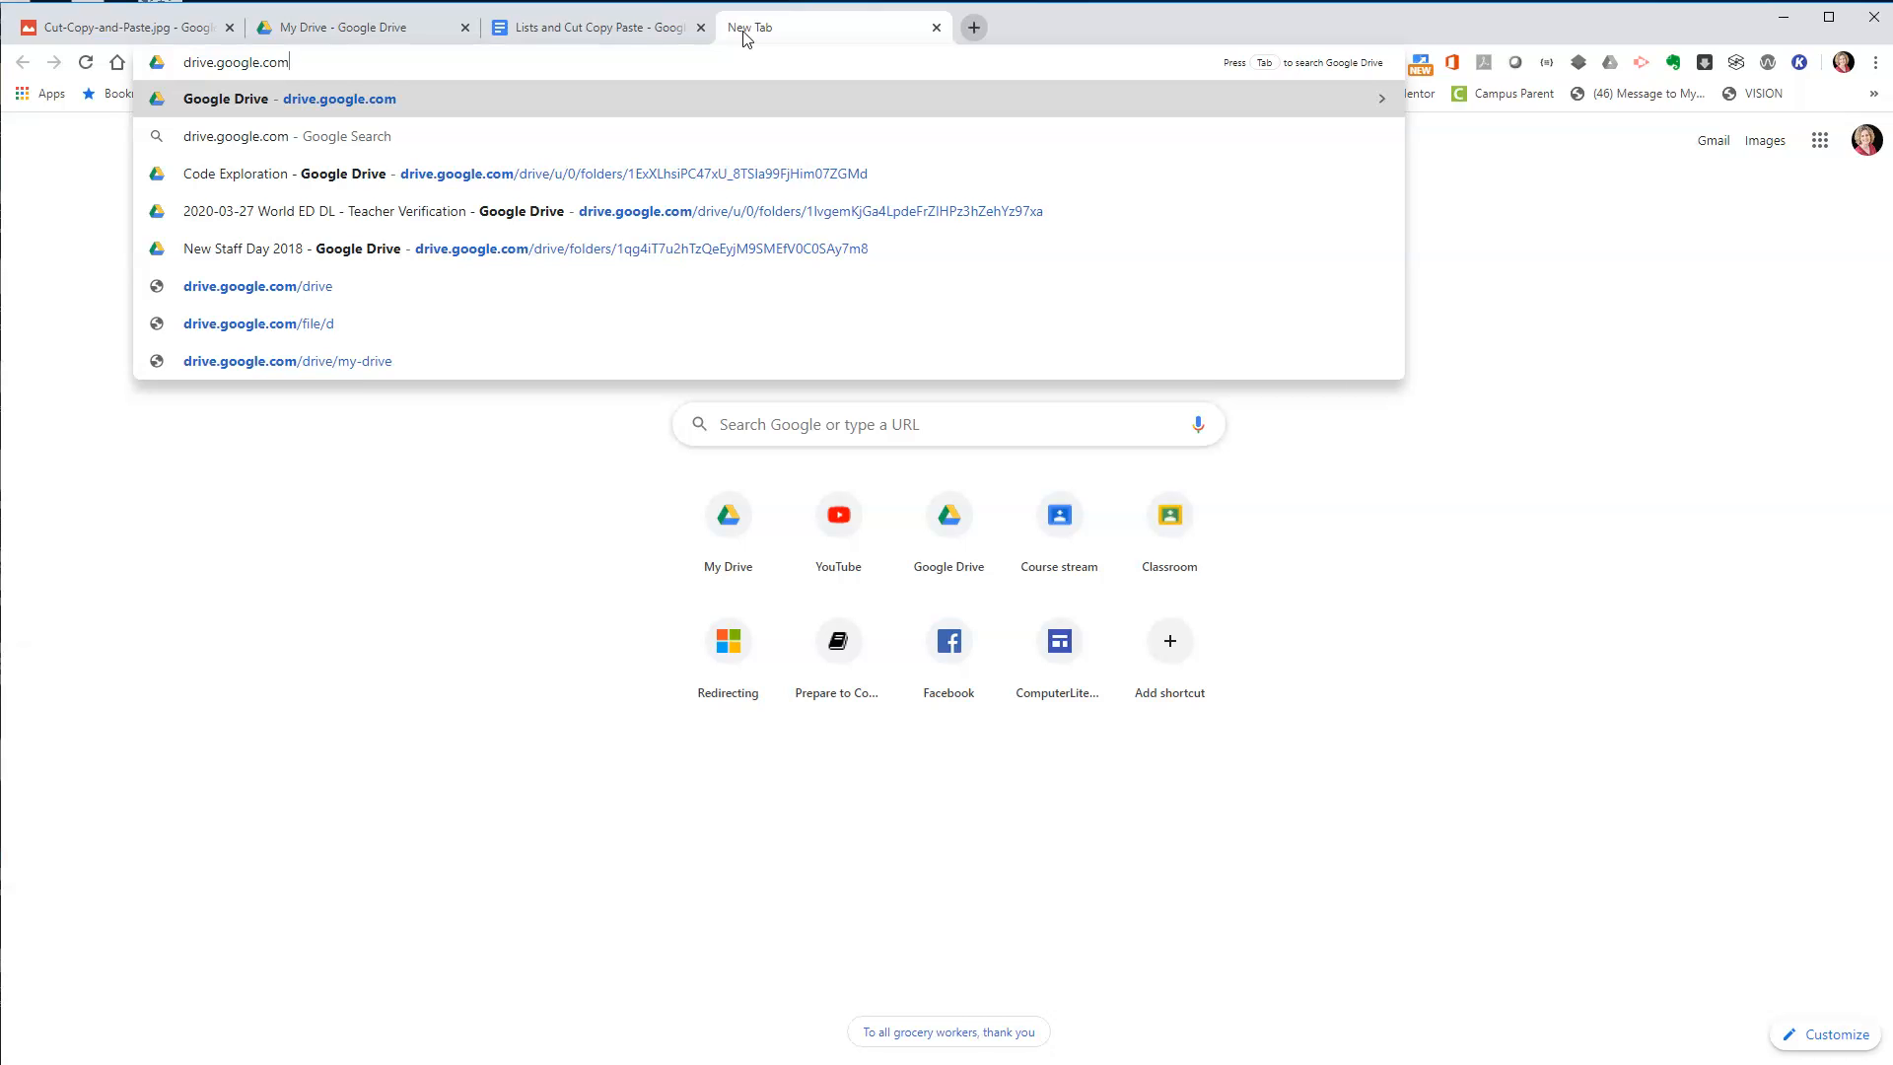
pyautogui.press('Return')
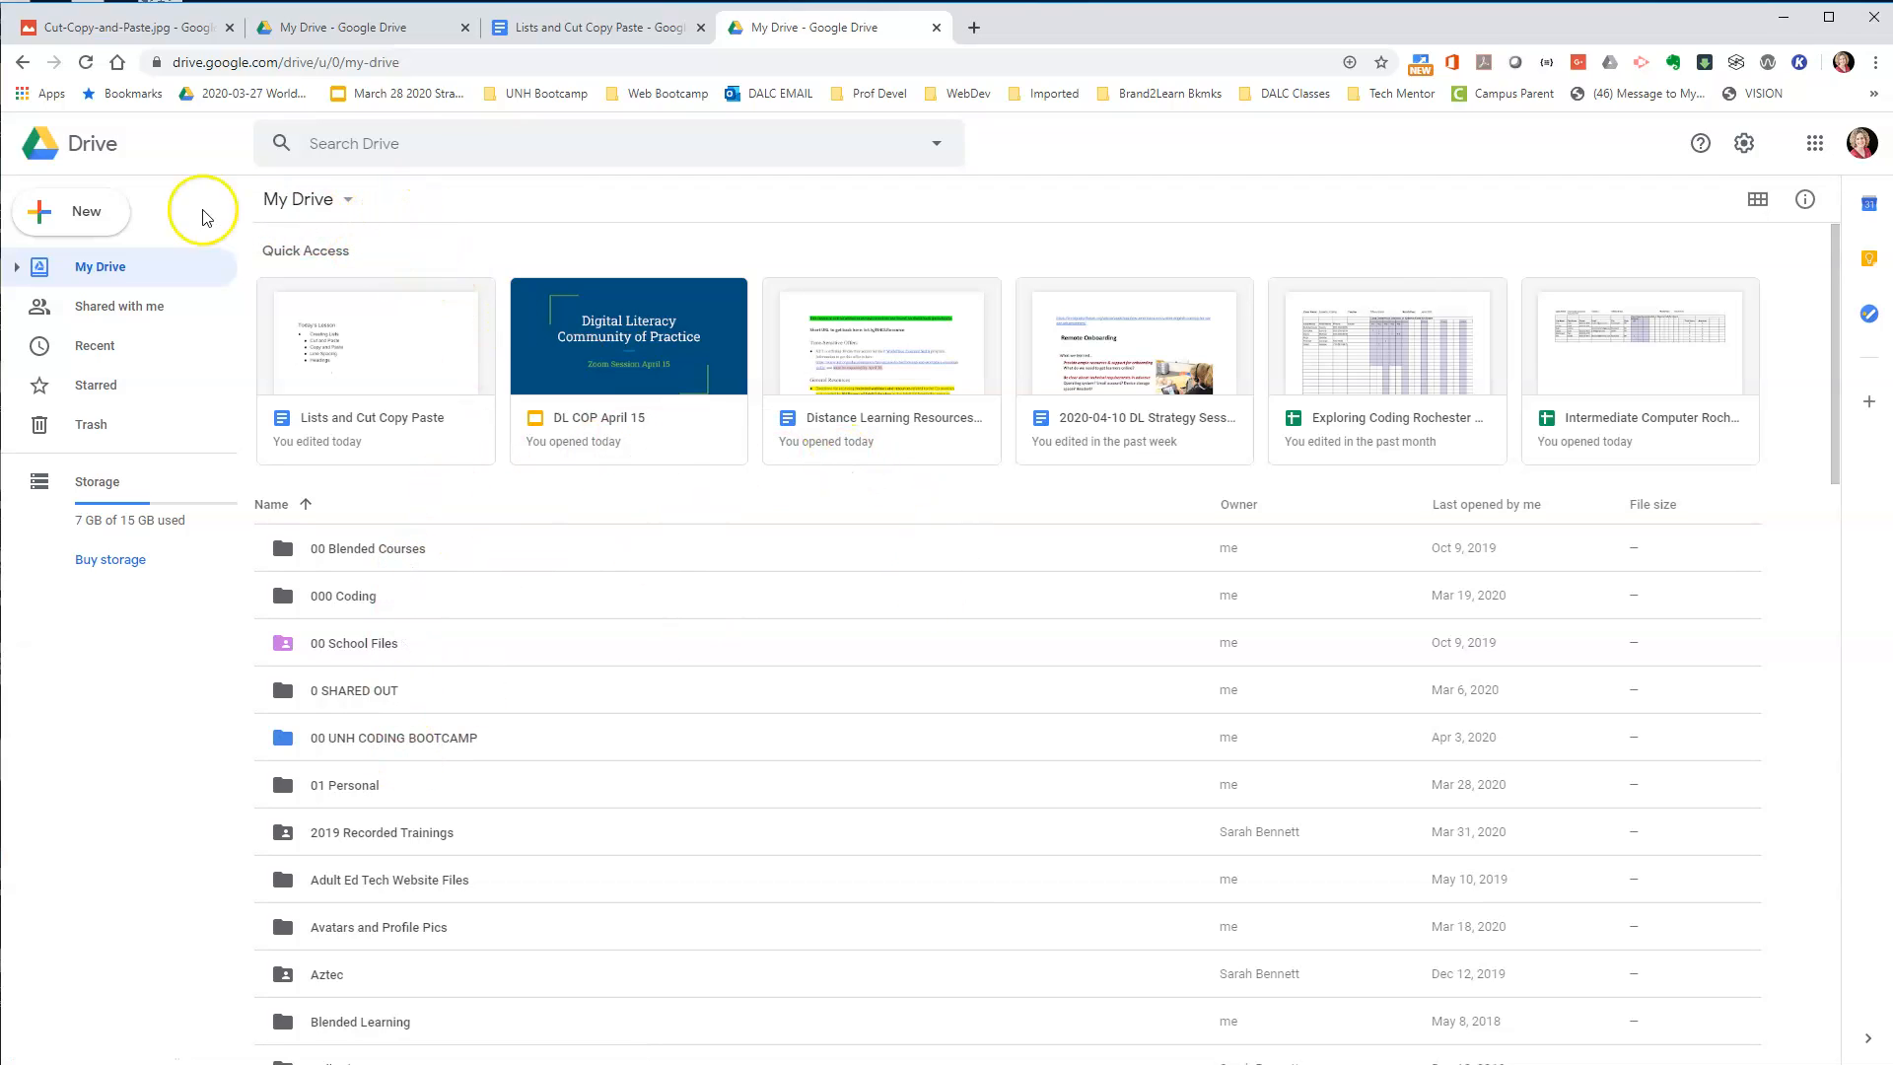
pyautogui.click(69, 211)
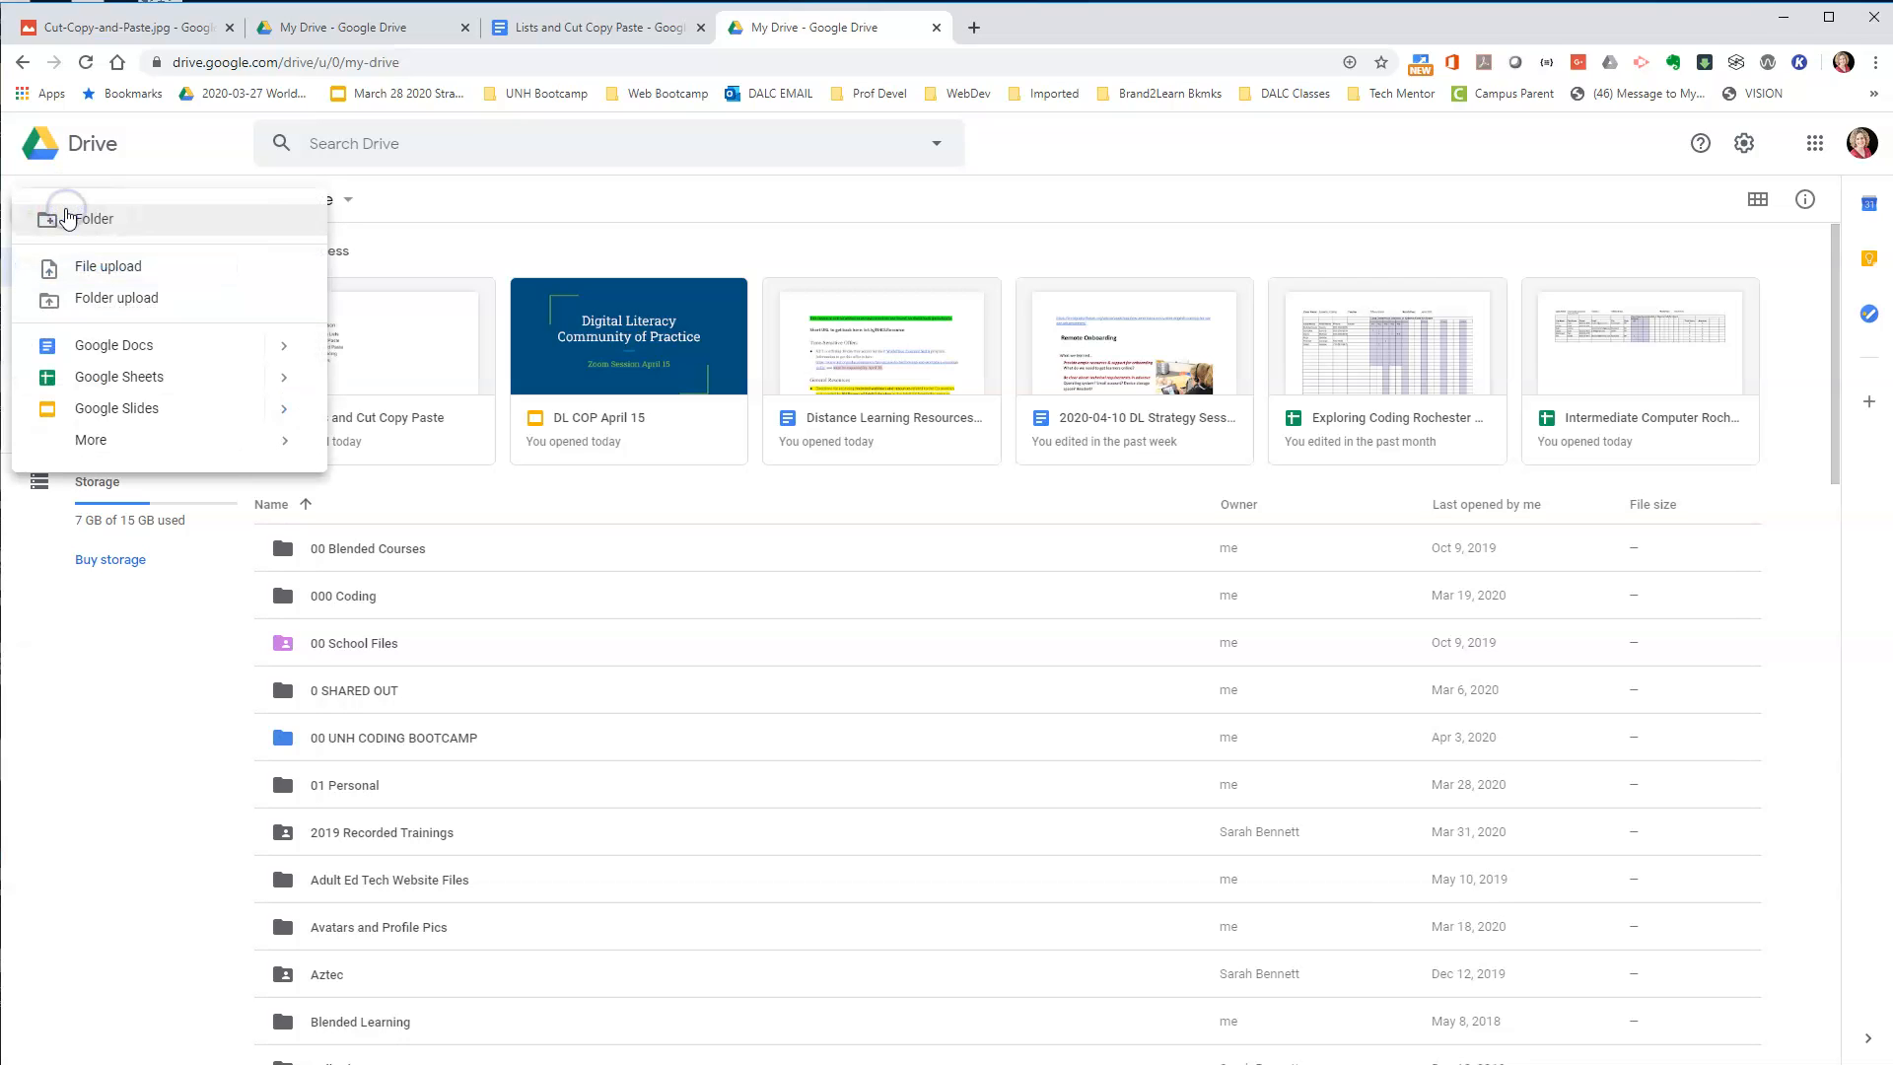
pyautogui.click(125, 346)
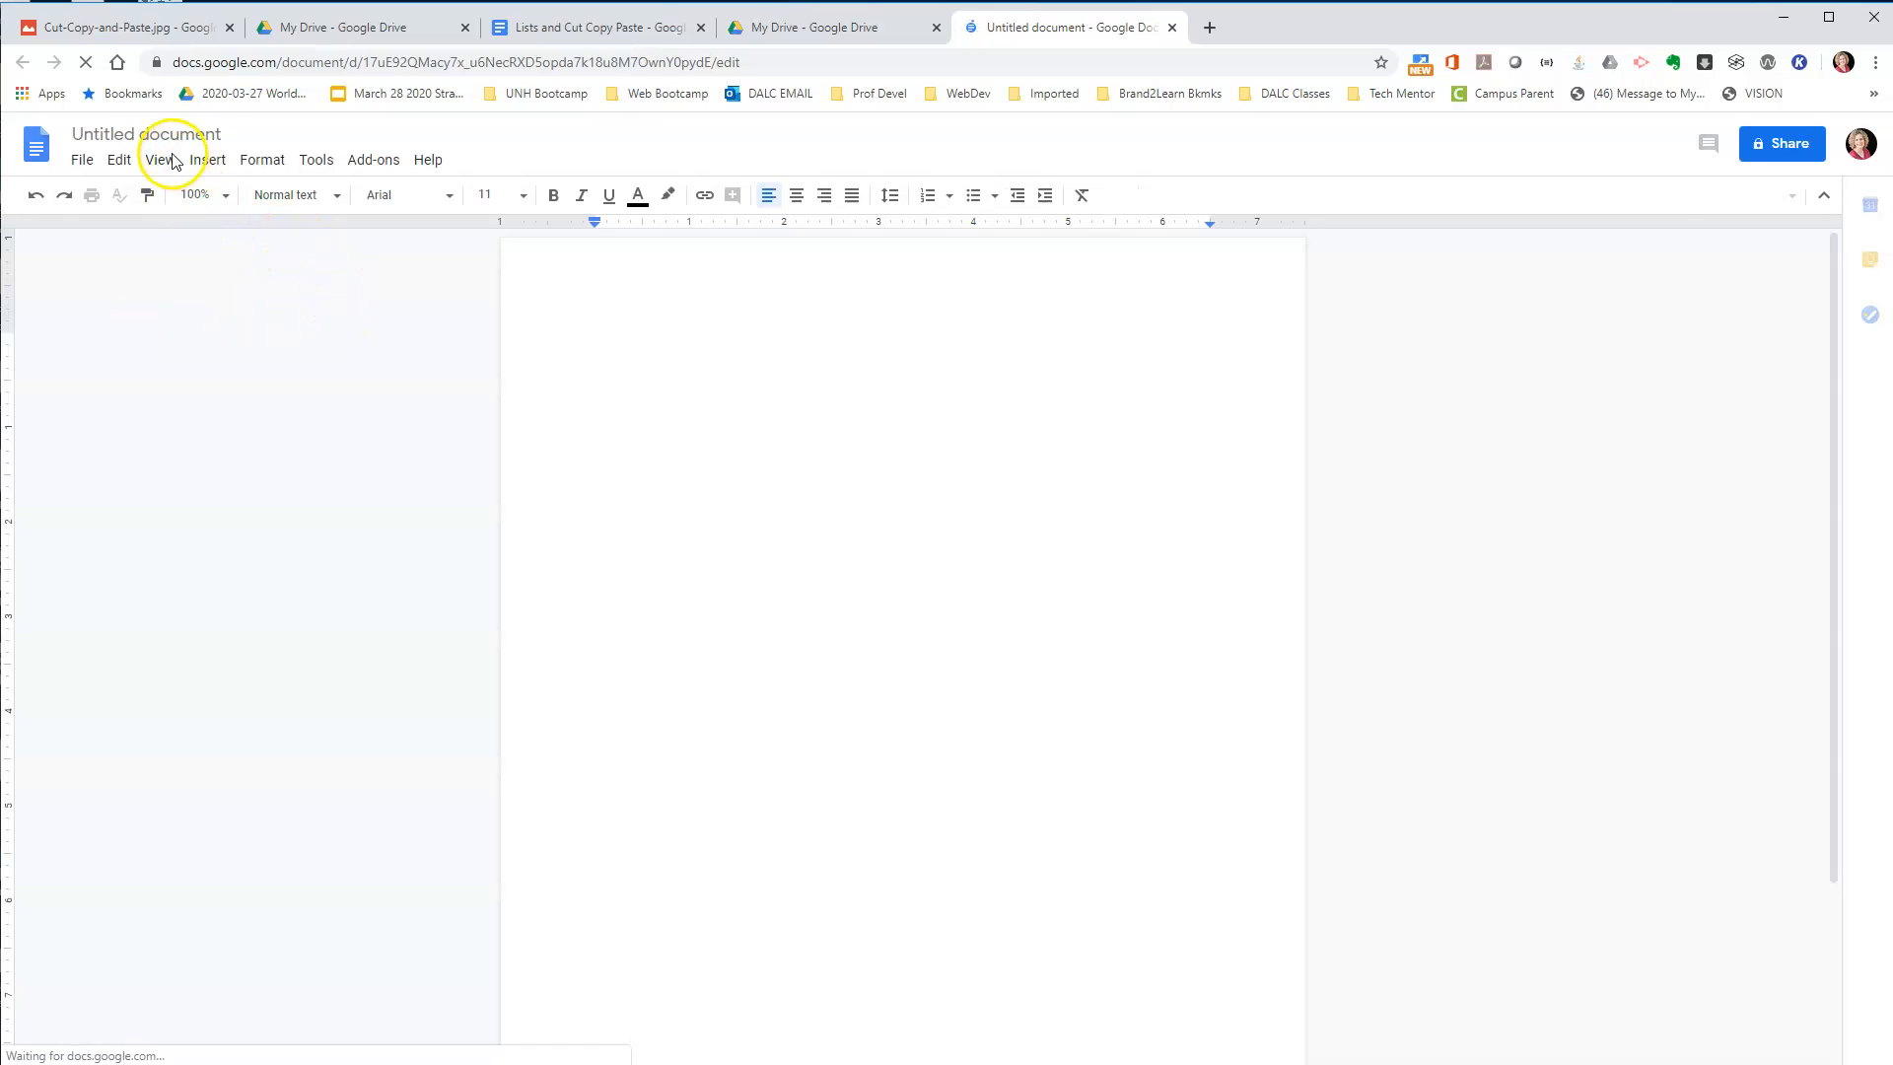
# Rename the untitled document as "To Do List".
pyautogui.click(148, 133)
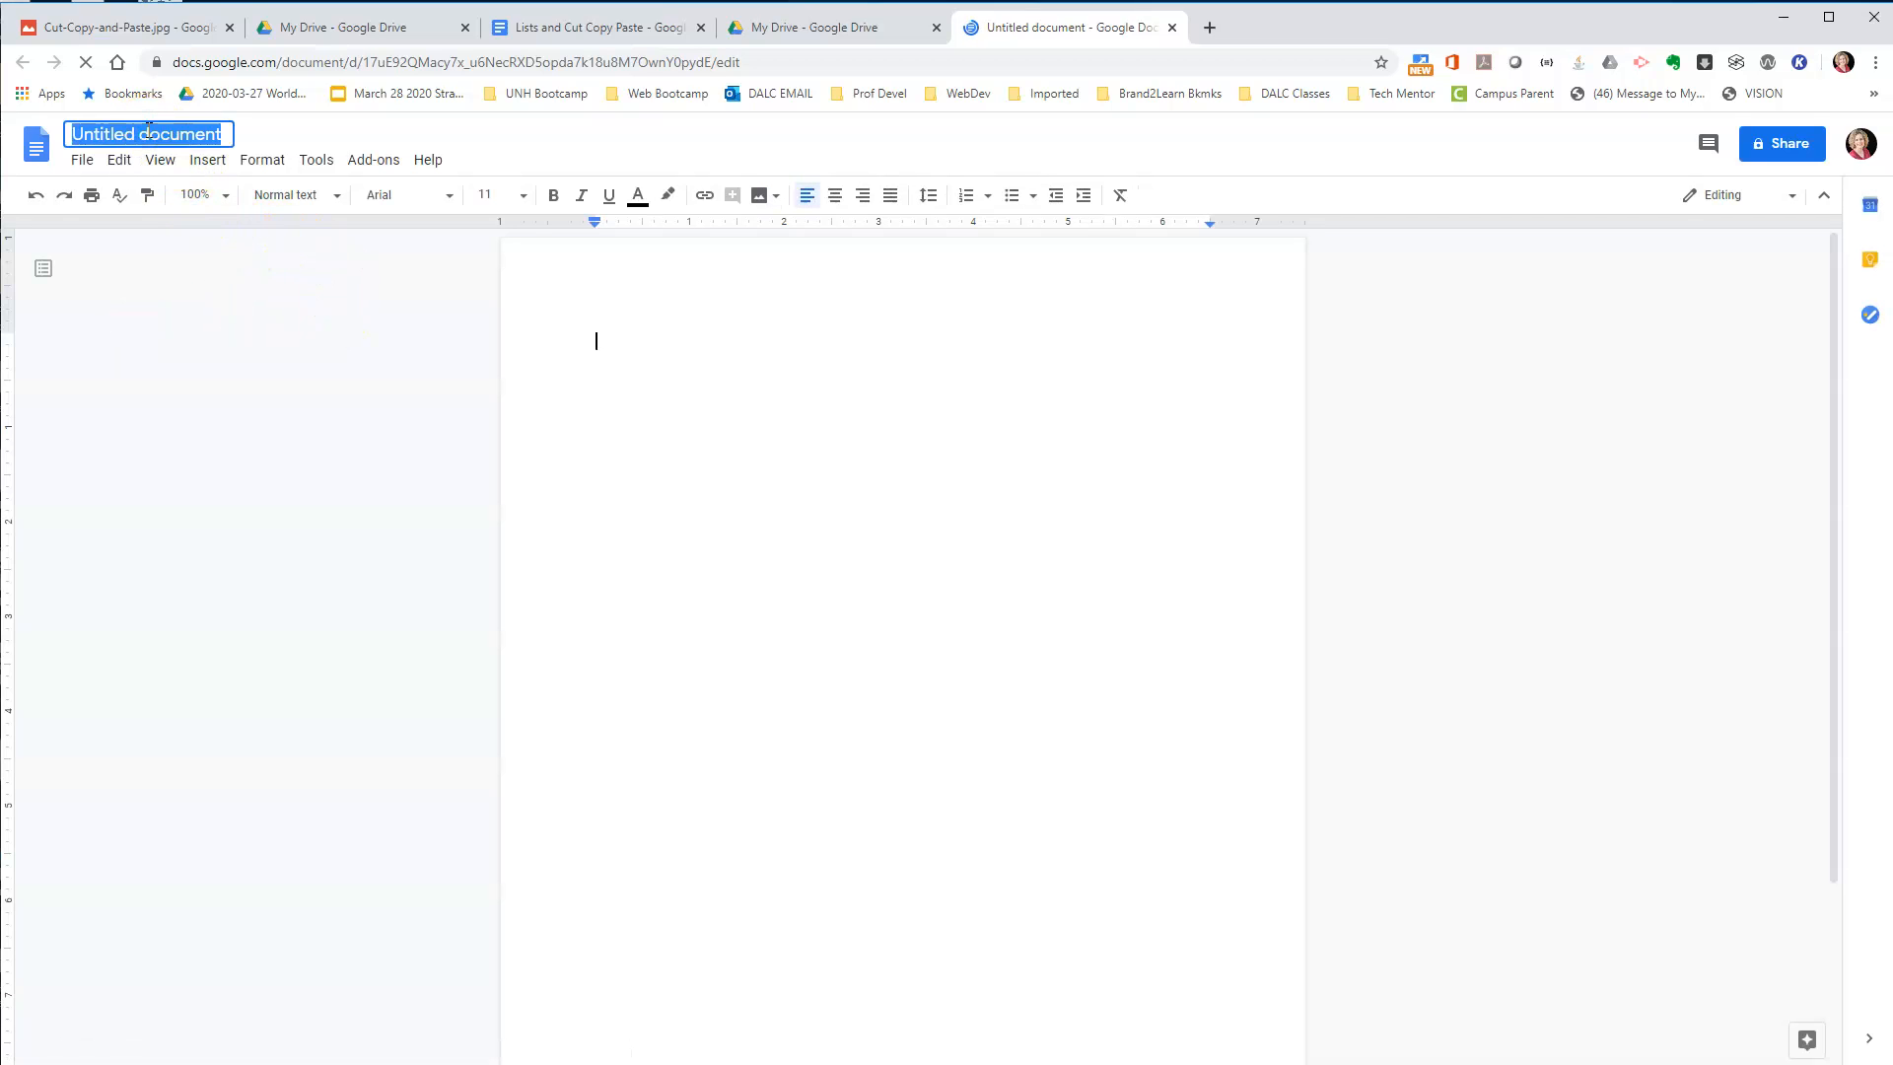
pyautogui.write('To Do List')
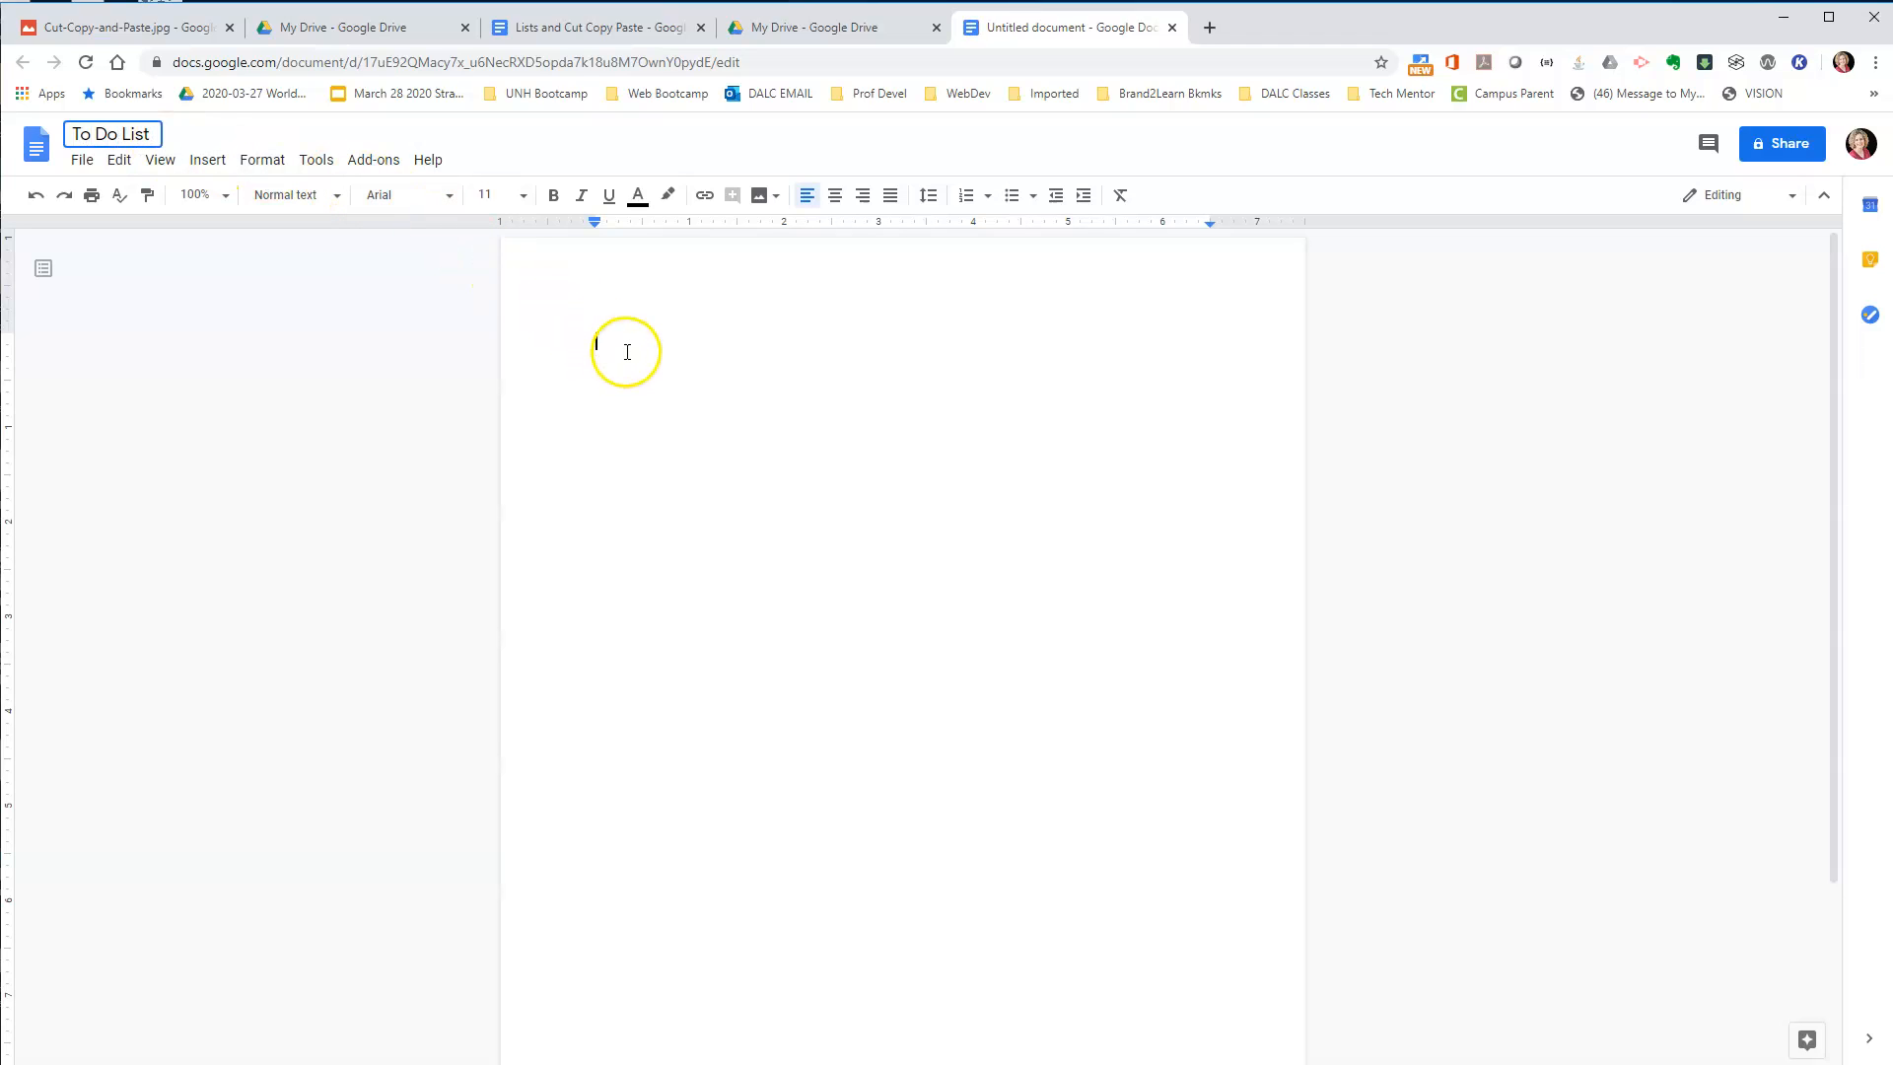
# Enter "To Do List" as the first line of the page and start a new paragraph below it.
pyautogui.click(624, 343)
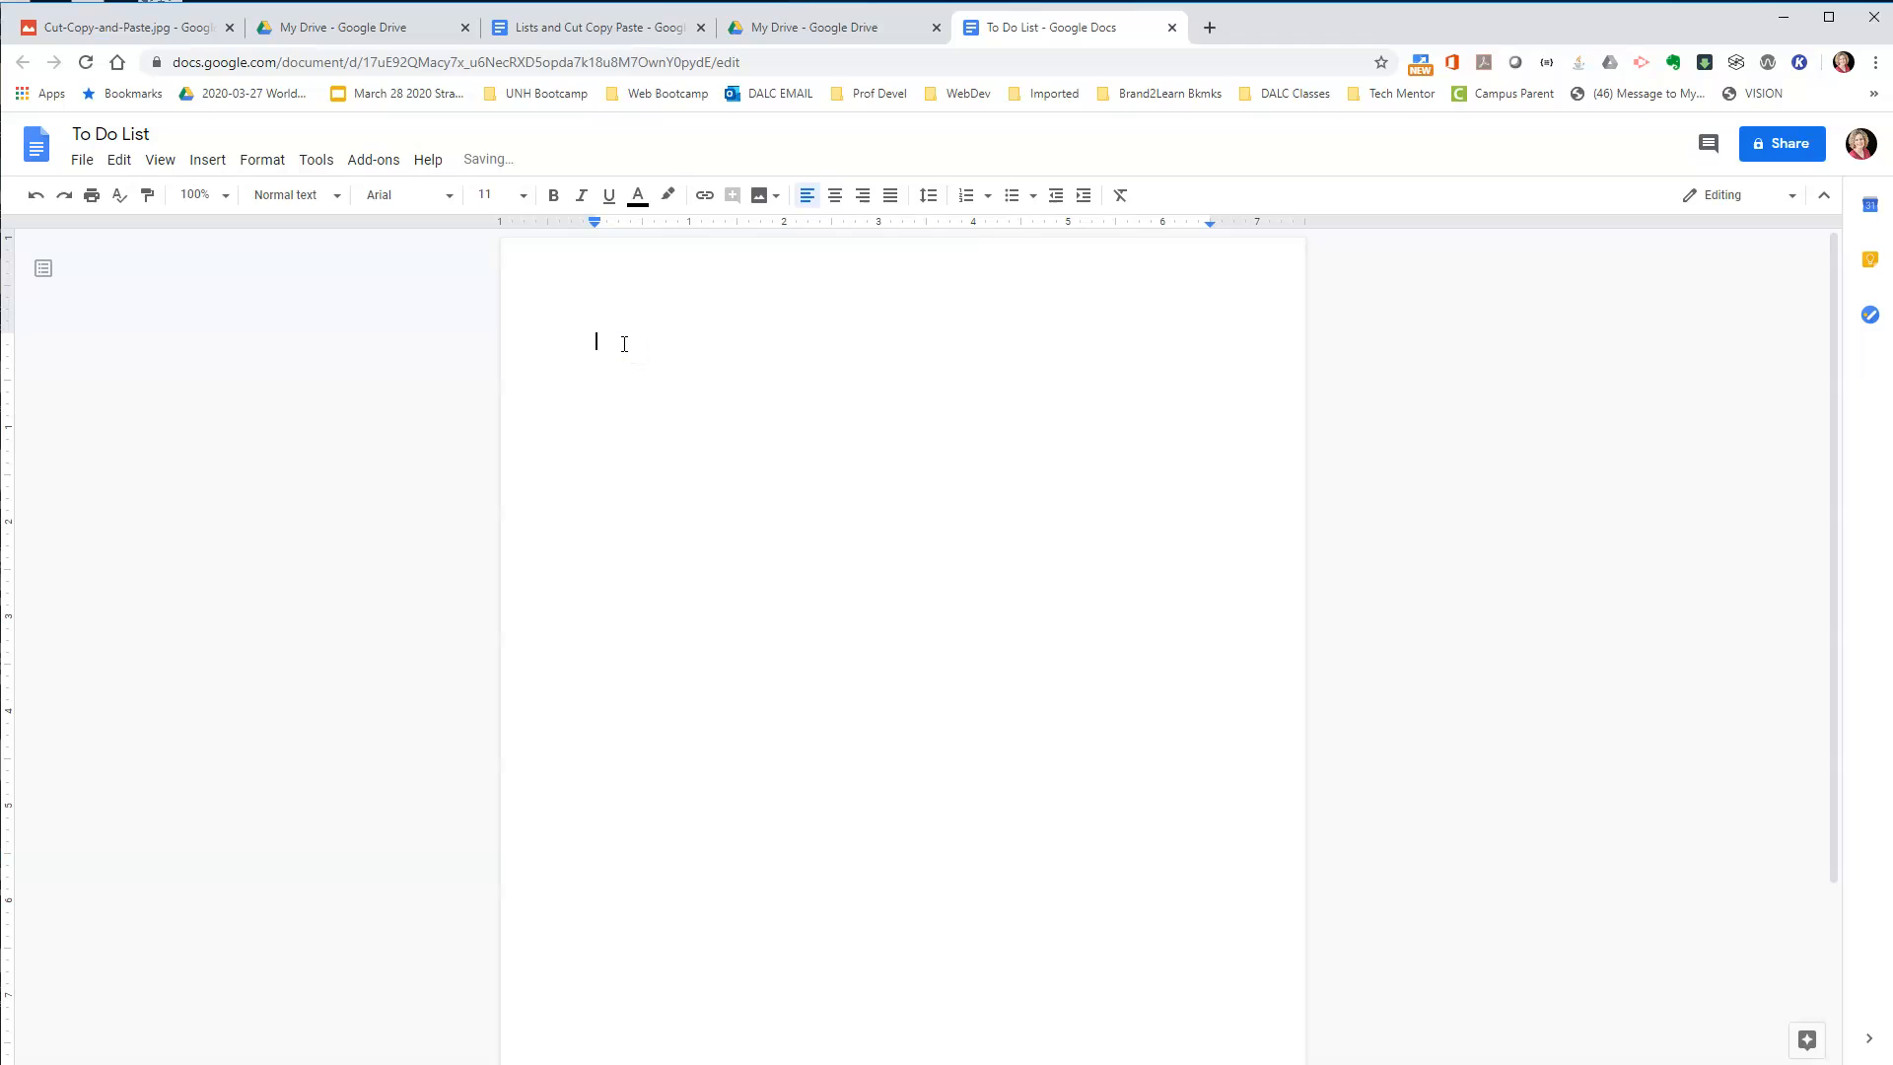
pyautogui.write('To Do List')
pyautogui.press('Return')
pyautogui.press('Return')
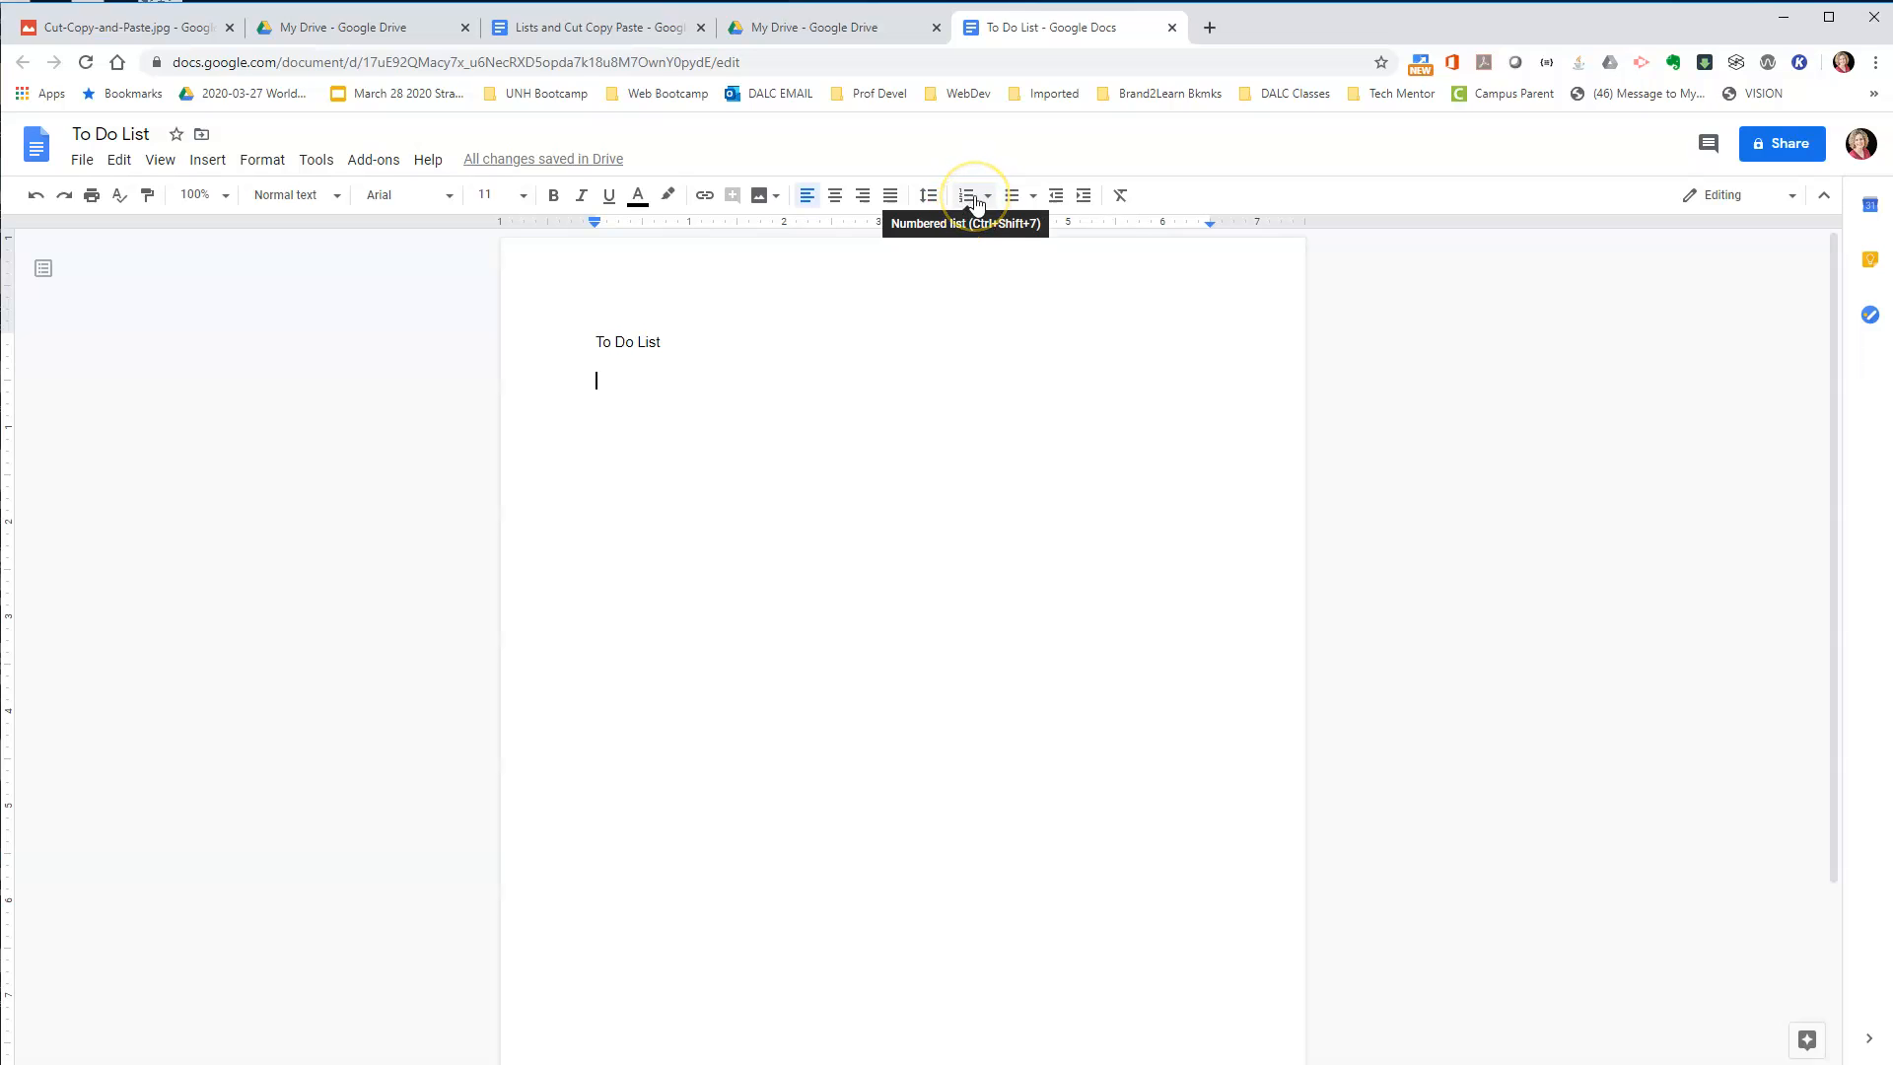
# Start a bulleted list with the default round bullets below the title line, with the items "Feed the dog" and "Work from home".
pyautogui.click(1033, 197)
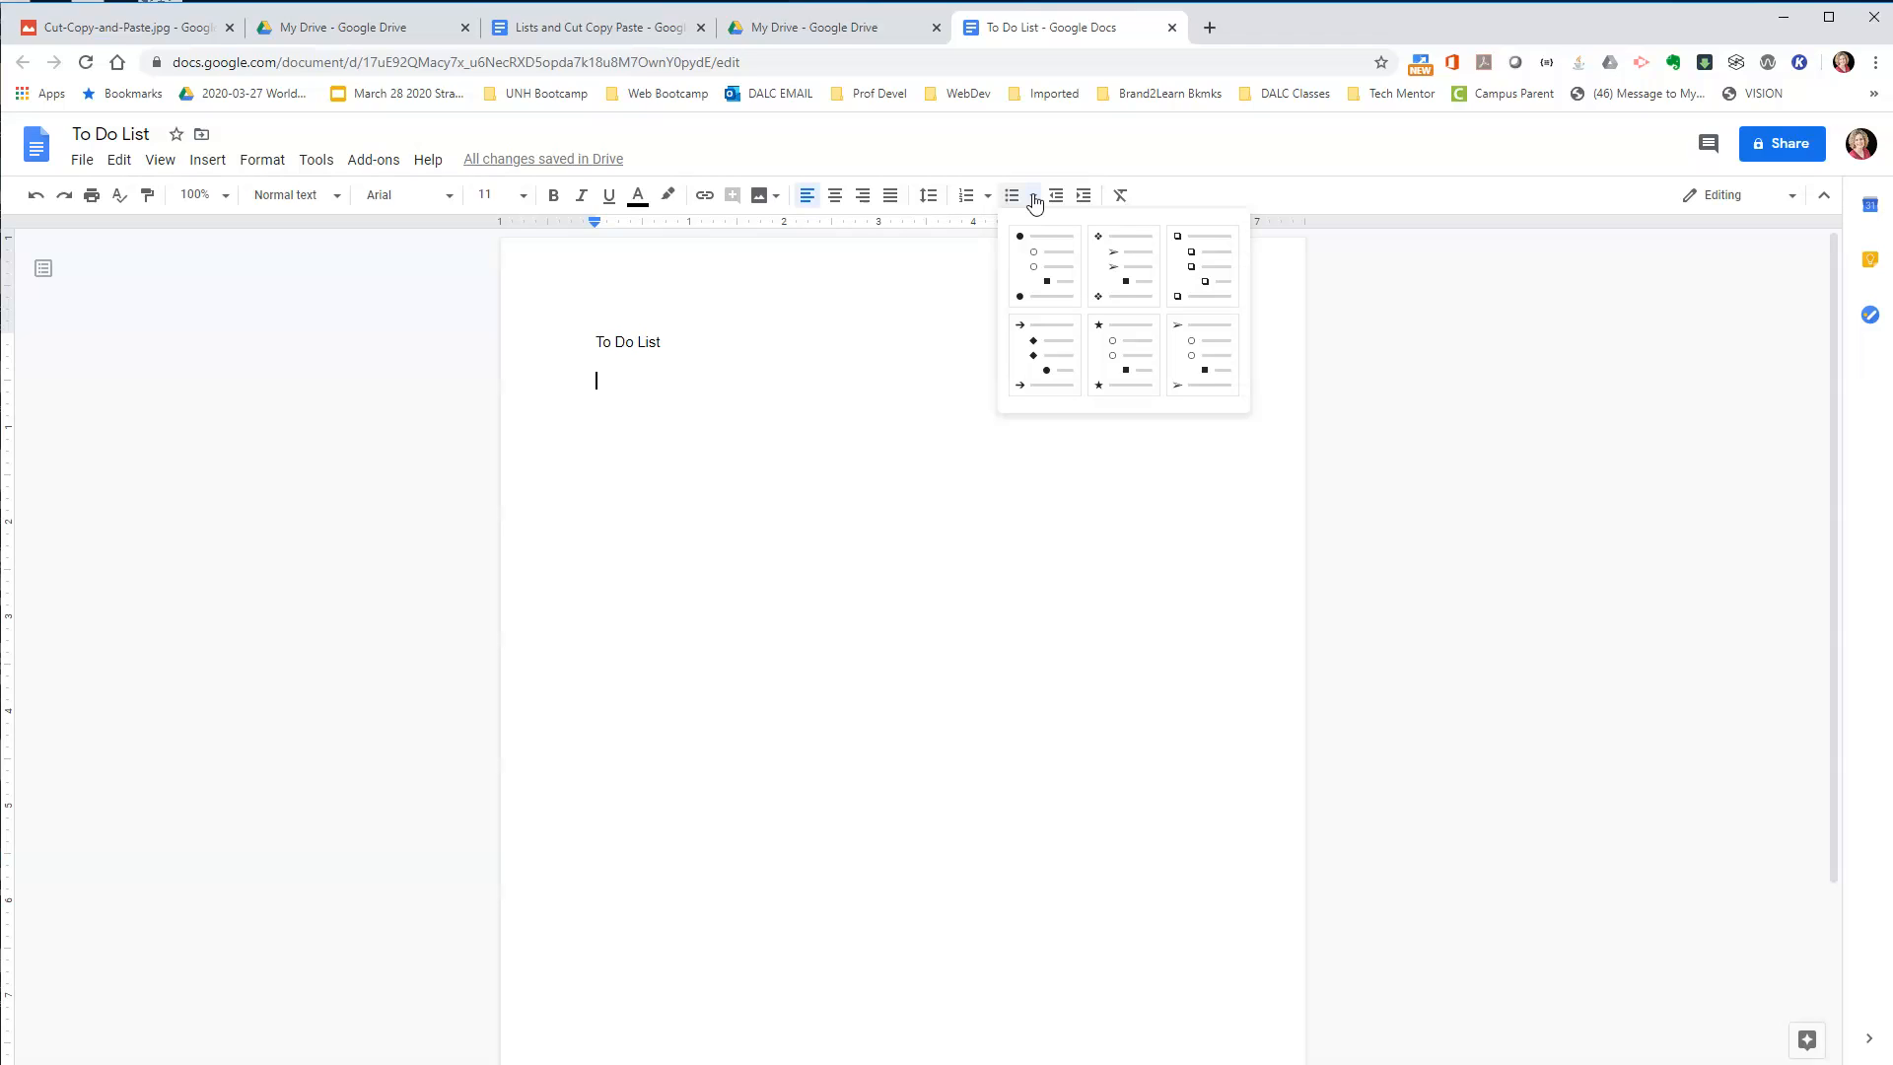
pyautogui.click(988, 196)
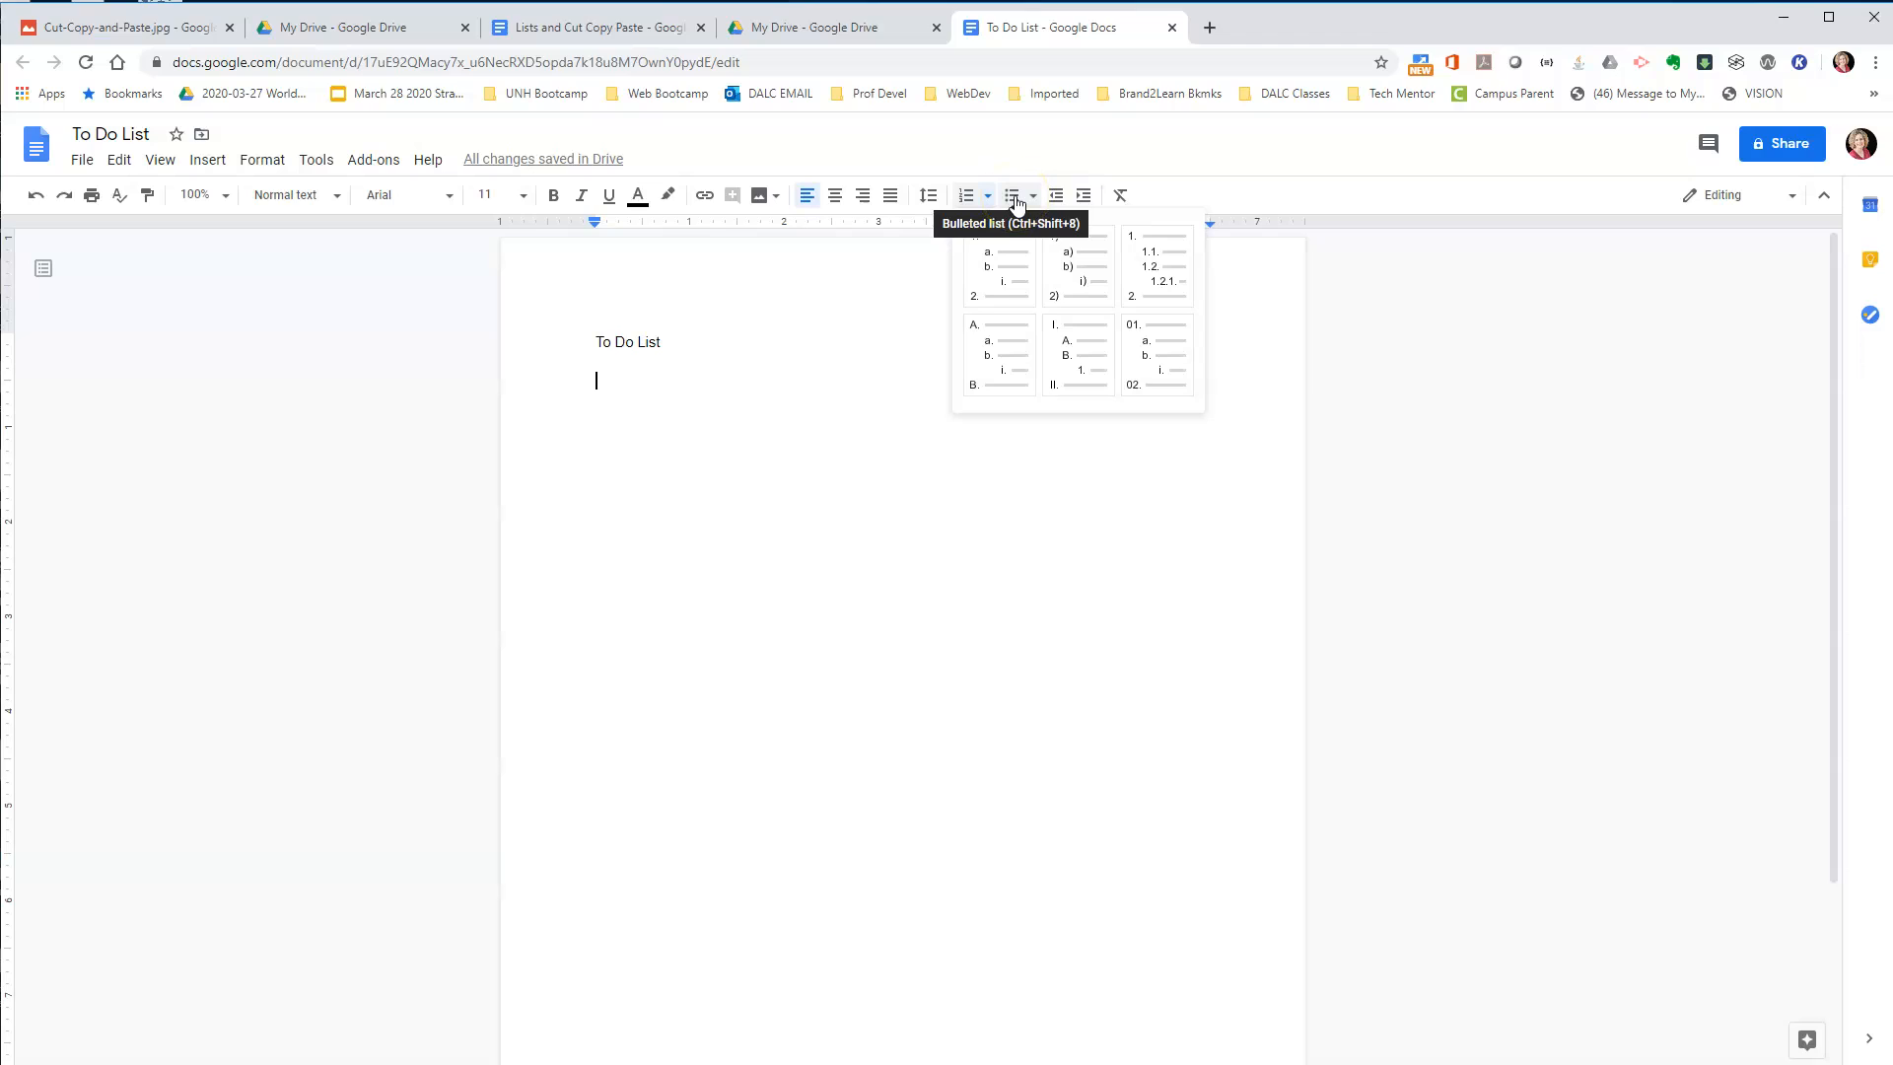
pyautogui.click(1016, 202)
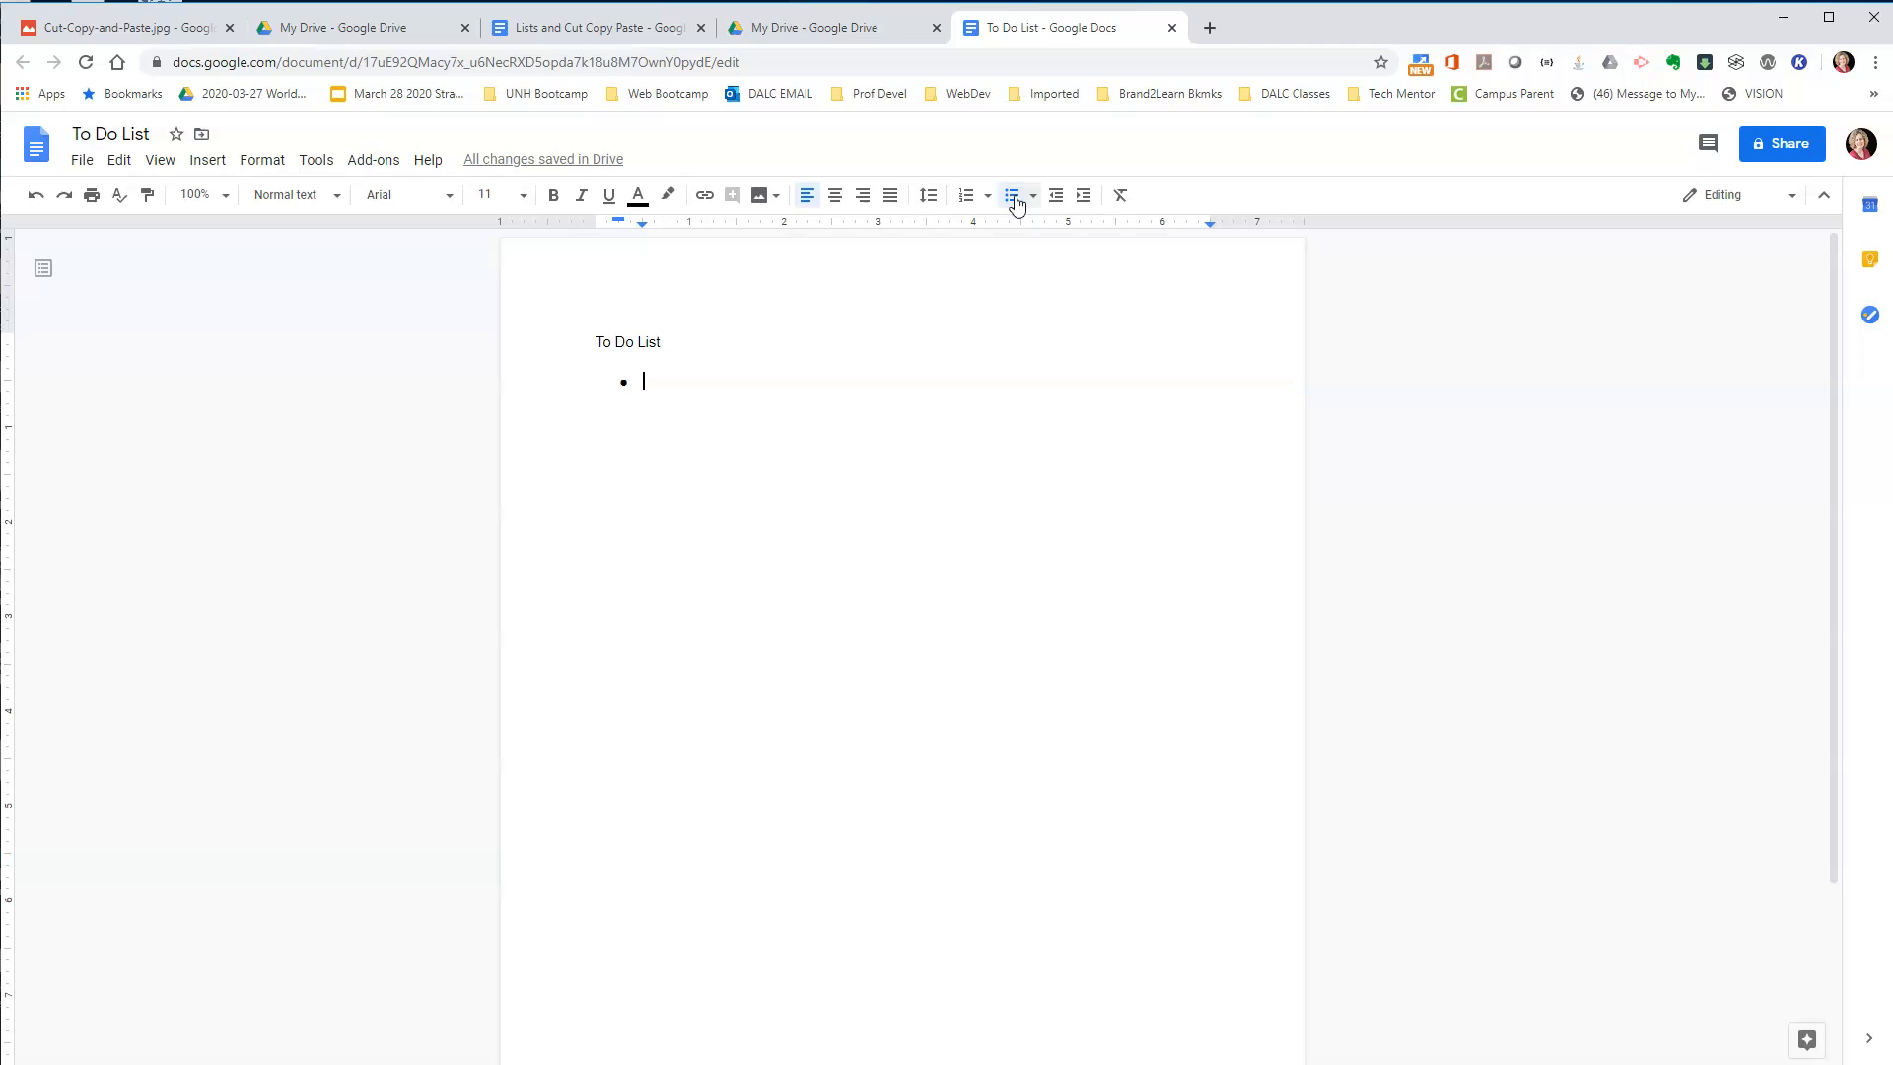
pyautogui.write('Feed the')
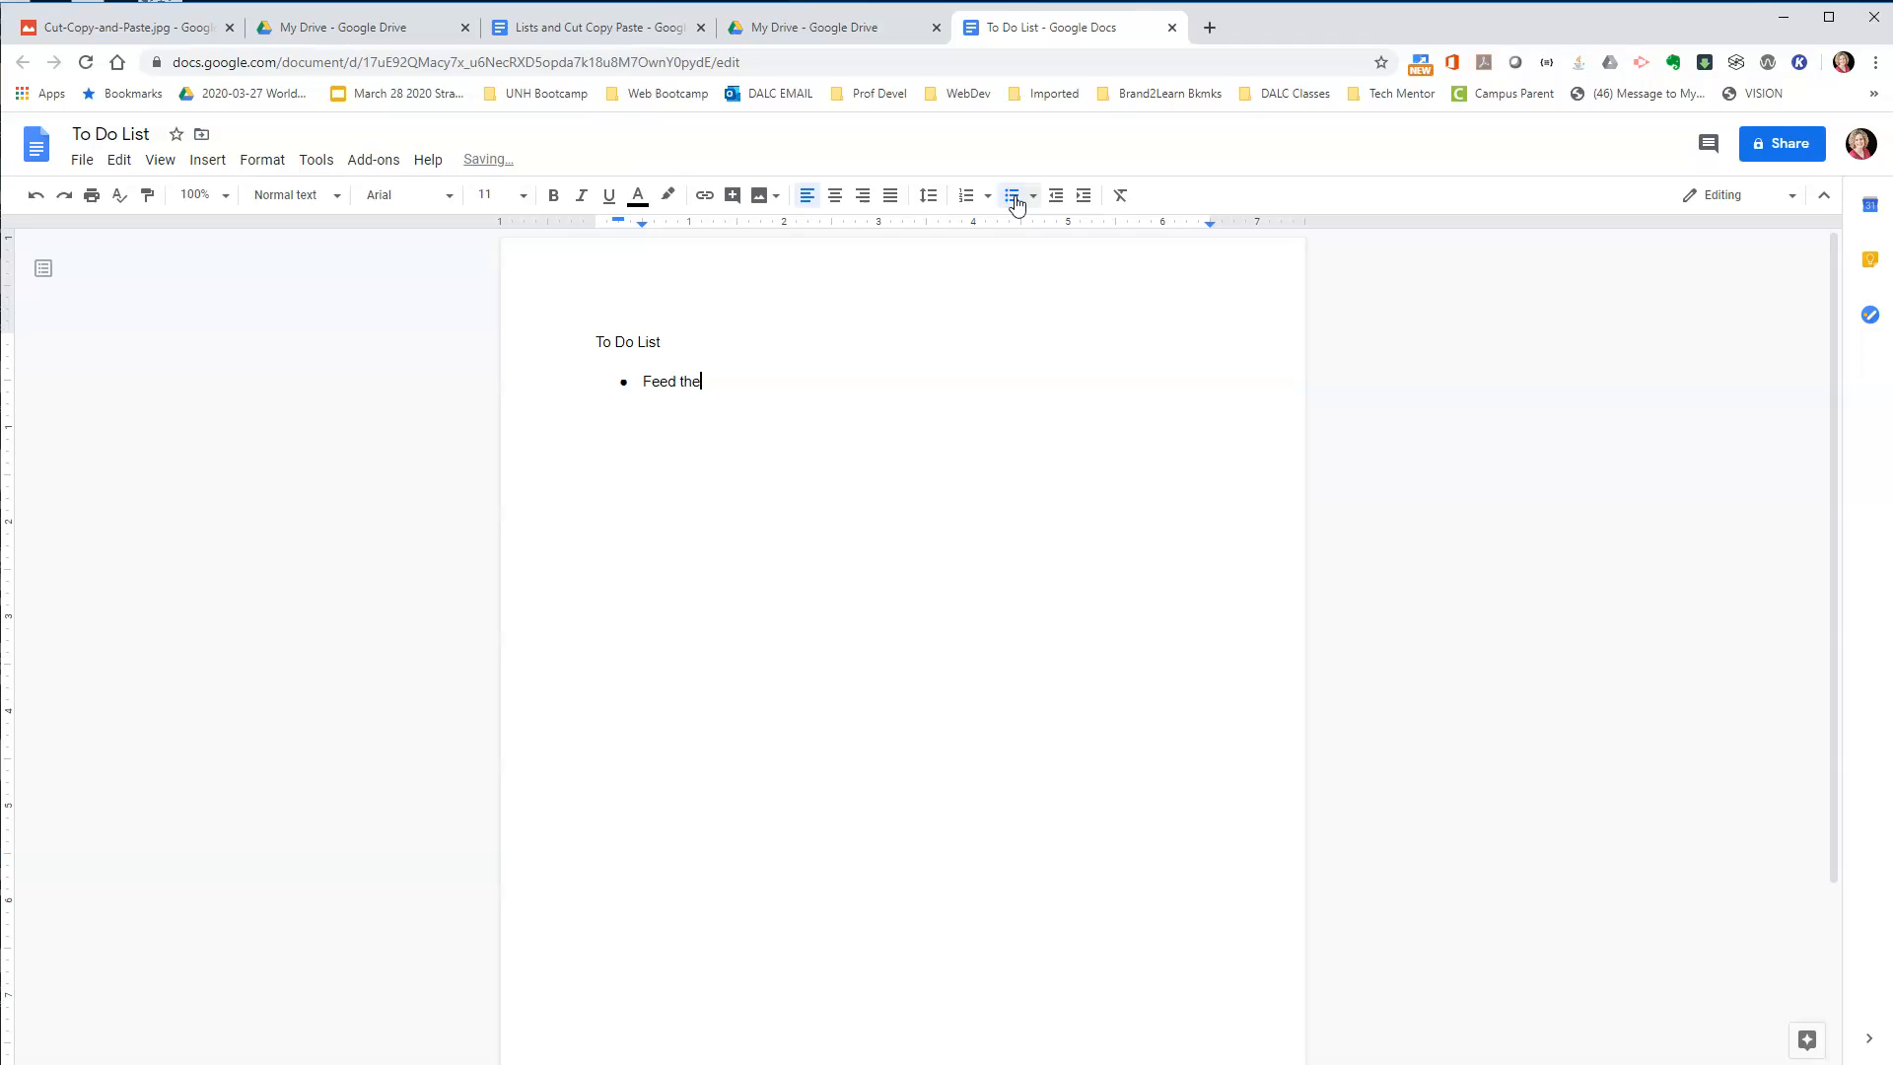
pyautogui.write(' dog')
pyautogui.press('Return')
pyautogui.write('Work from home')
pyautogui.press('Return')
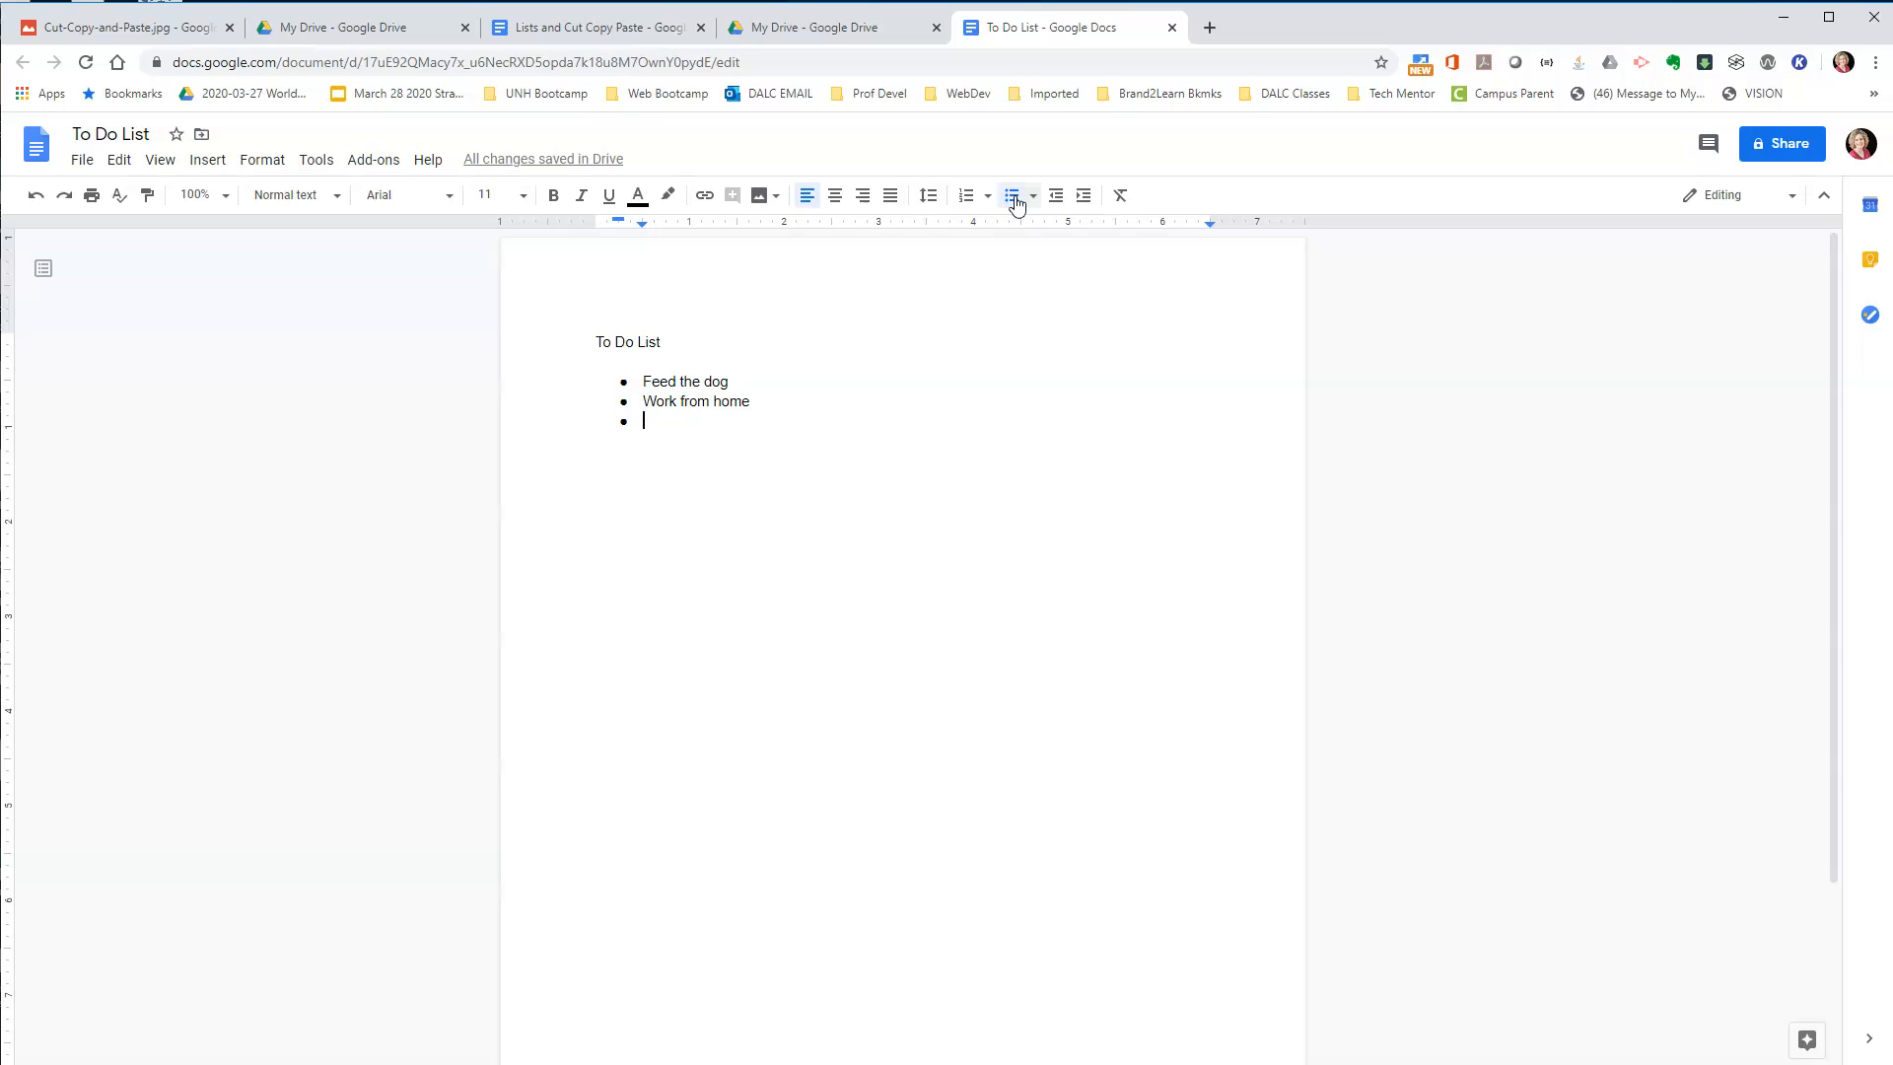
# Turn off the empty bullet, then add "Go to grocery store" as a bulleted item after "Work from home".
pyautogui.click(1016, 203)
pyautogui.click(745, 399)
pyautogui.press('Return')
pyautogui.write('Go to grocery store')
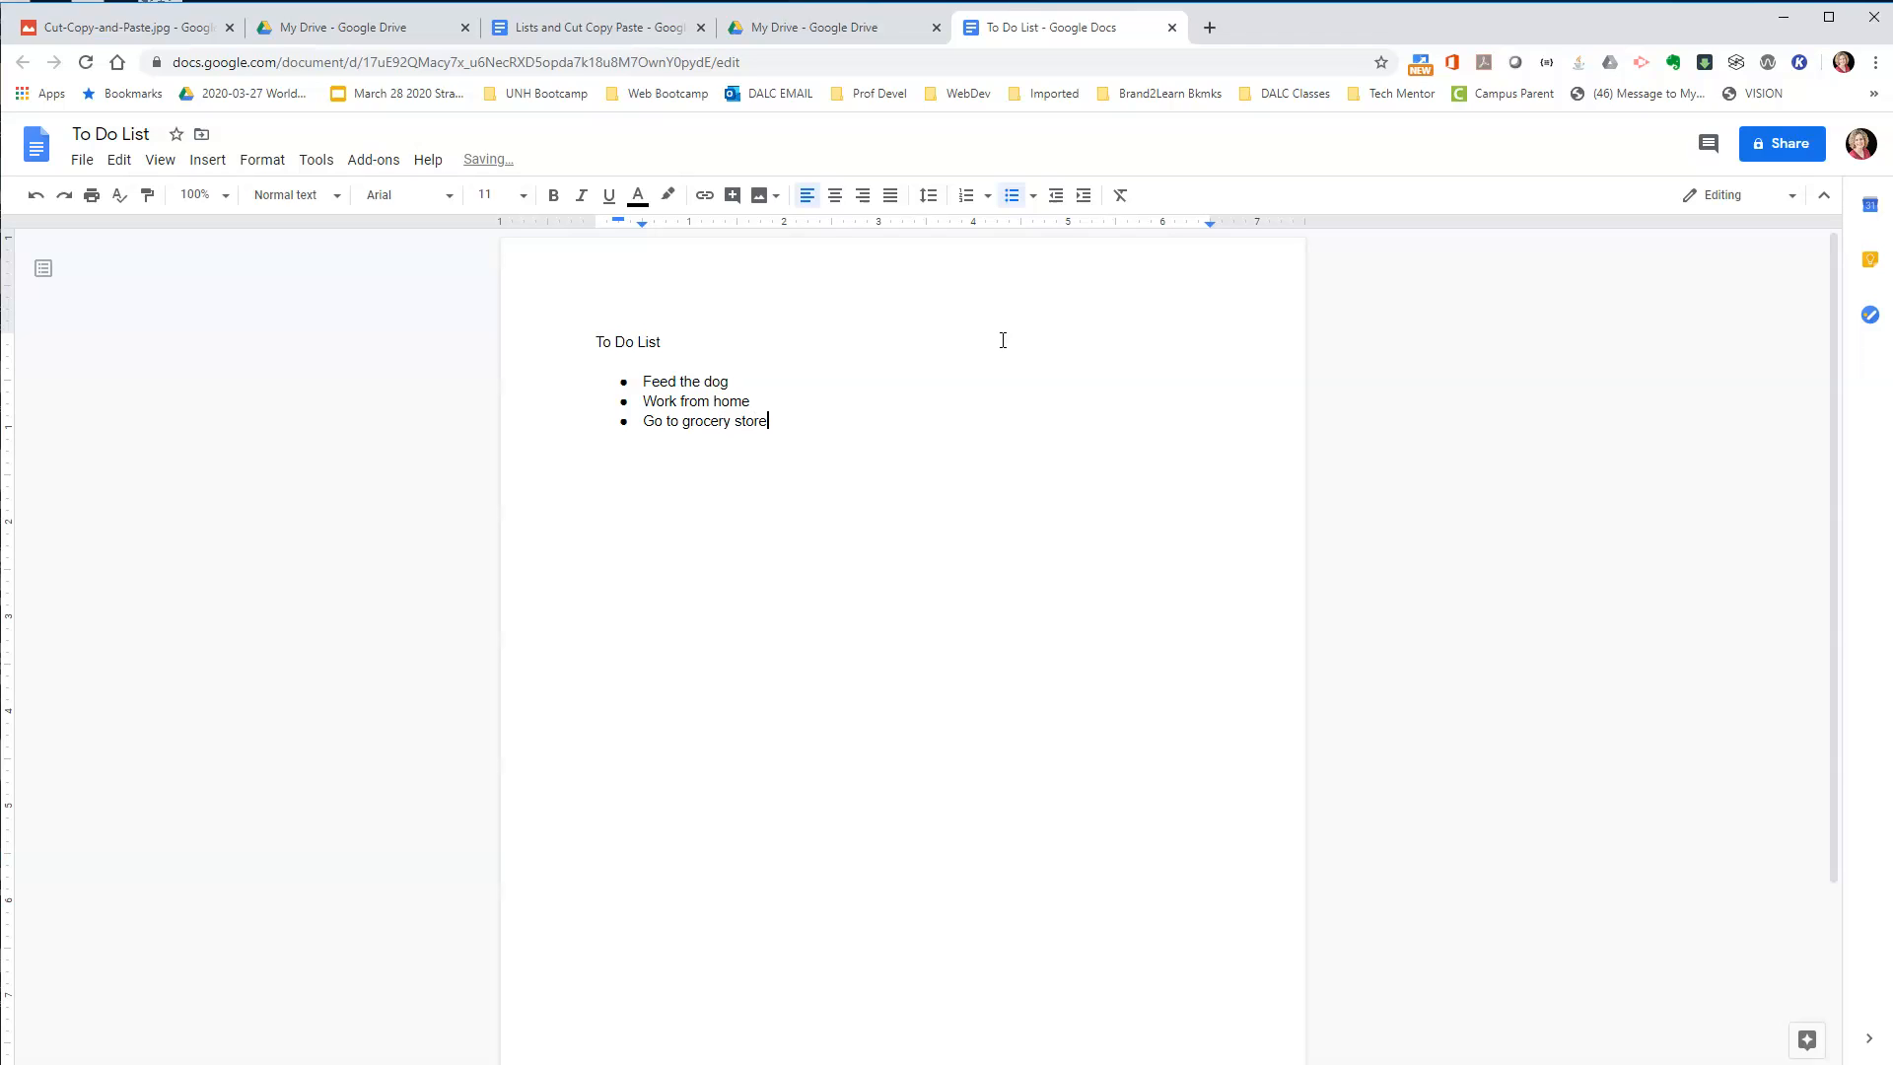
# Add the bulleted items "Pick up prescription", "Help kids with homework" and "Pick a restaurant for take out".
pyautogui.press('Return')
pyautogui.write('Pick up prescription')
pyautogui.press('Return')
pyautogui.write('Help kids with homework')
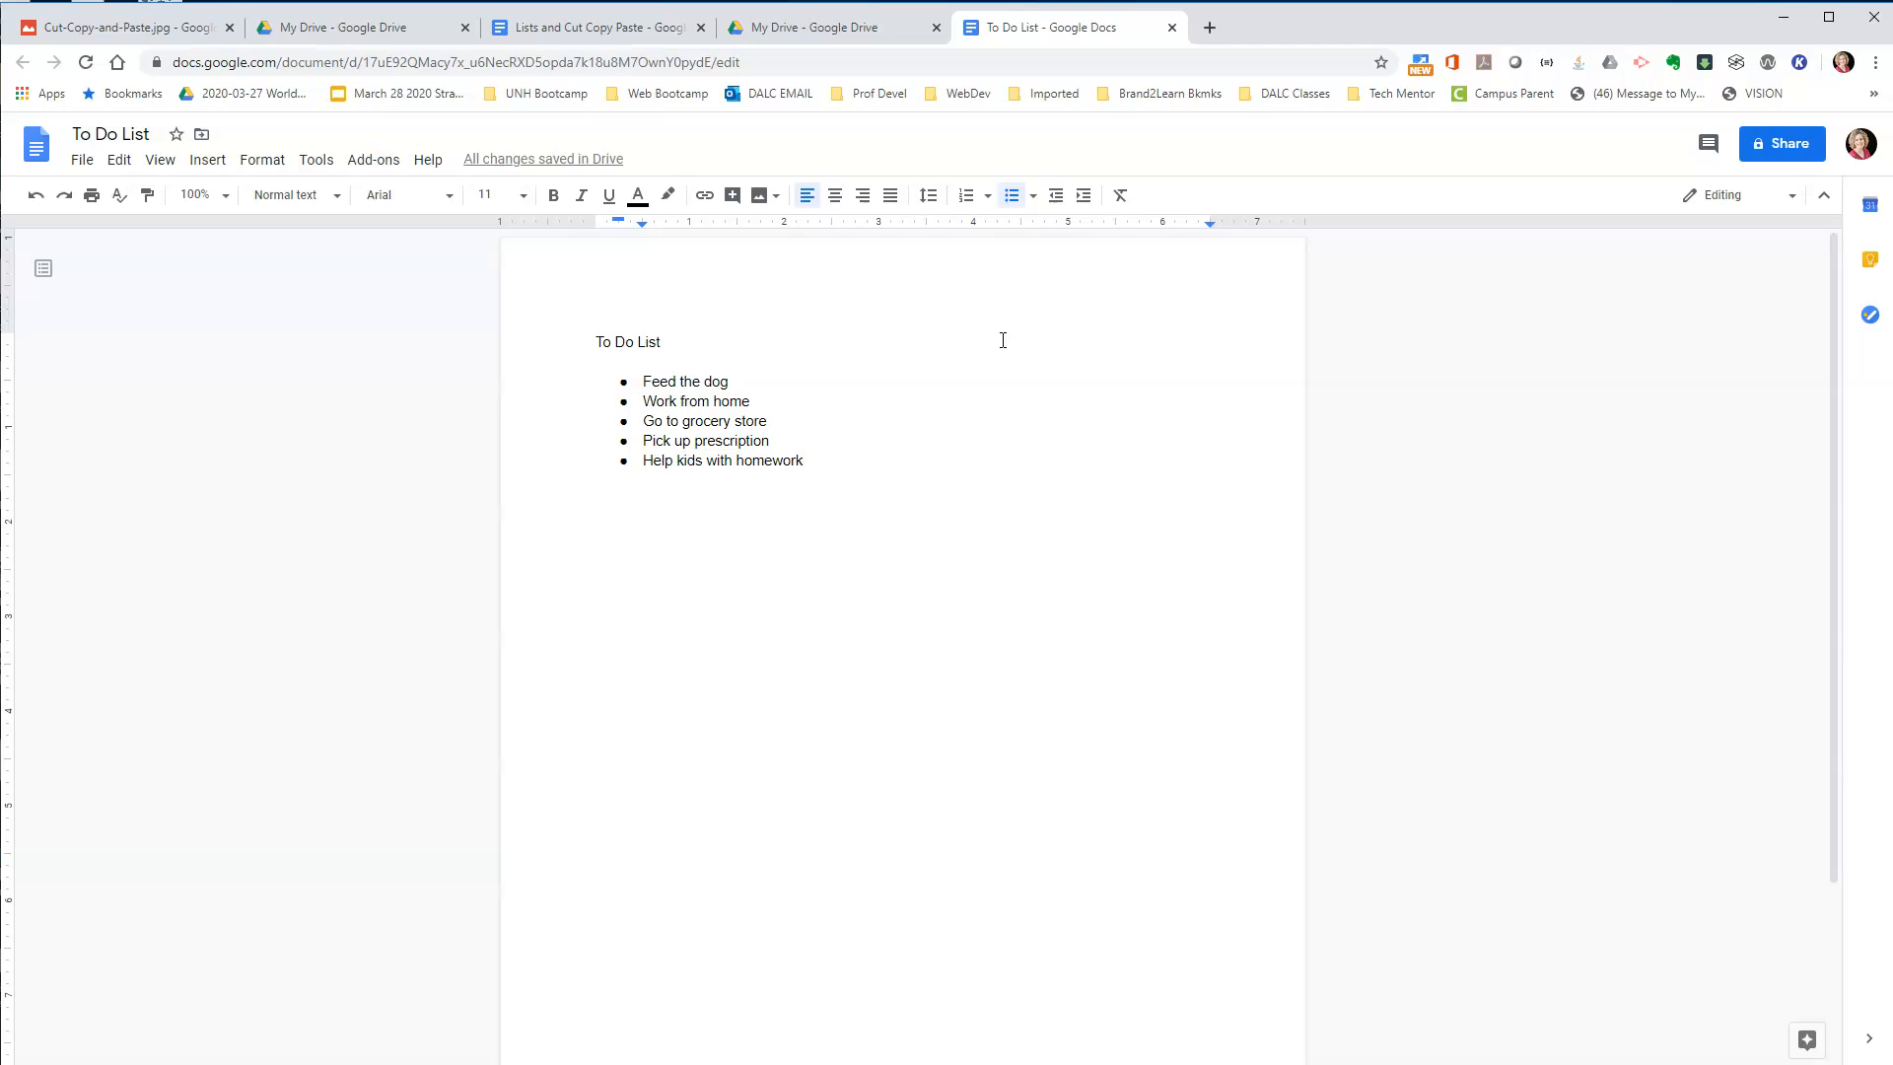
pyautogui.press('Return')
pyautogui.write('Pick a restau')
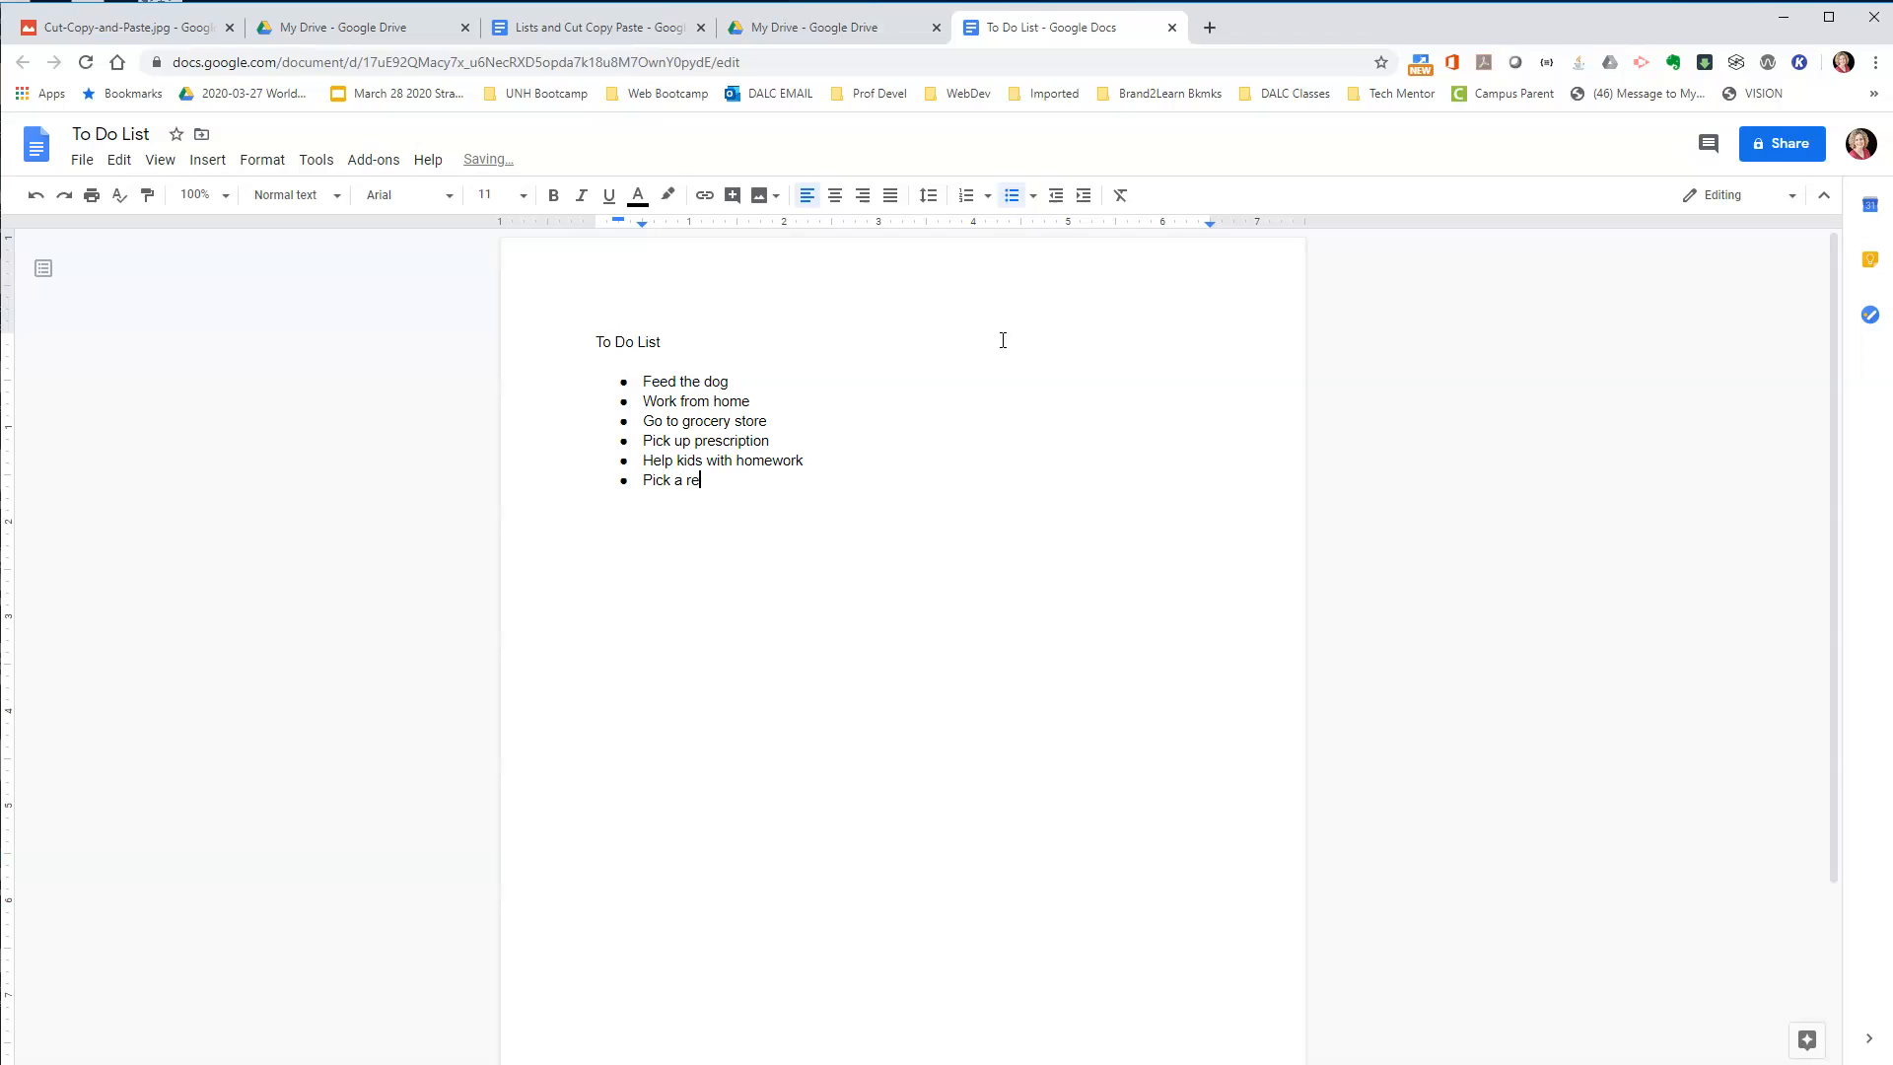
pyautogui.write('rant for take out')
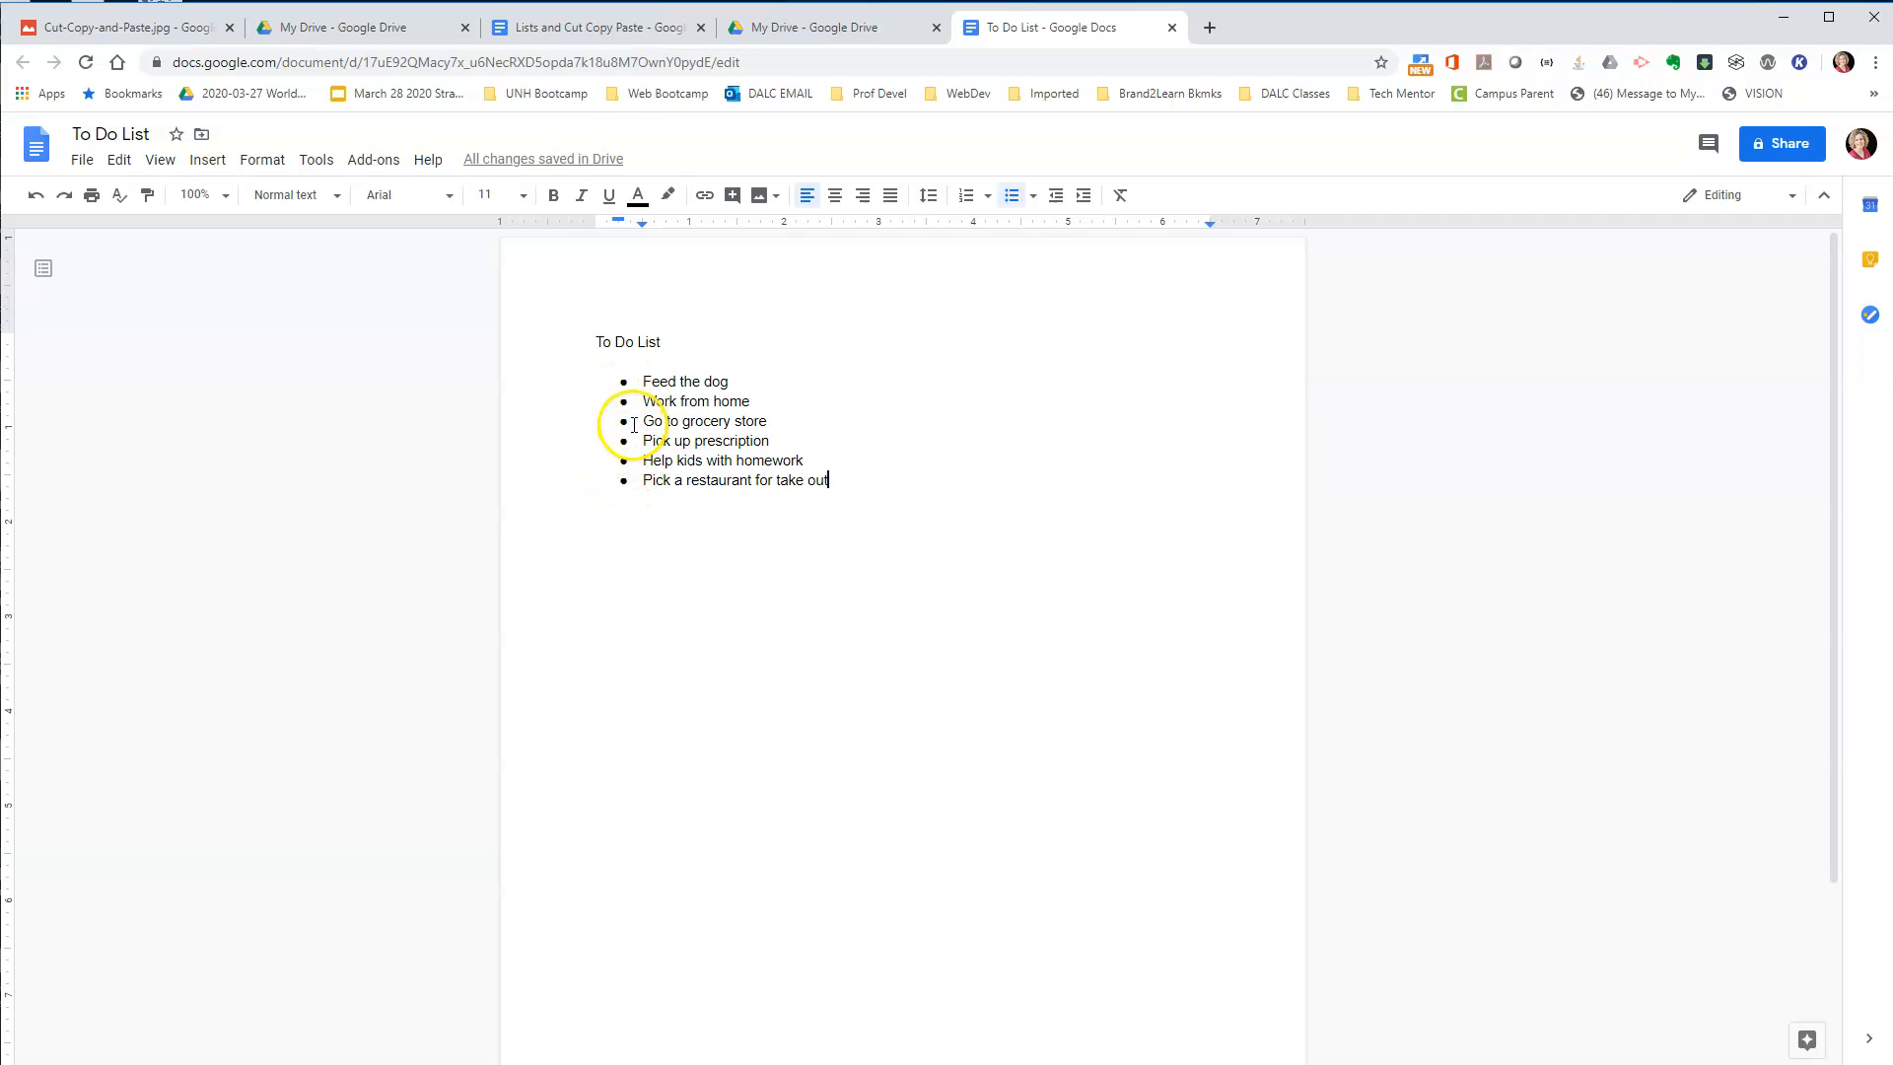
# Convert all the bulleted items to a numbered list and set their font size to 14.
pyautogui.moveTo(642, 379); pyautogui.dragTo(834, 482)
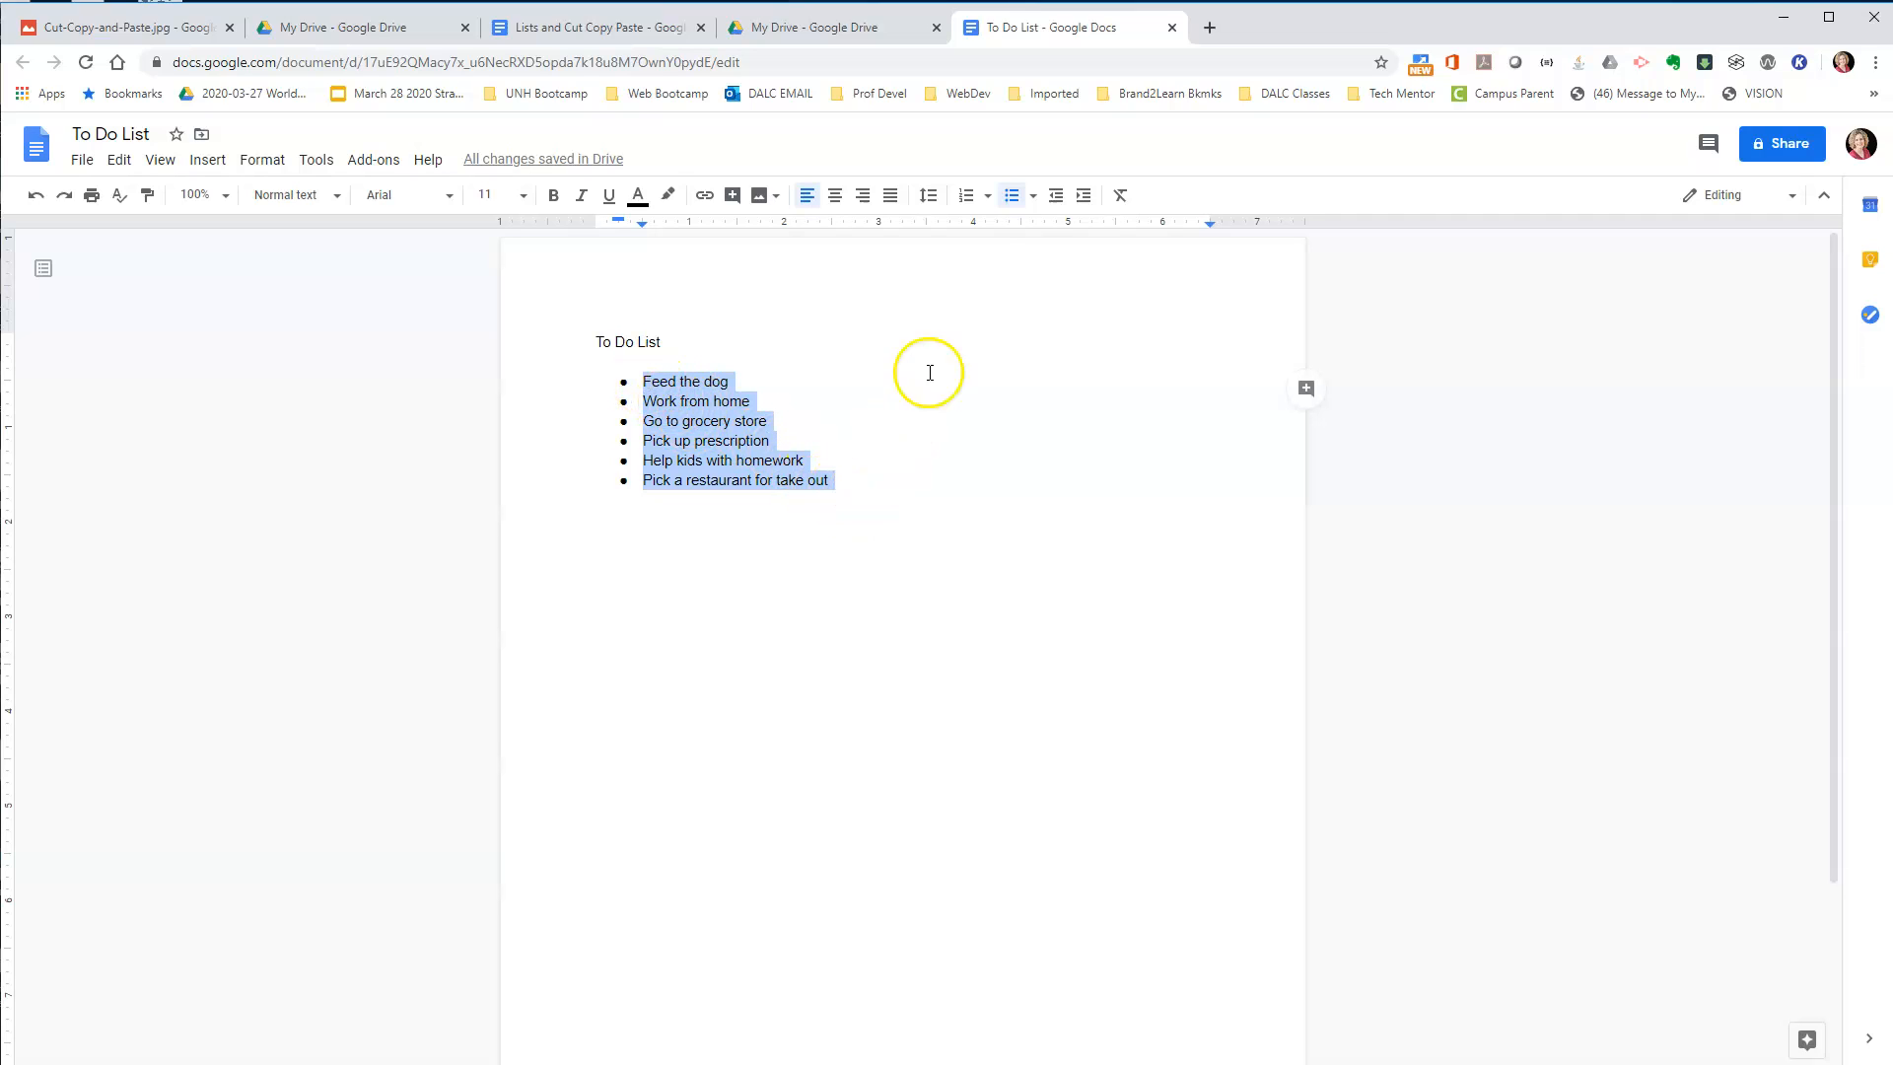
pyautogui.click(967, 198)
pyautogui.click(1008, 199)
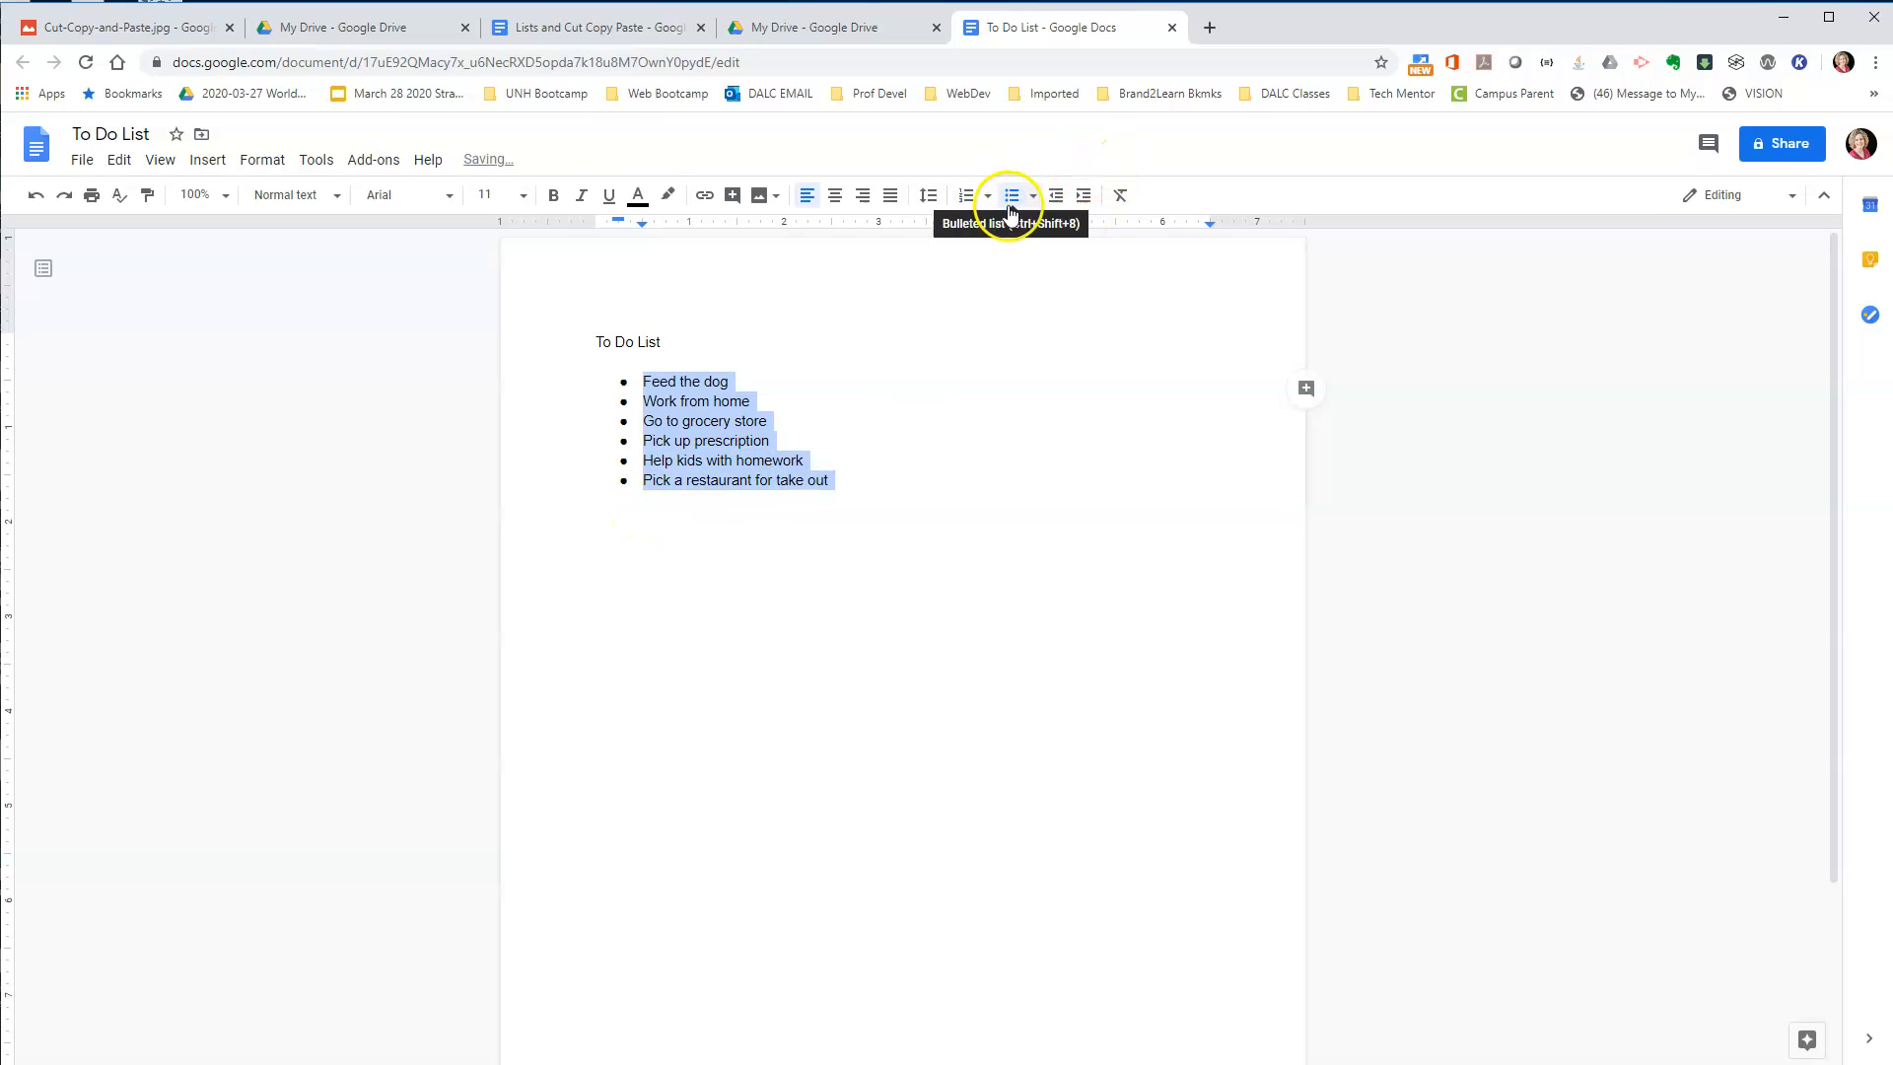
pyautogui.click(965, 197)
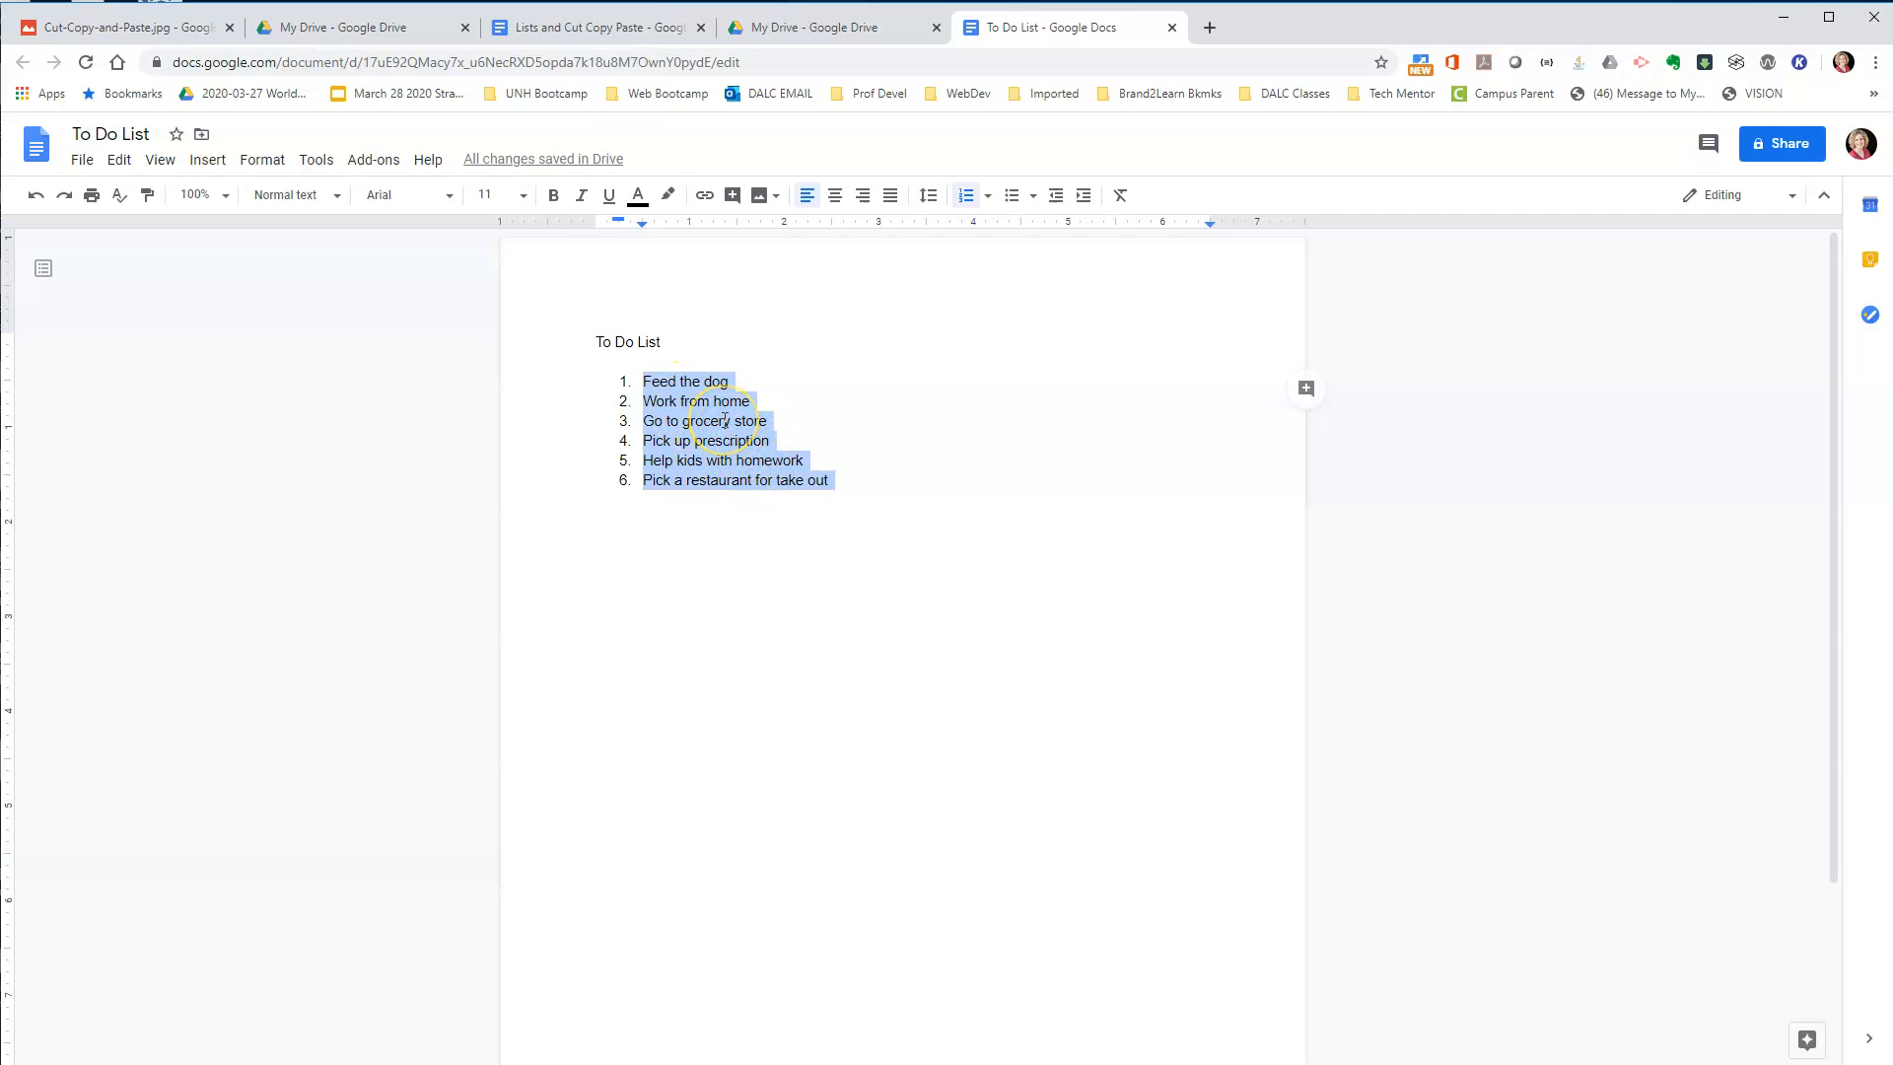
pyautogui.click(523, 195)
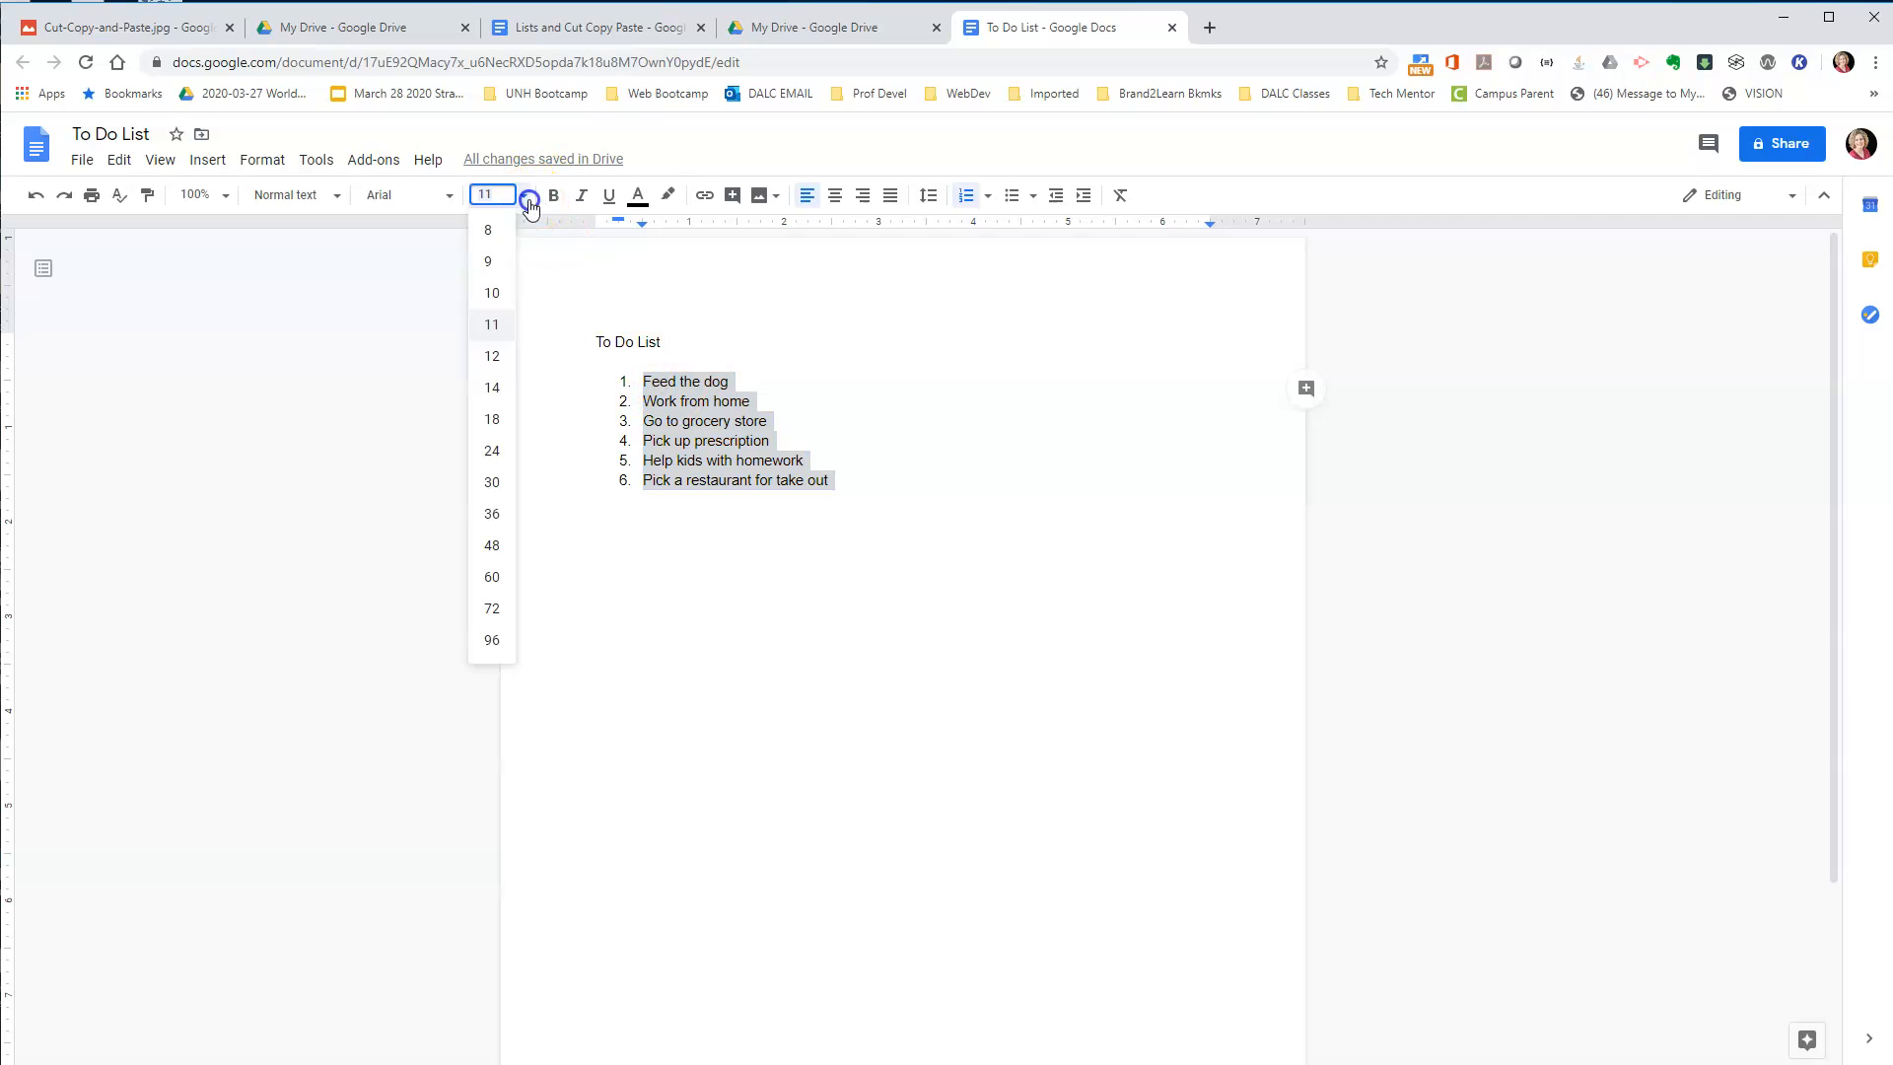
pyautogui.click(490, 387)
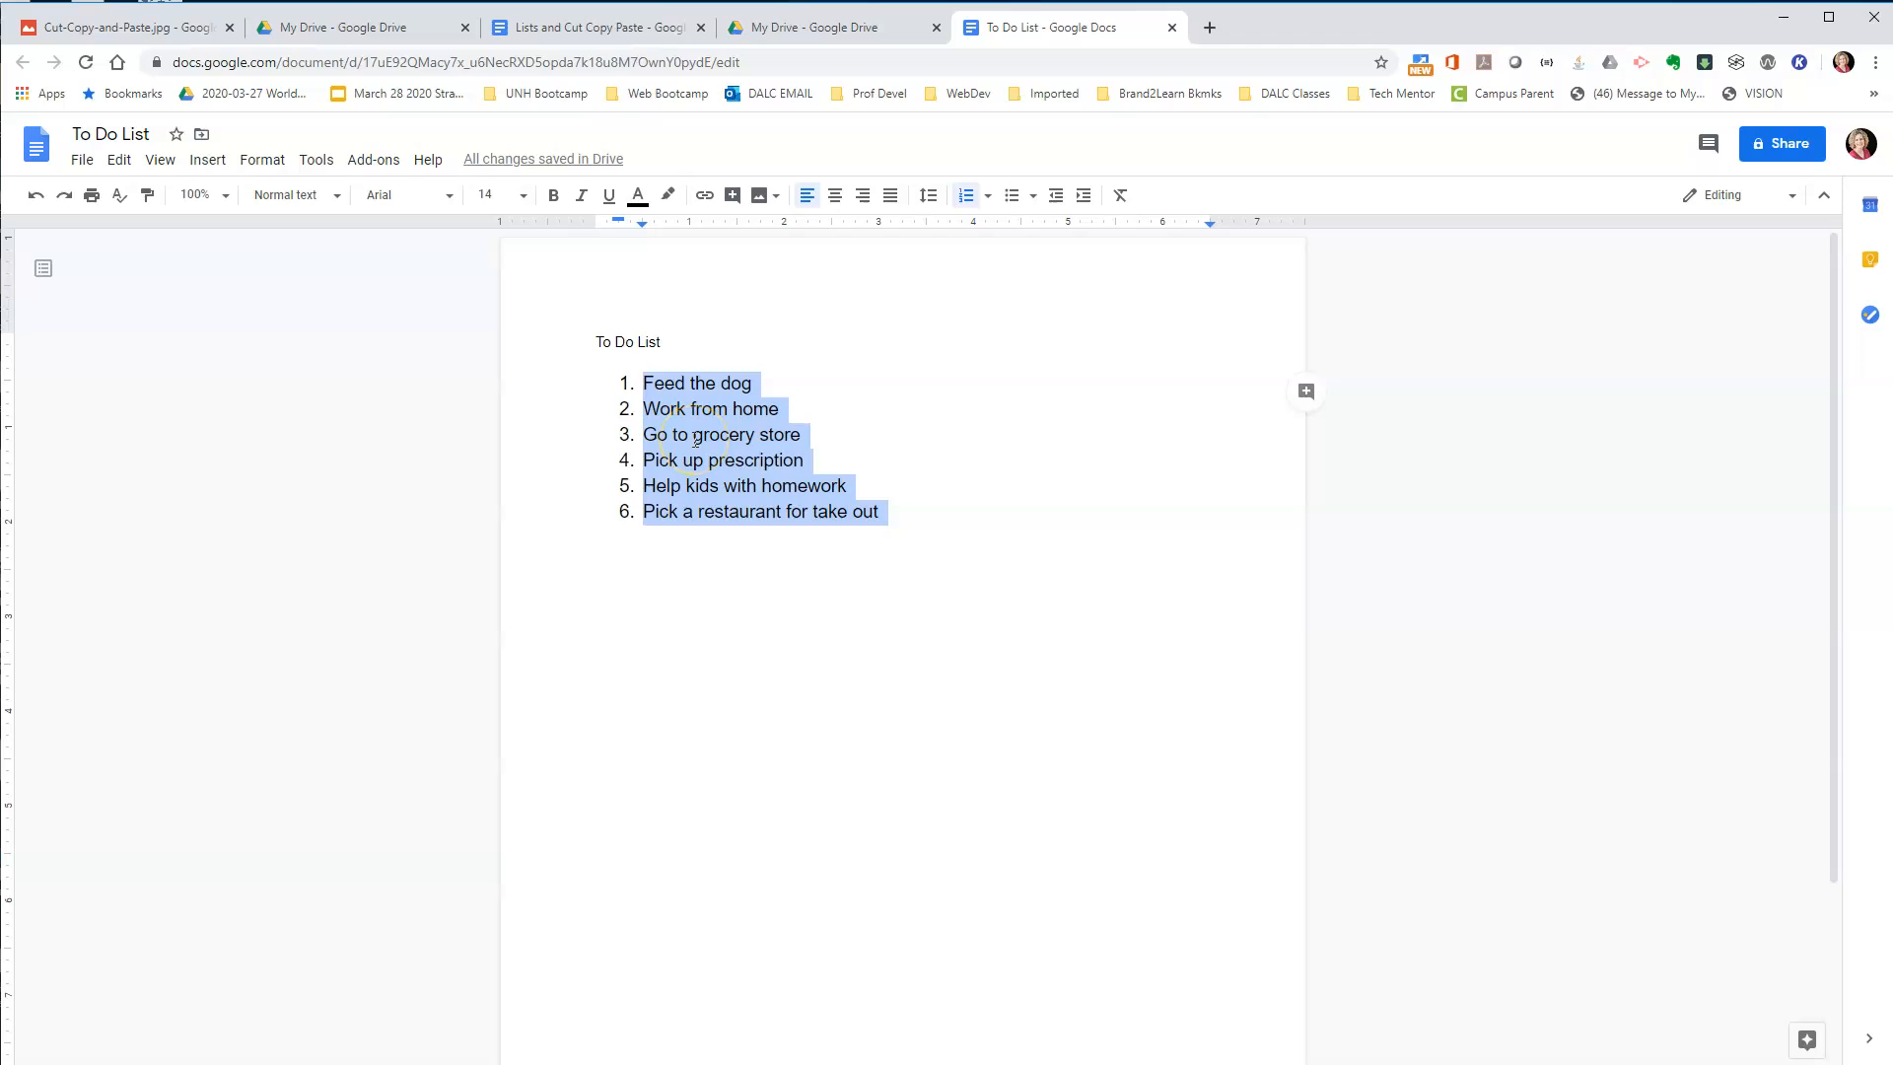
# Try single, 1.5 and double line spacing on the numbered list.
pyautogui.click(931, 201)
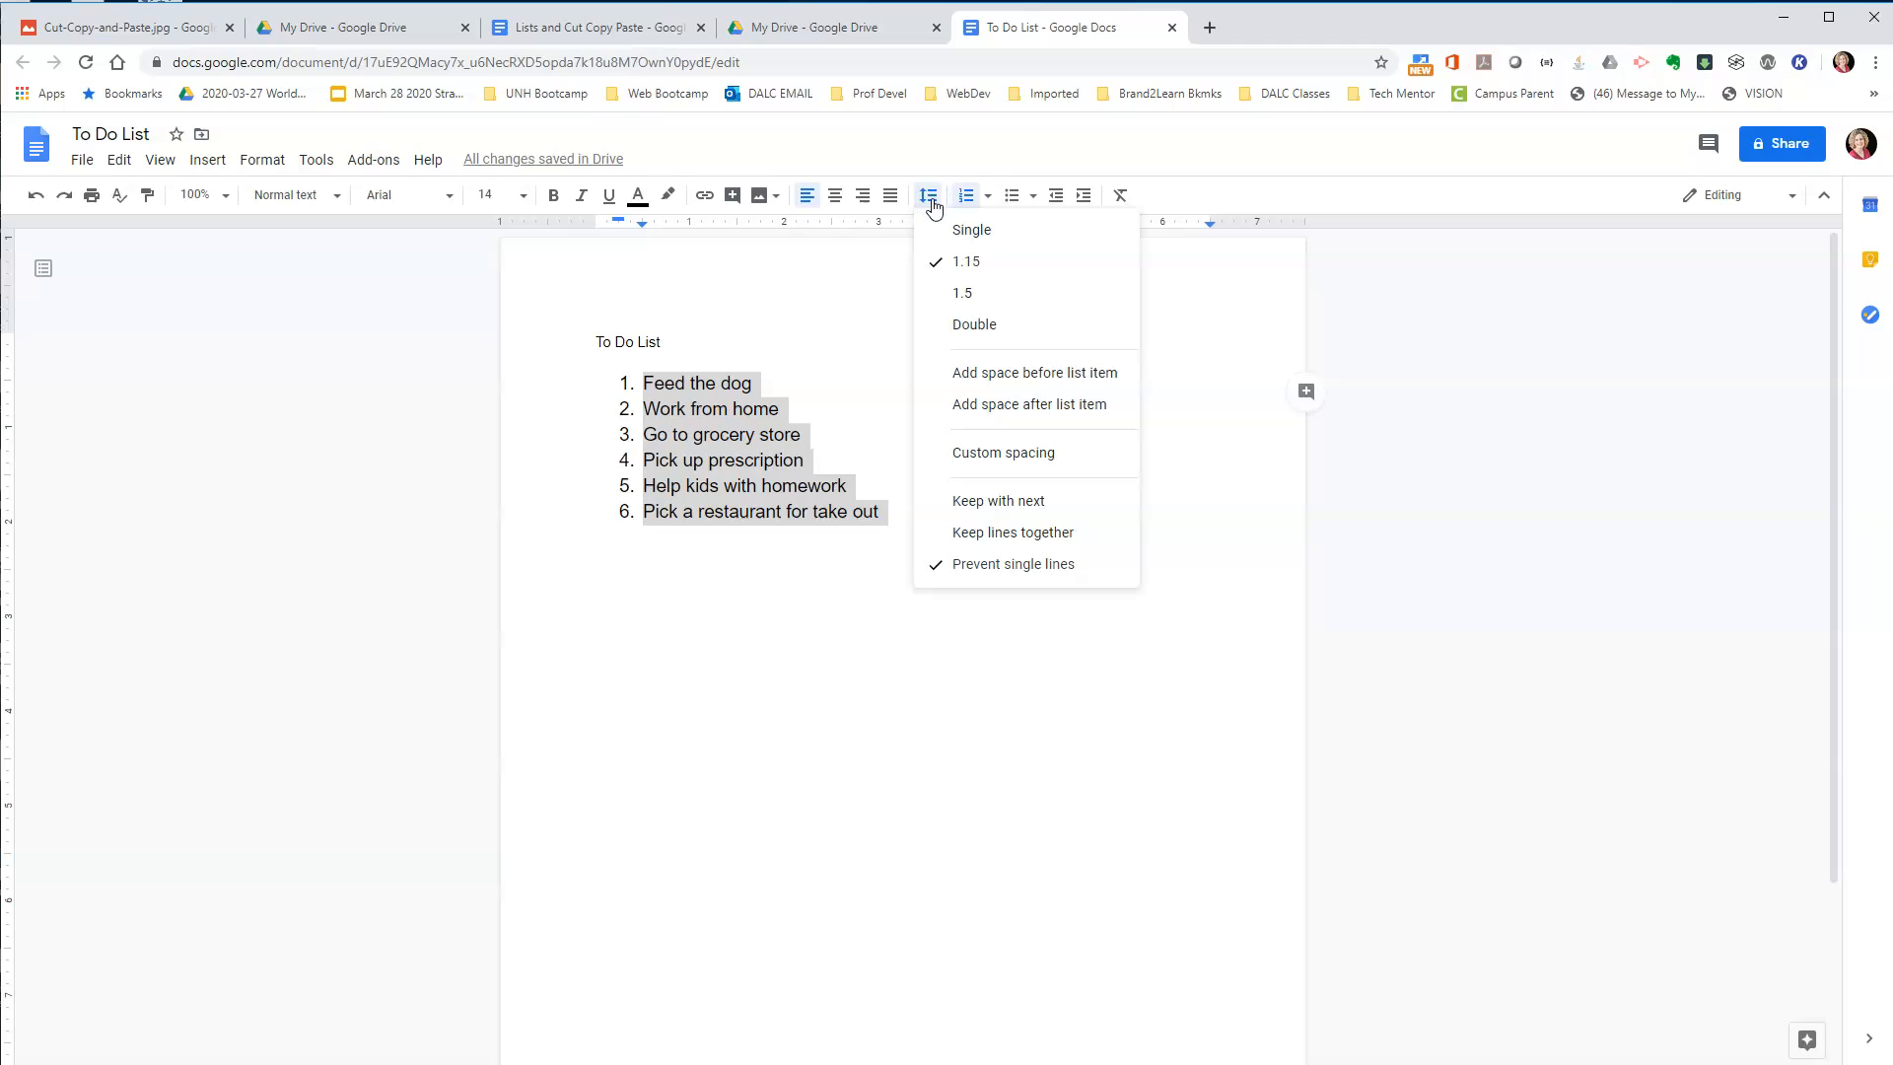
pyautogui.click(980, 239)
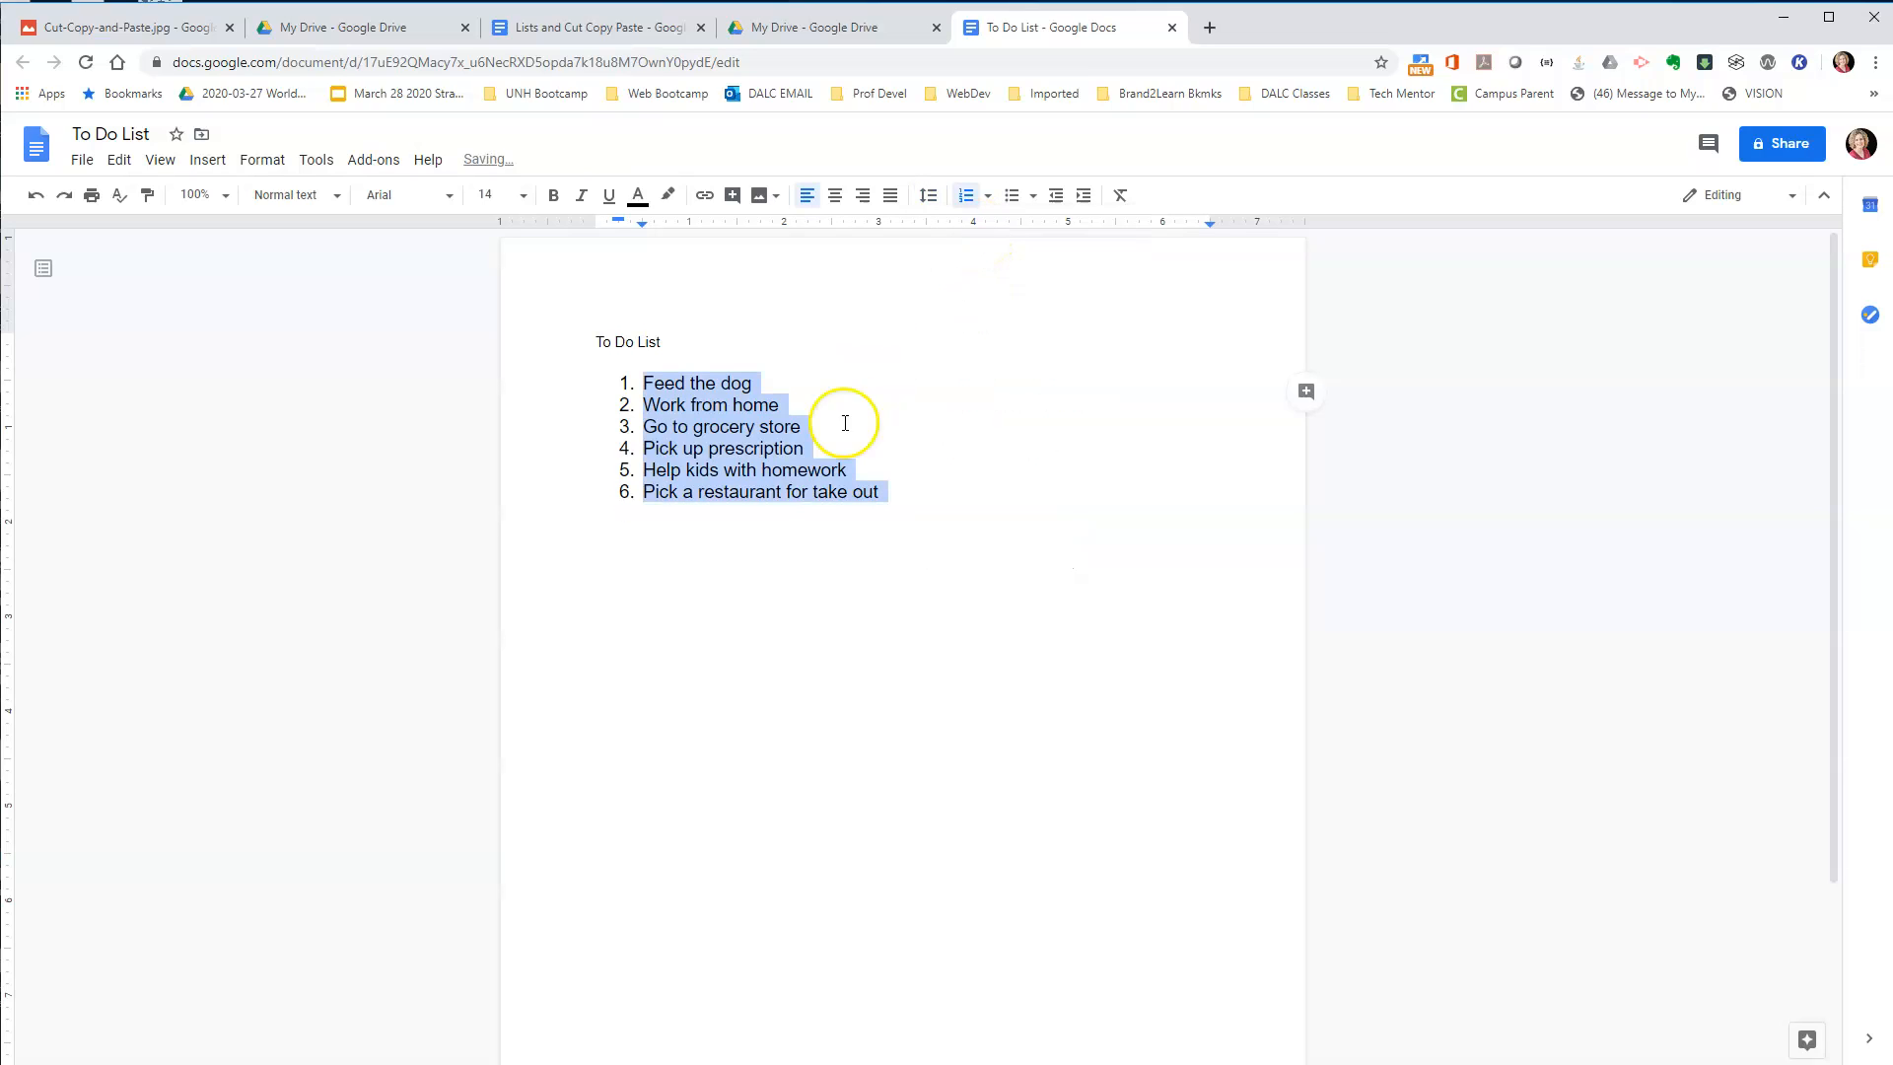
pyautogui.click(928, 196)
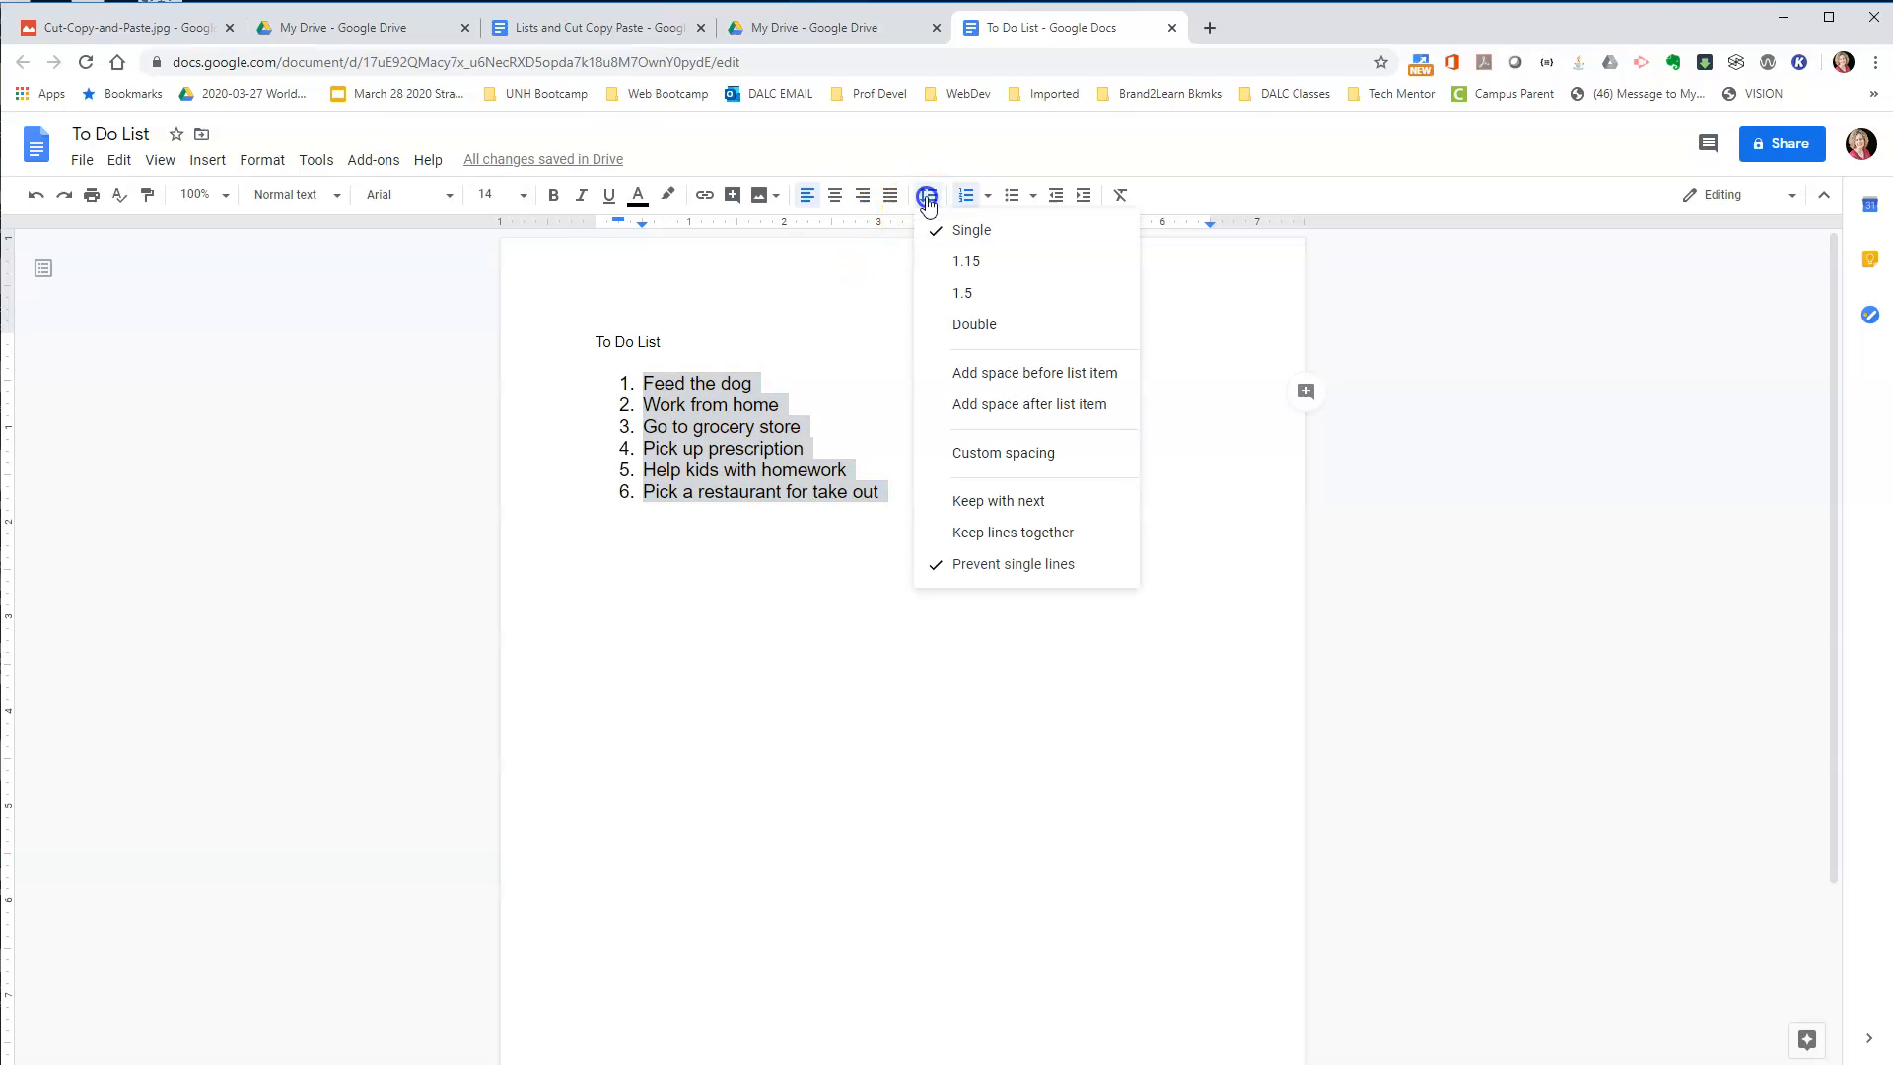
pyautogui.click(963, 295)
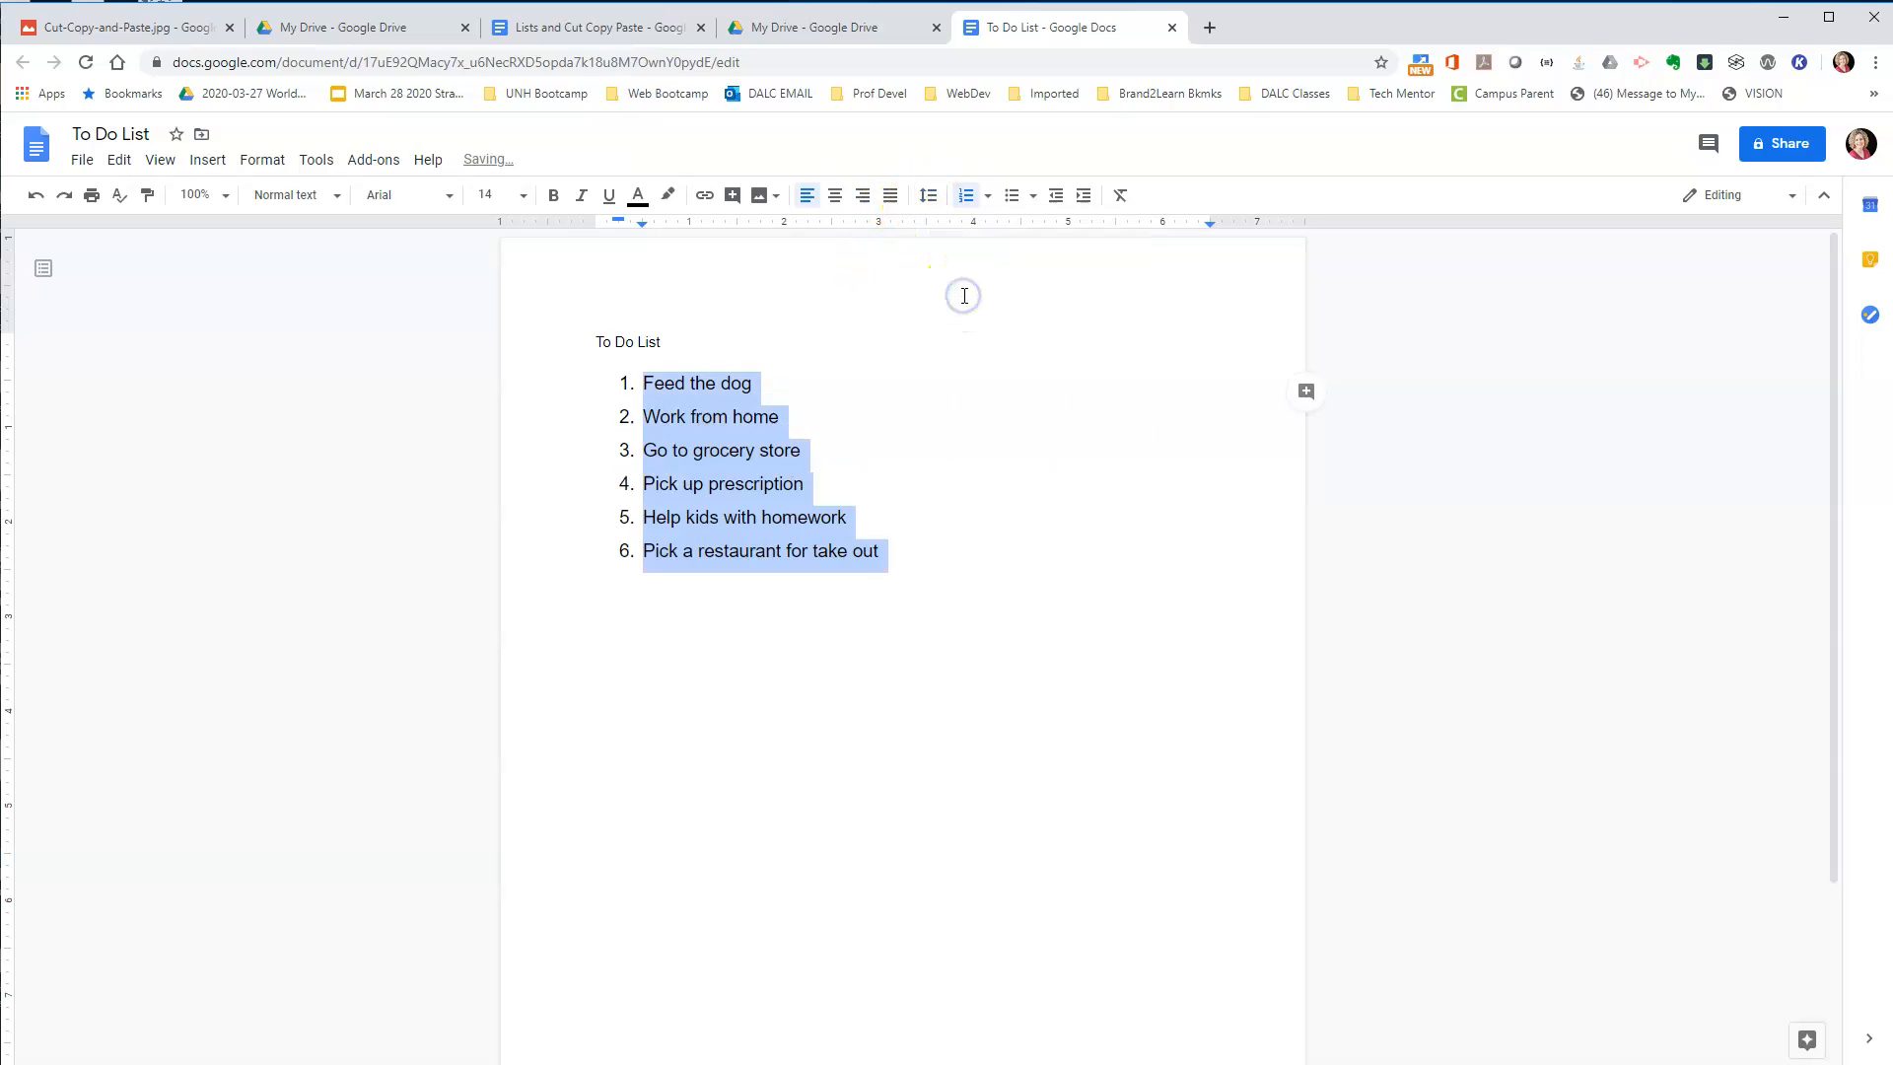
pyautogui.click(927, 197)
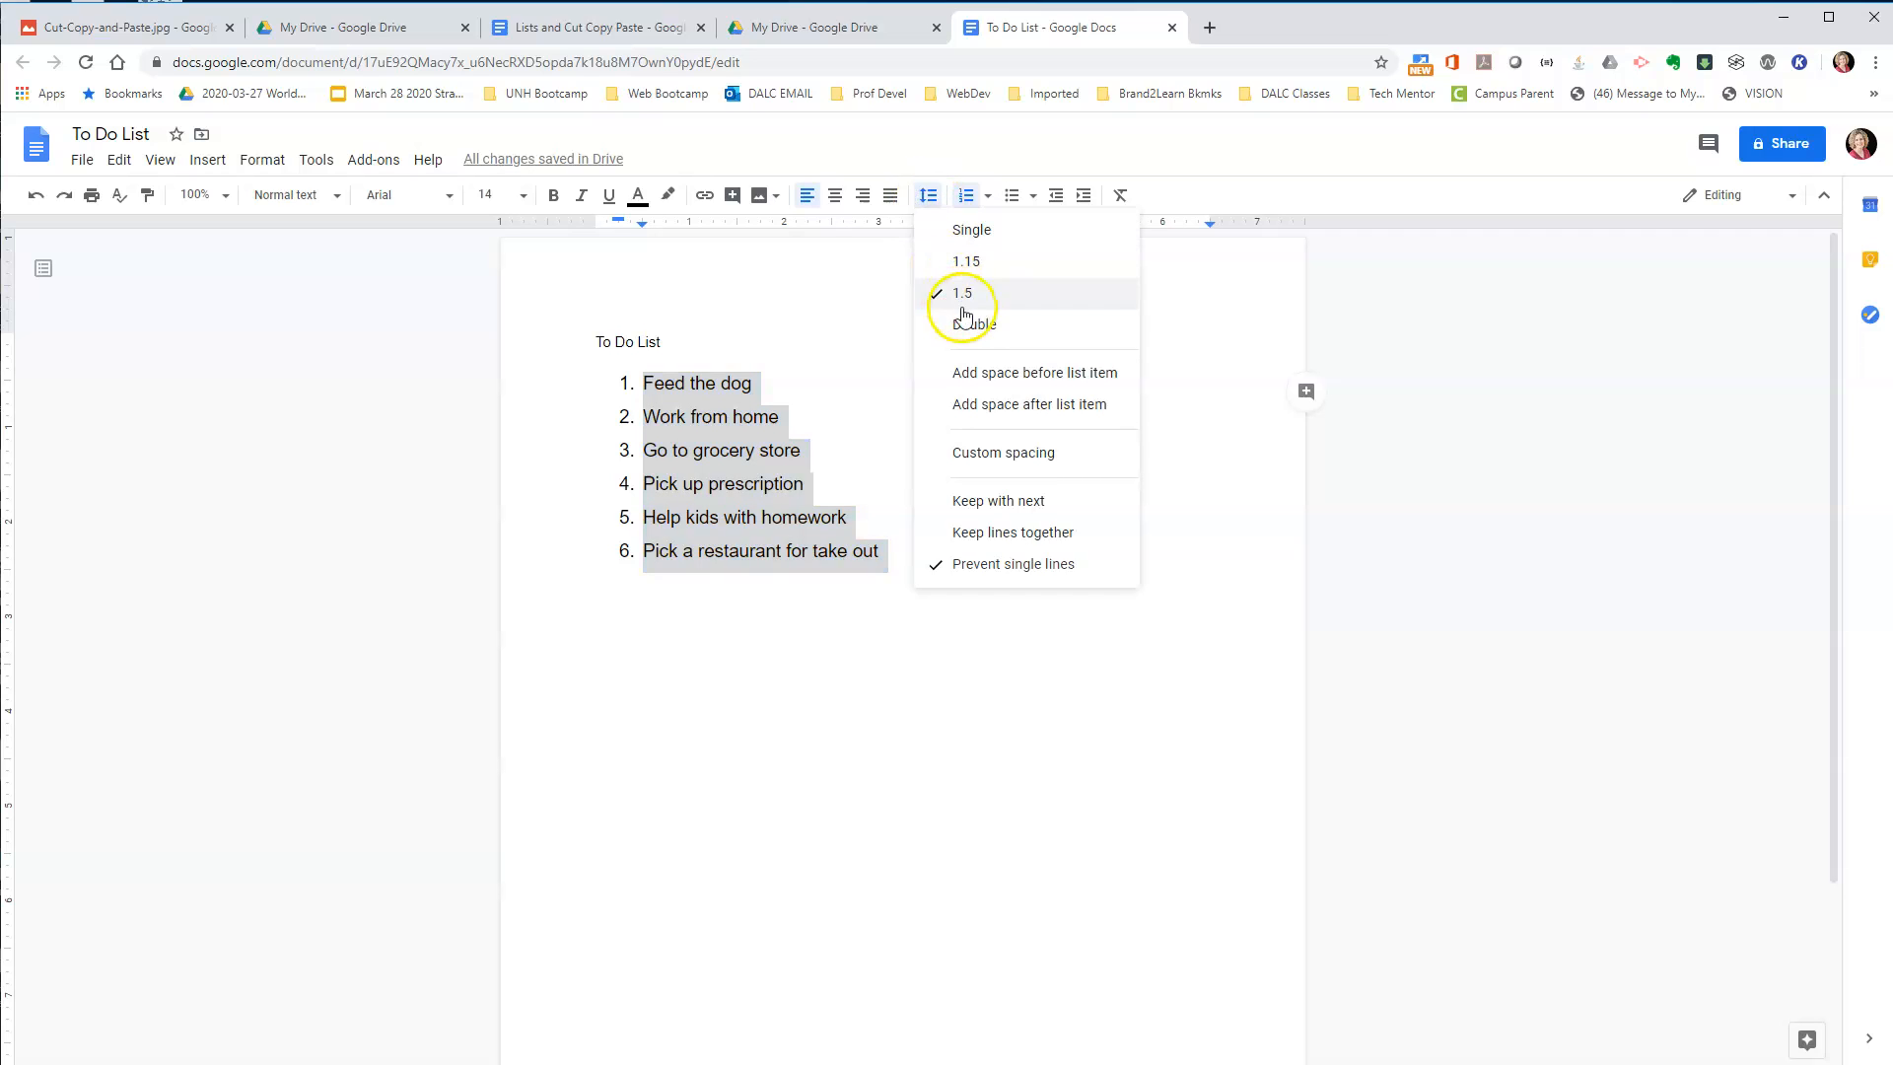
pyautogui.click(972, 324)
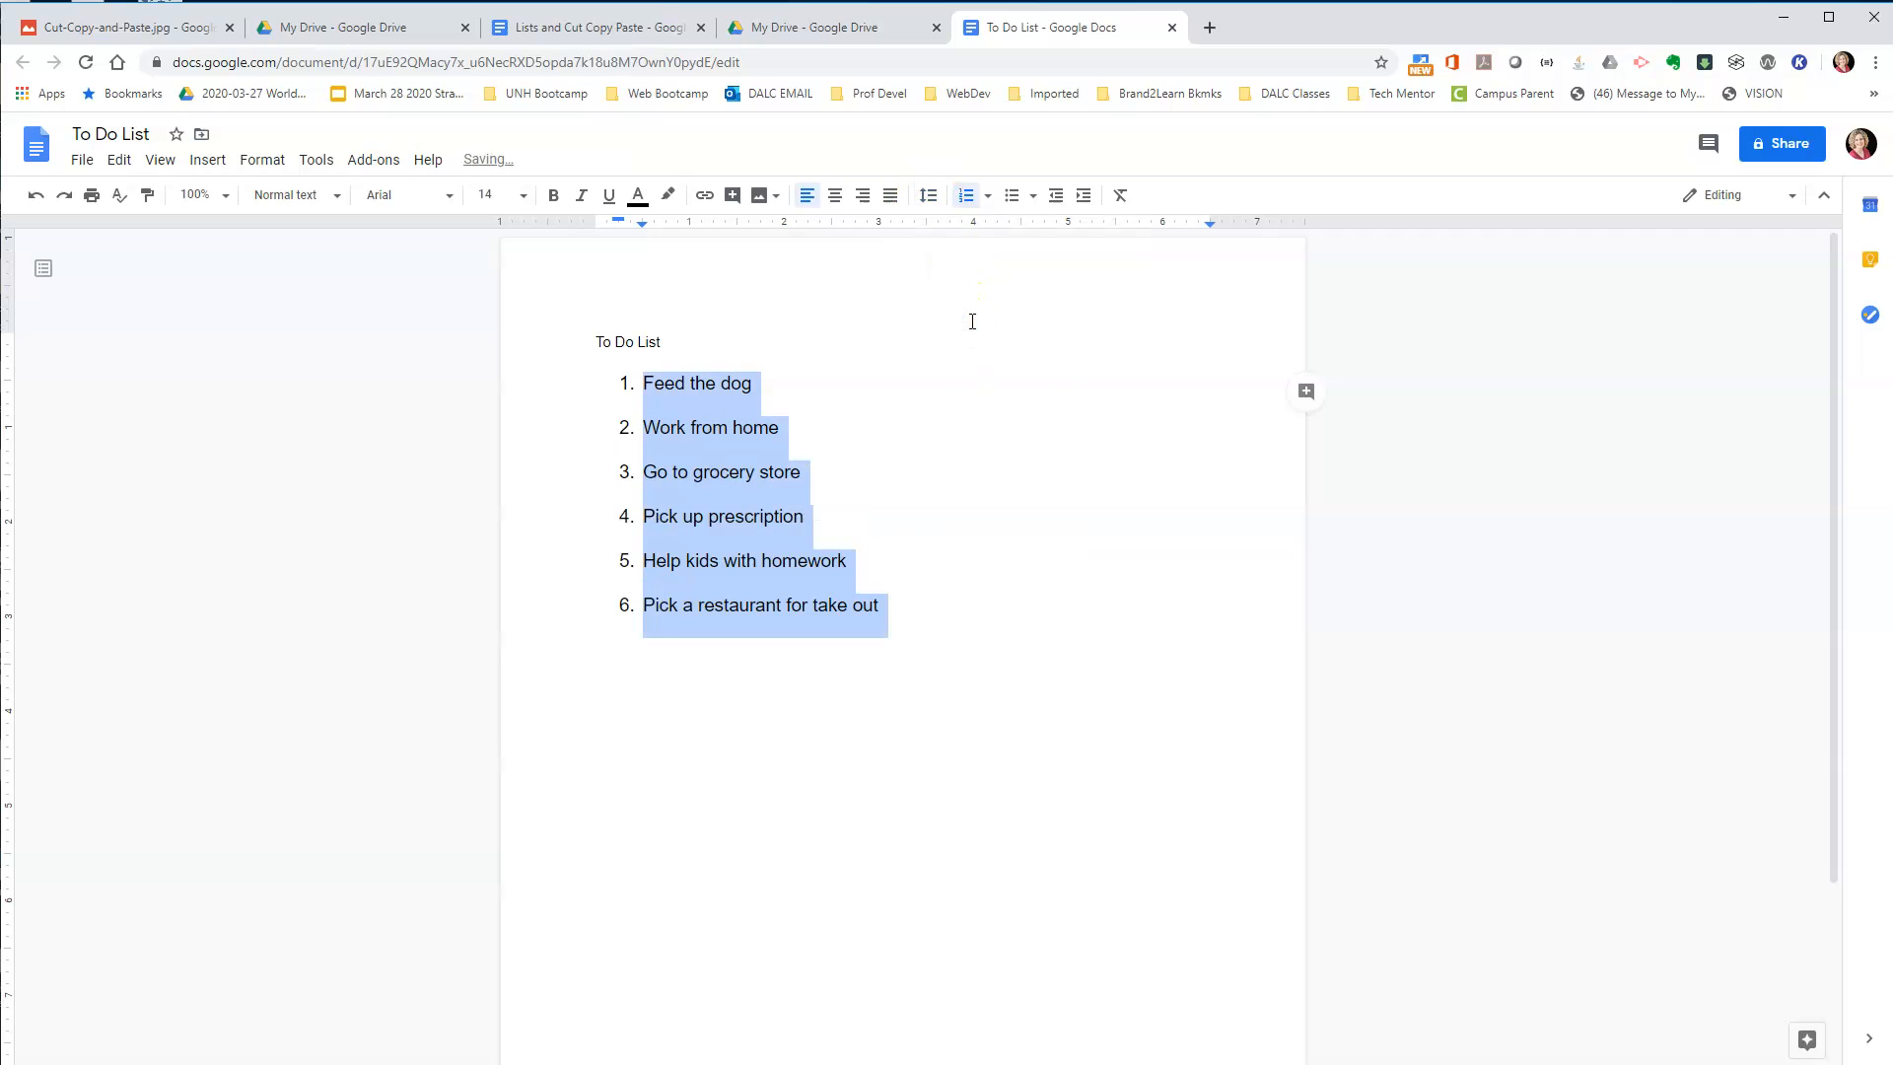
# Set the line spacing of the numbered list to 1.5.
pyautogui.click(928, 196)
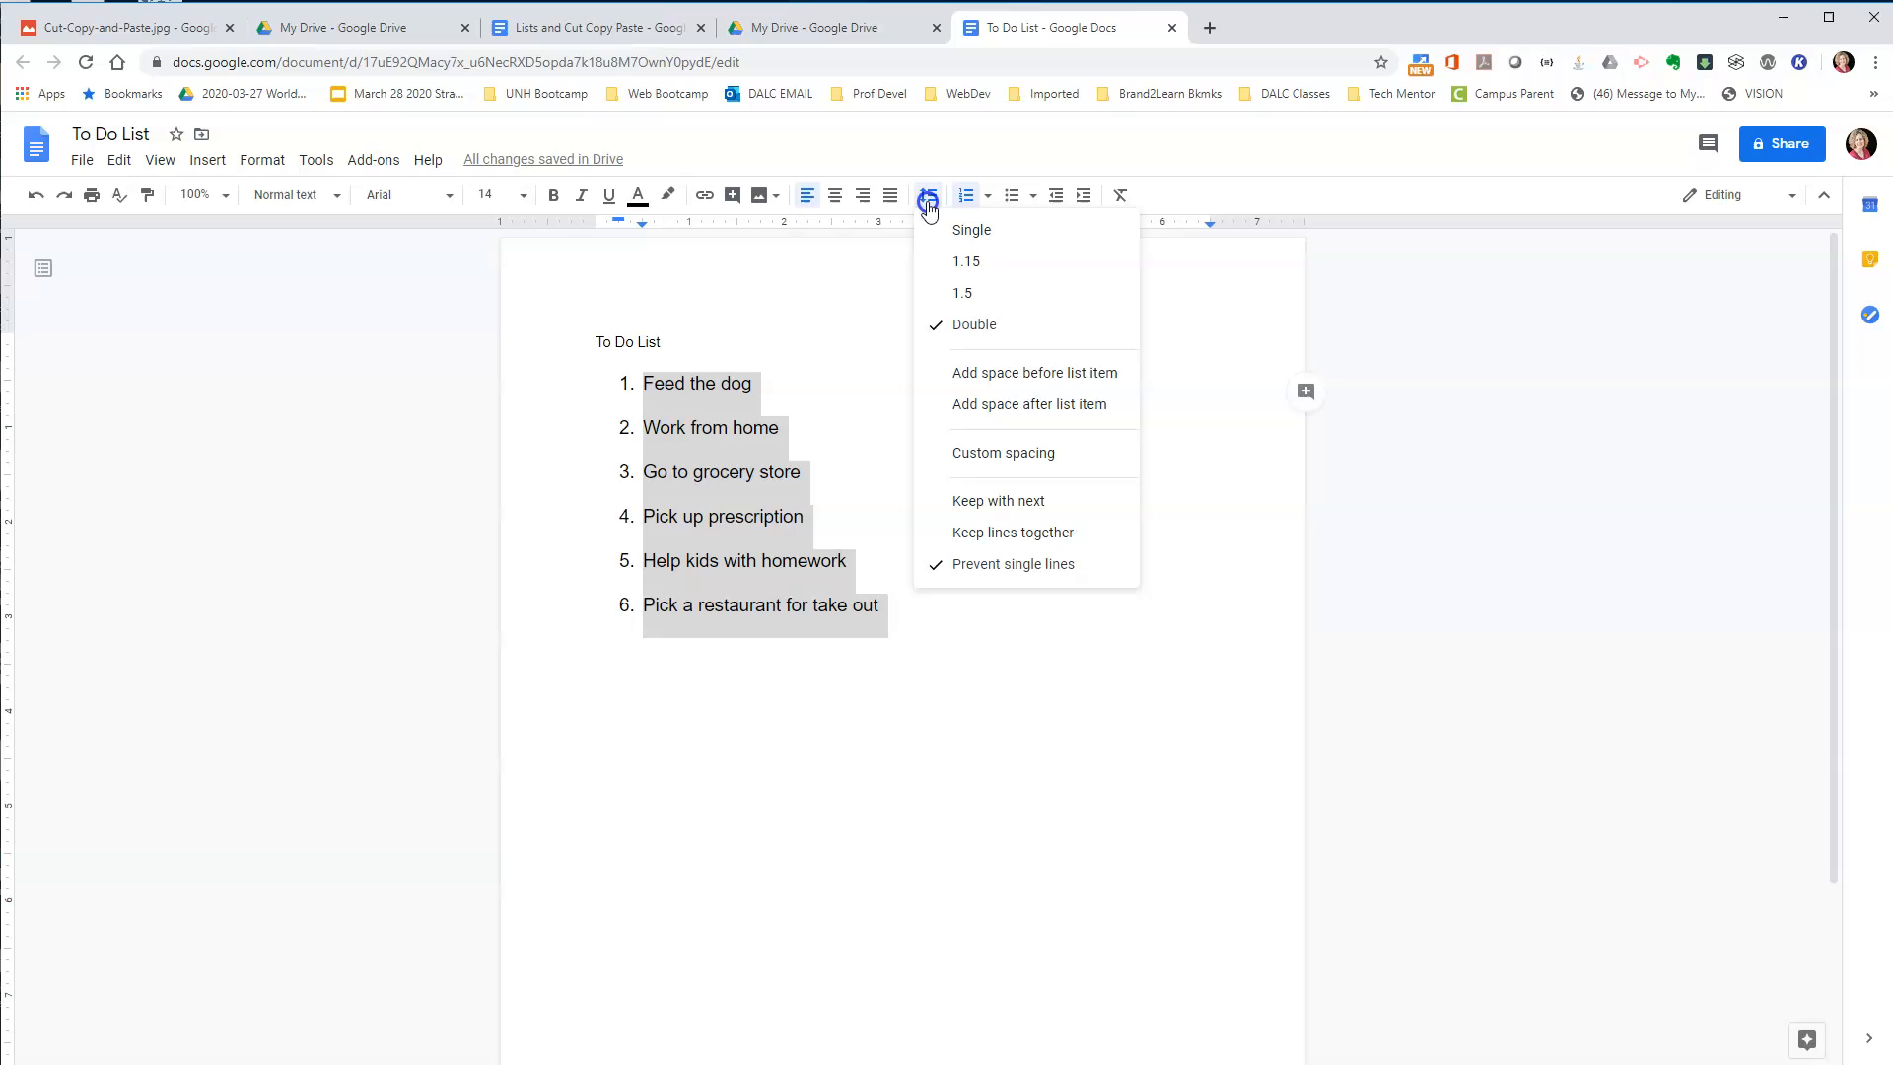
pyautogui.click(983, 295)
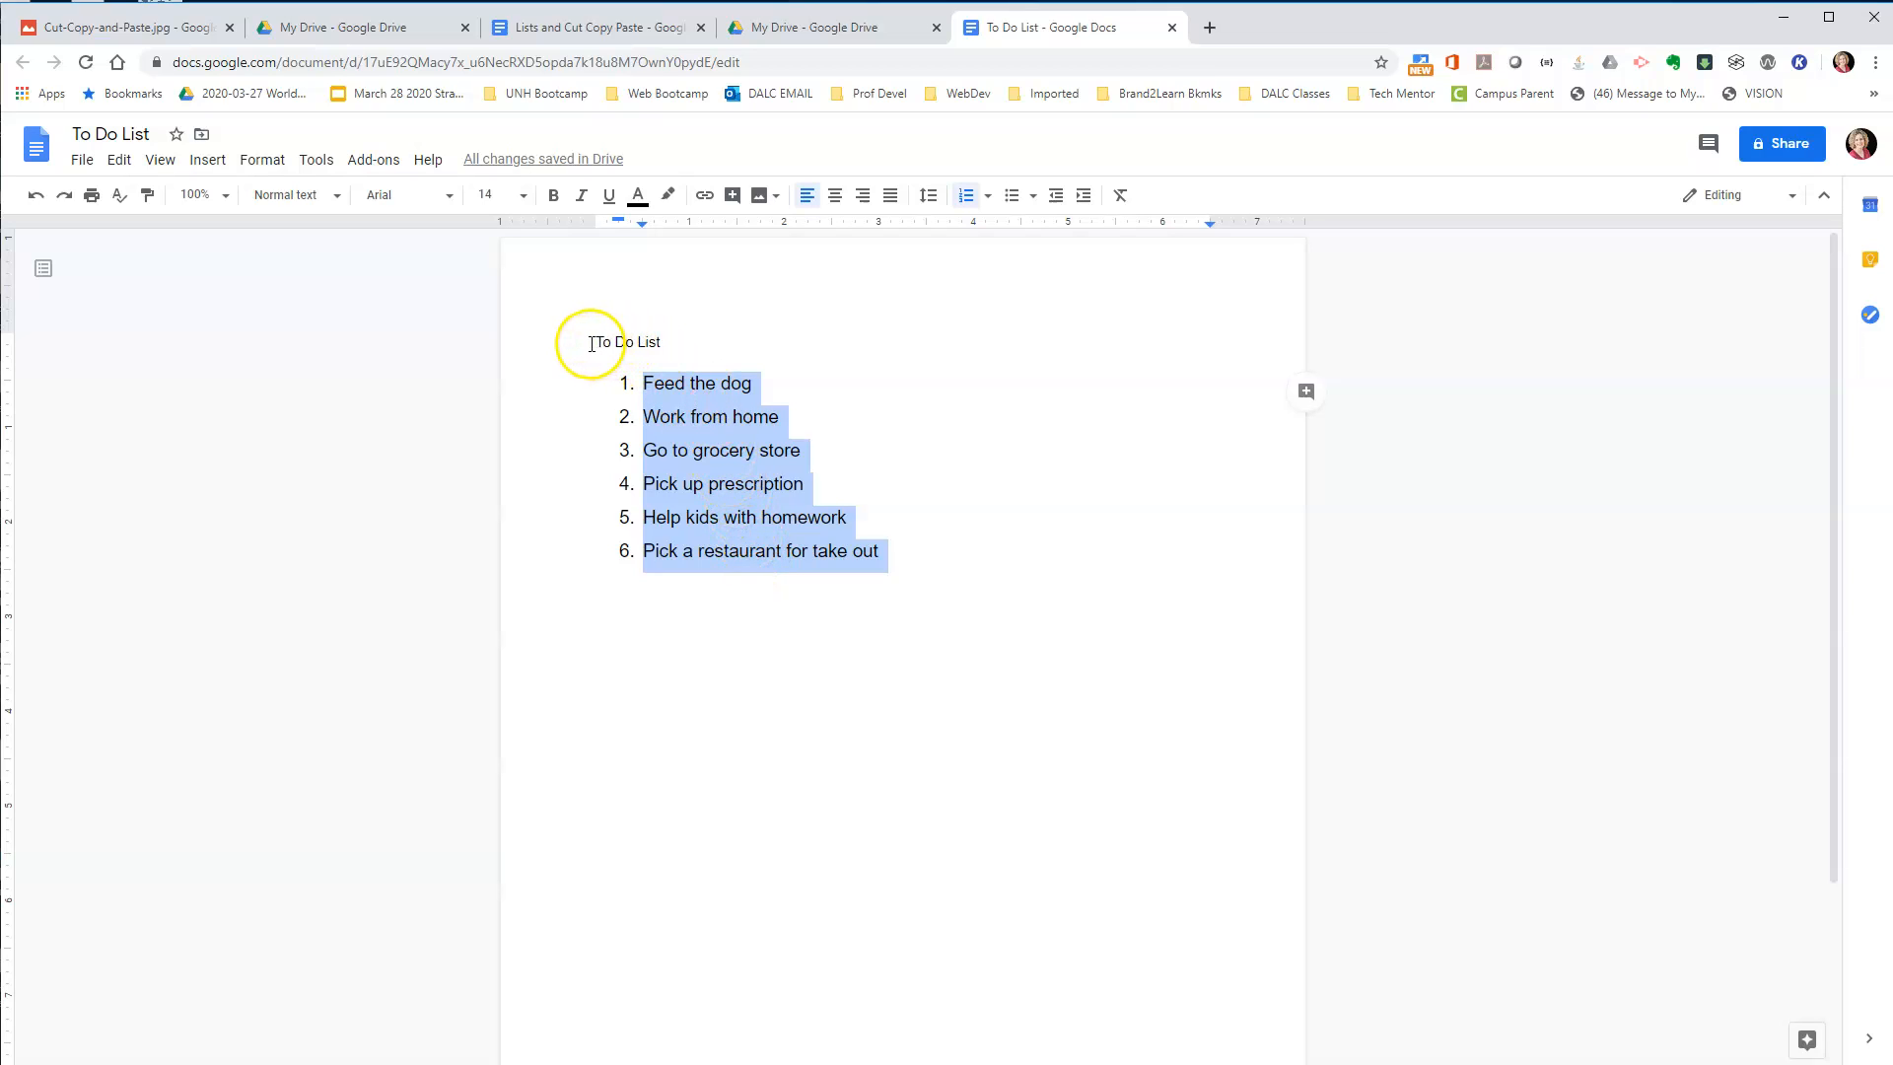
# Apply the Heading 1 style to the "To Do List" line above the numbered list.
pyautogui.moveTo(591, 343); pyautogui.dragTo(672, 335)
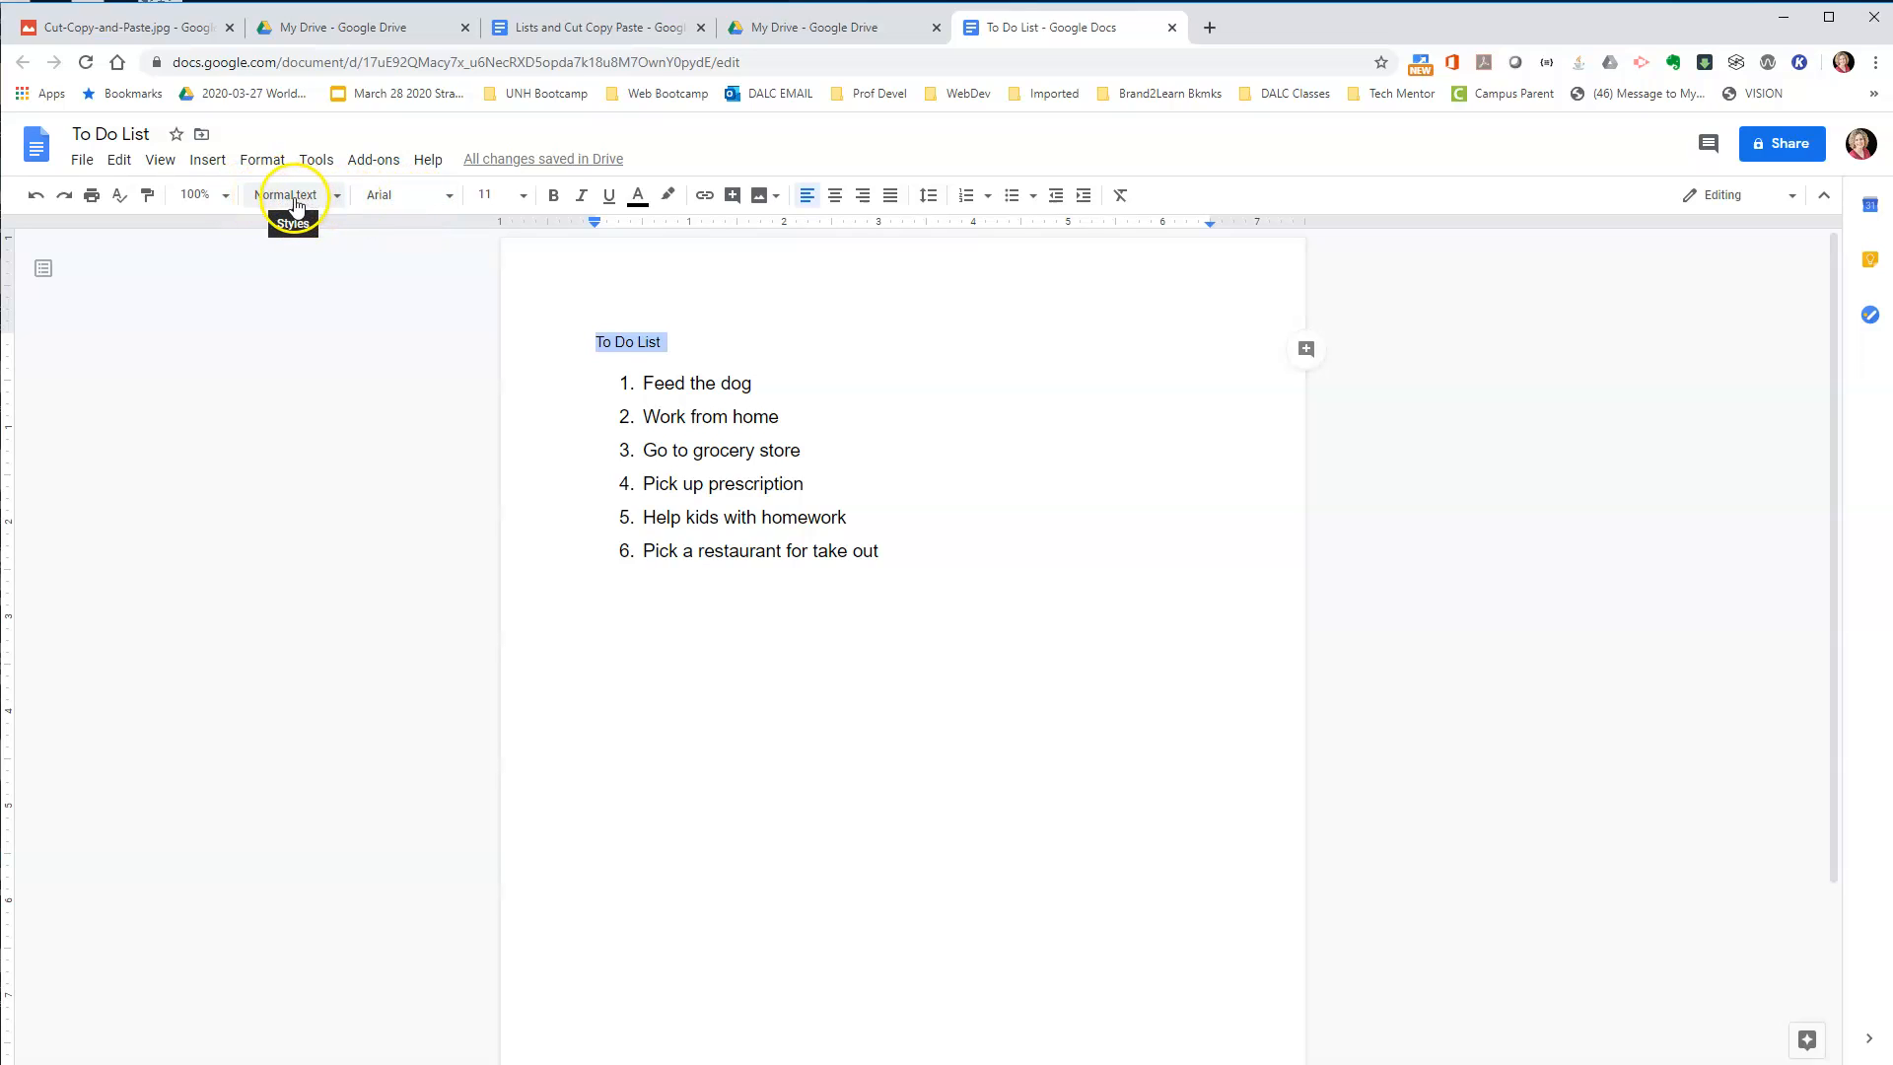
pyautogui.click(341, 199)
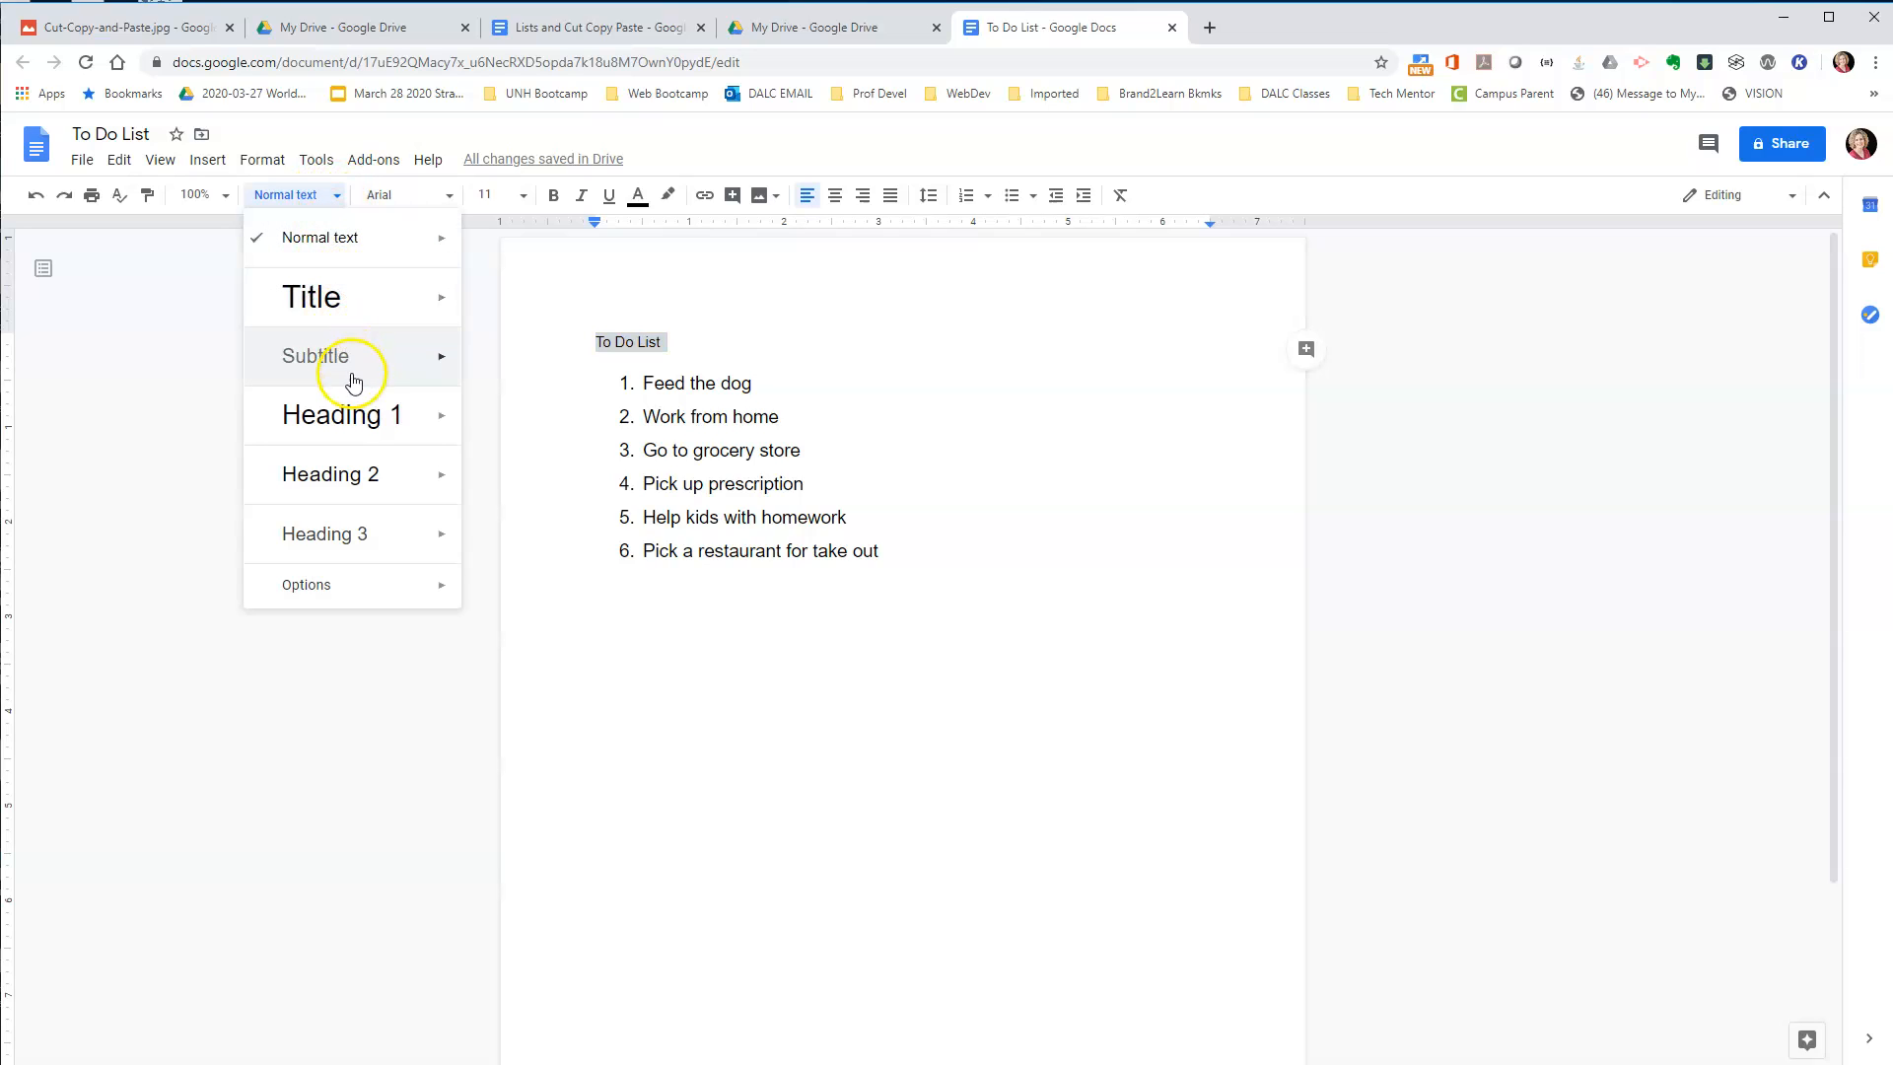
pyautogui.moveTo(363, 412)
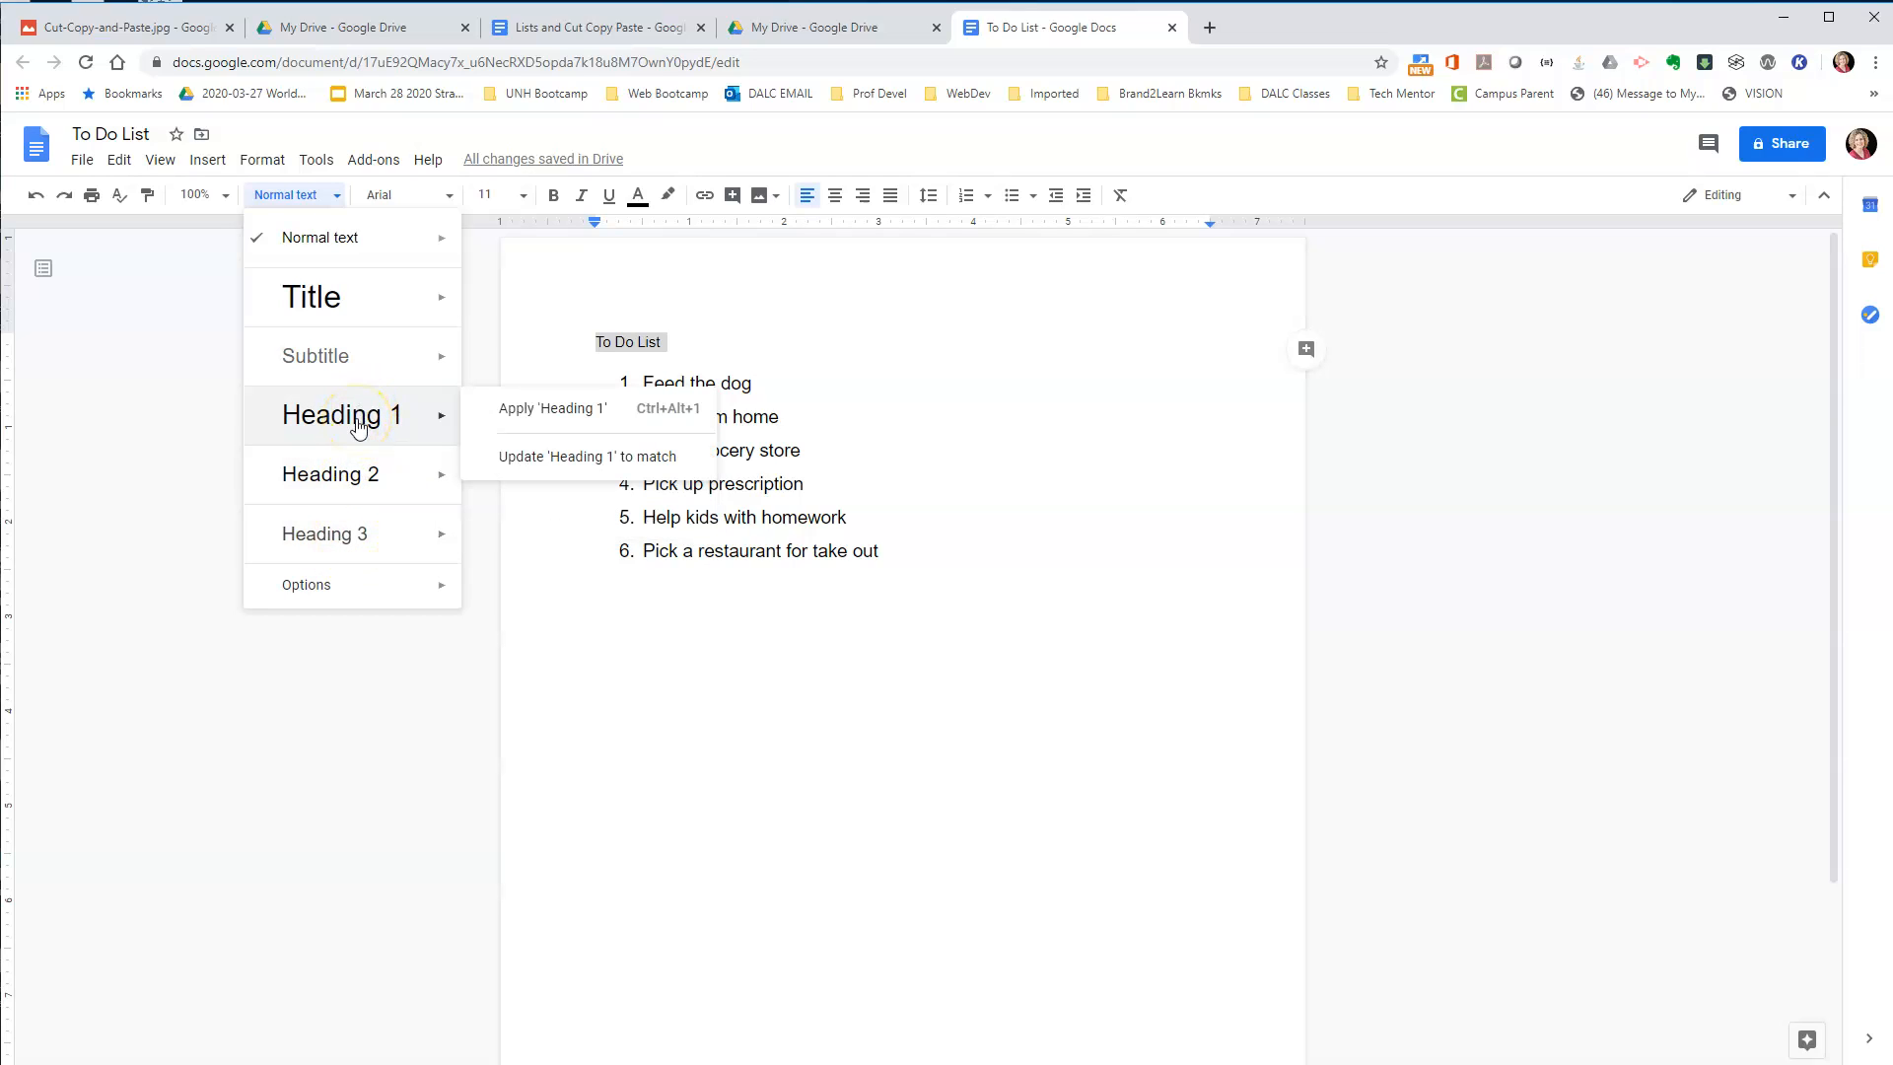
pyautogui.moveTo(374, 481)
pyautogui.click(338, 416)
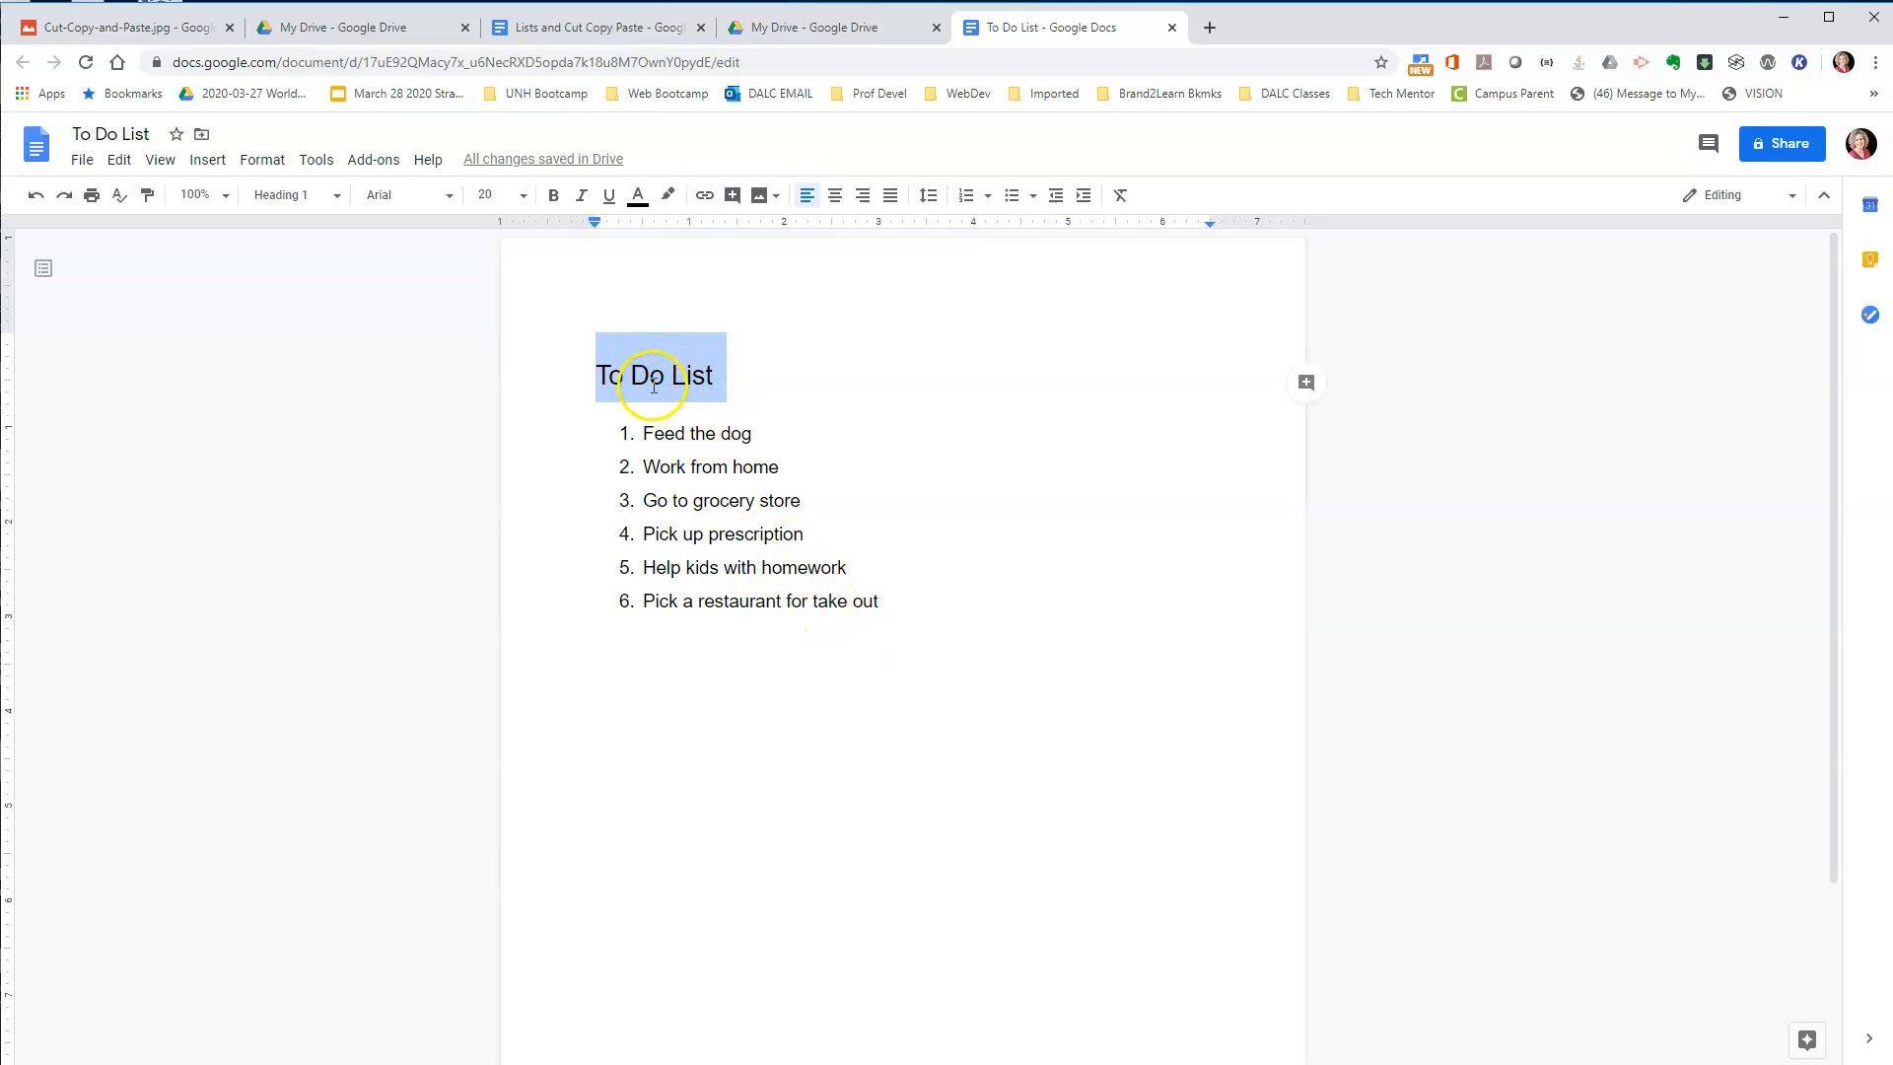
# Review the cut, copy and paste instructions in Cut-Copy-and-Paste.jpg and the document's editing commands, returning to the To Do List document.
pyautogui.click(904, 653)
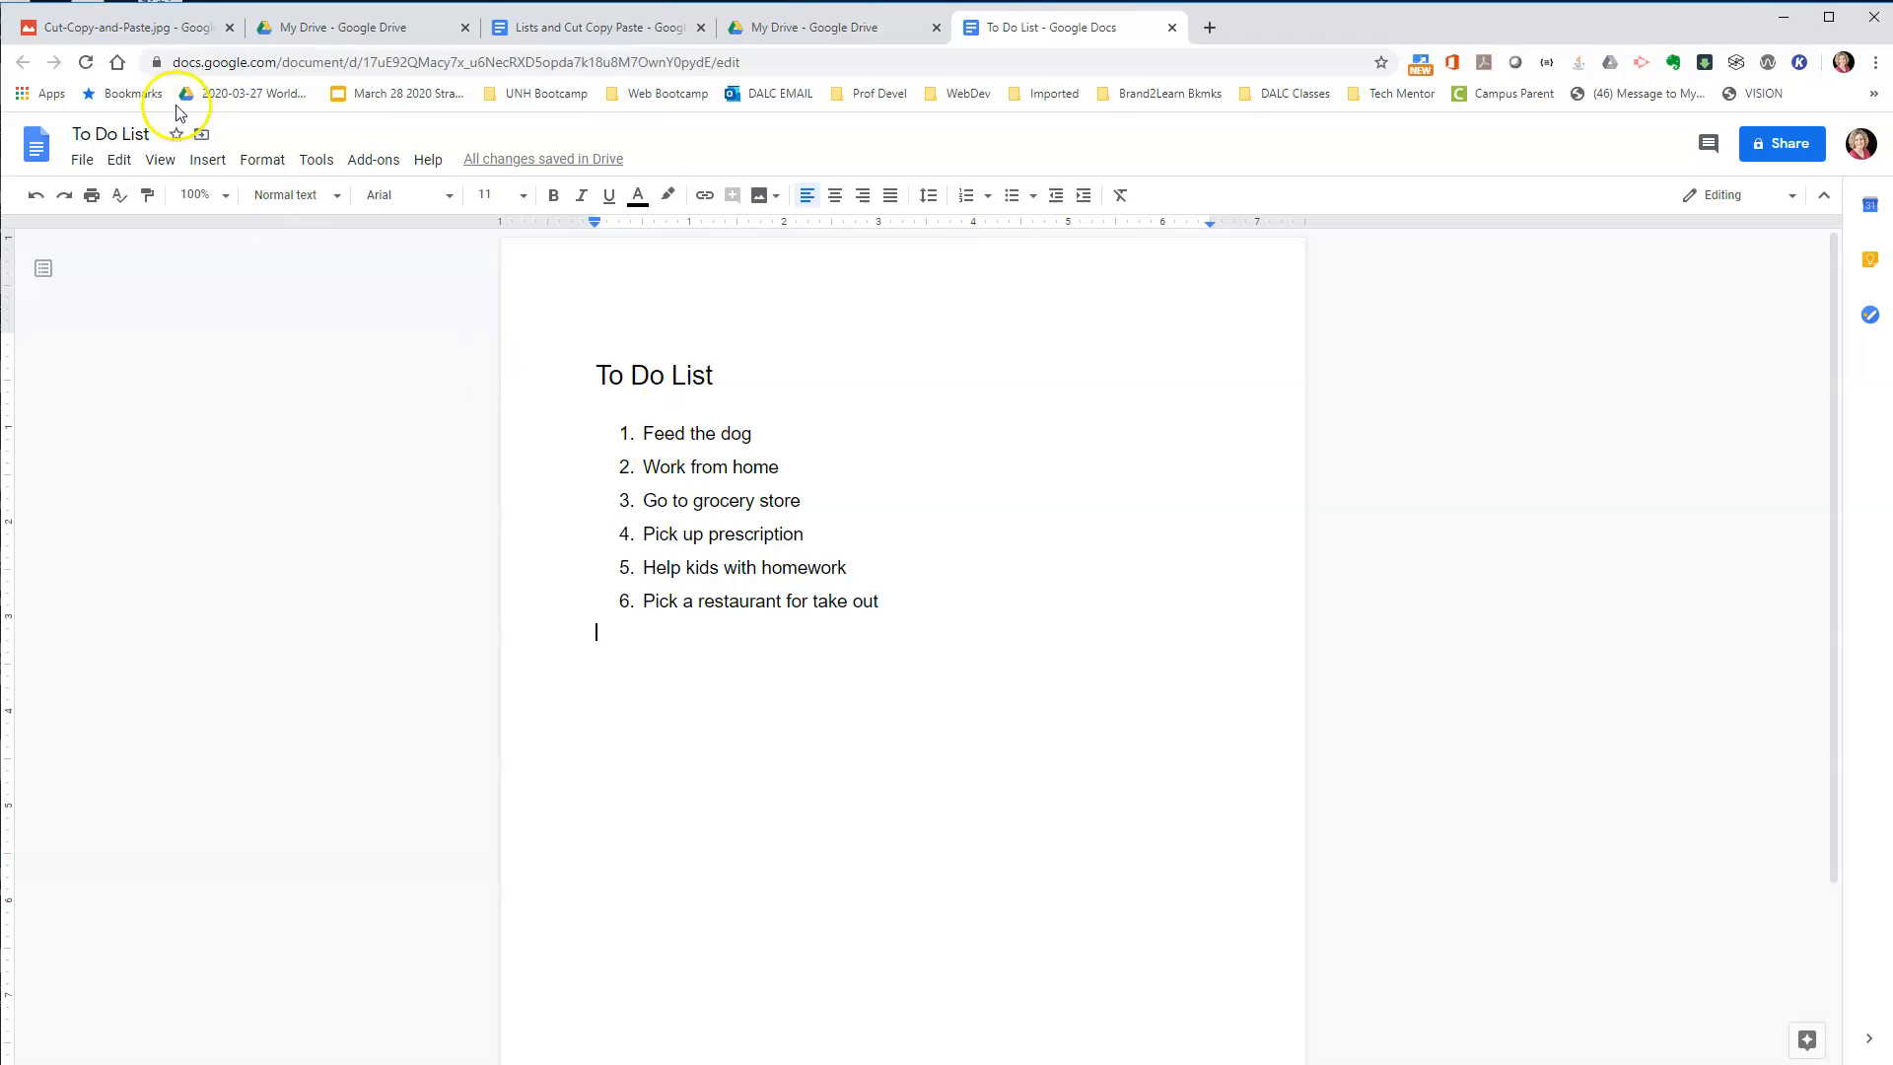
pyautogui.click(112, 32)
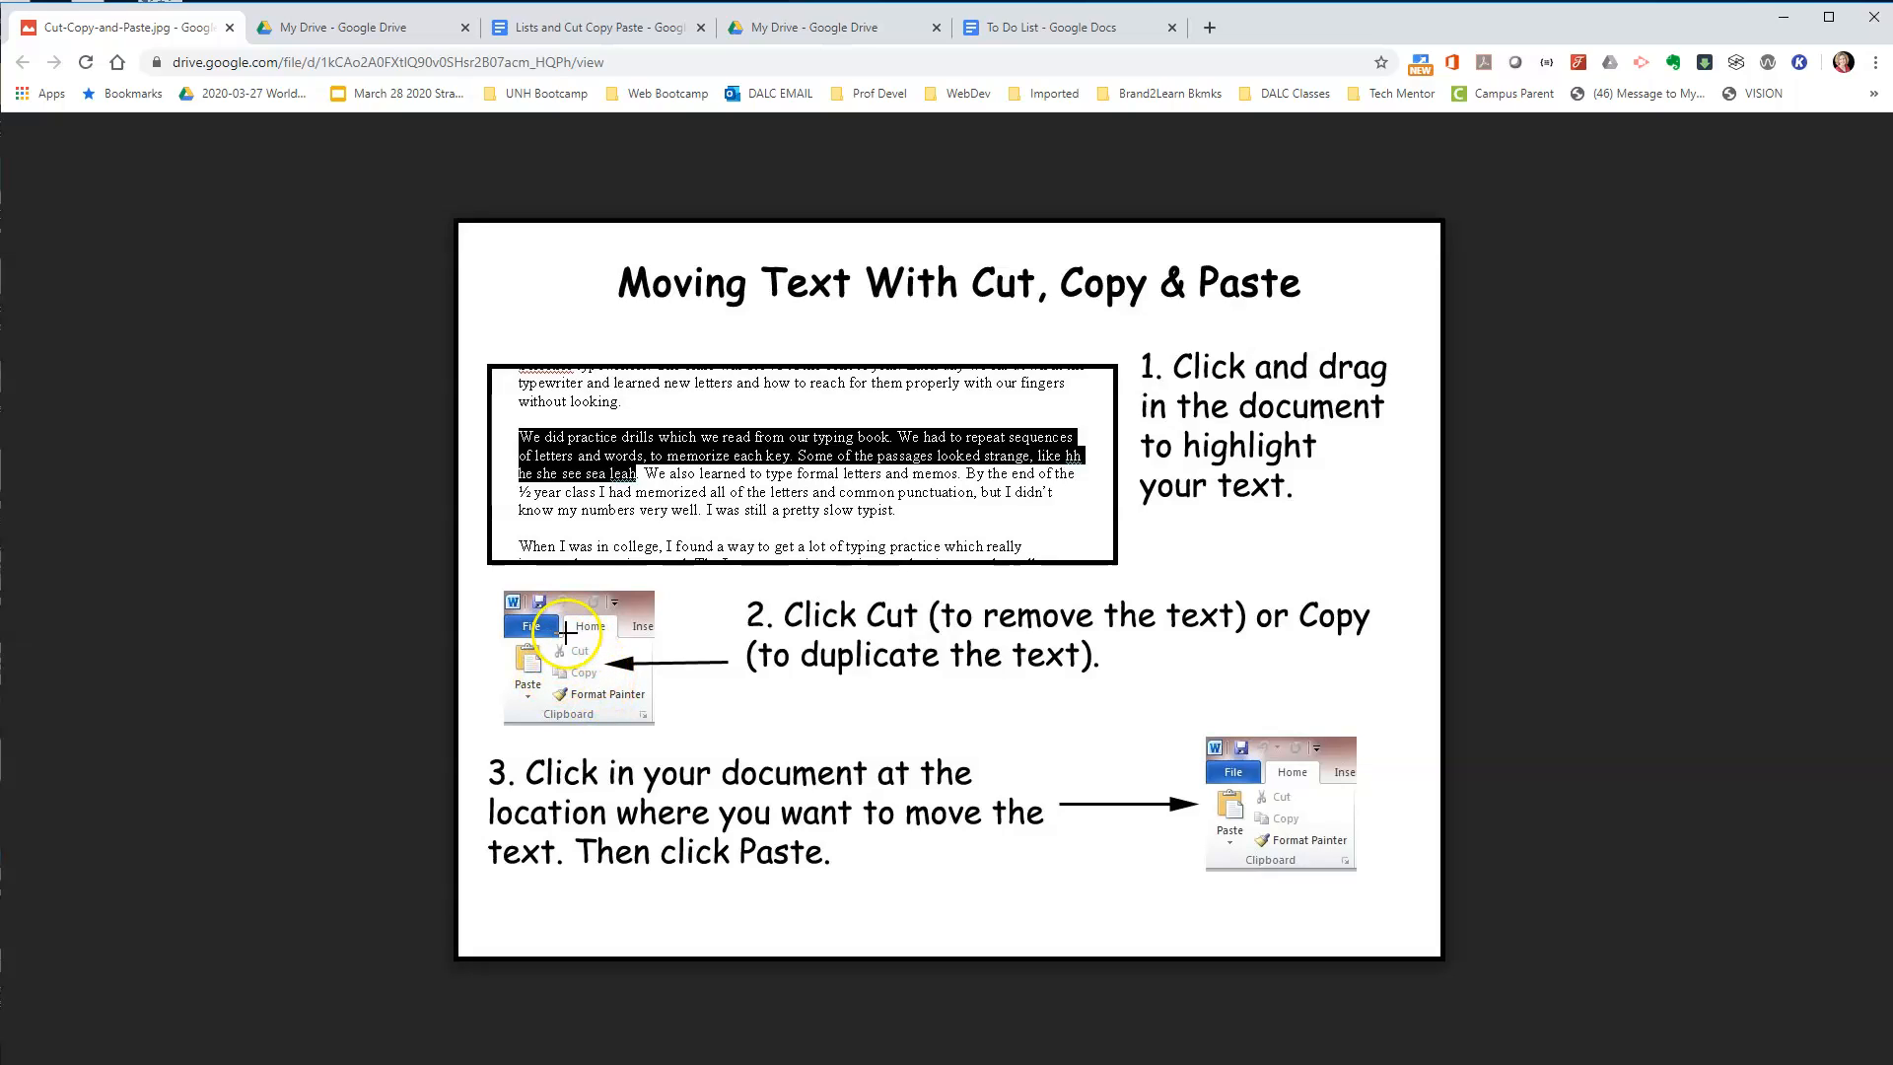
pyautogui.click(1032, 29)
pyautogui.click(118, 159)
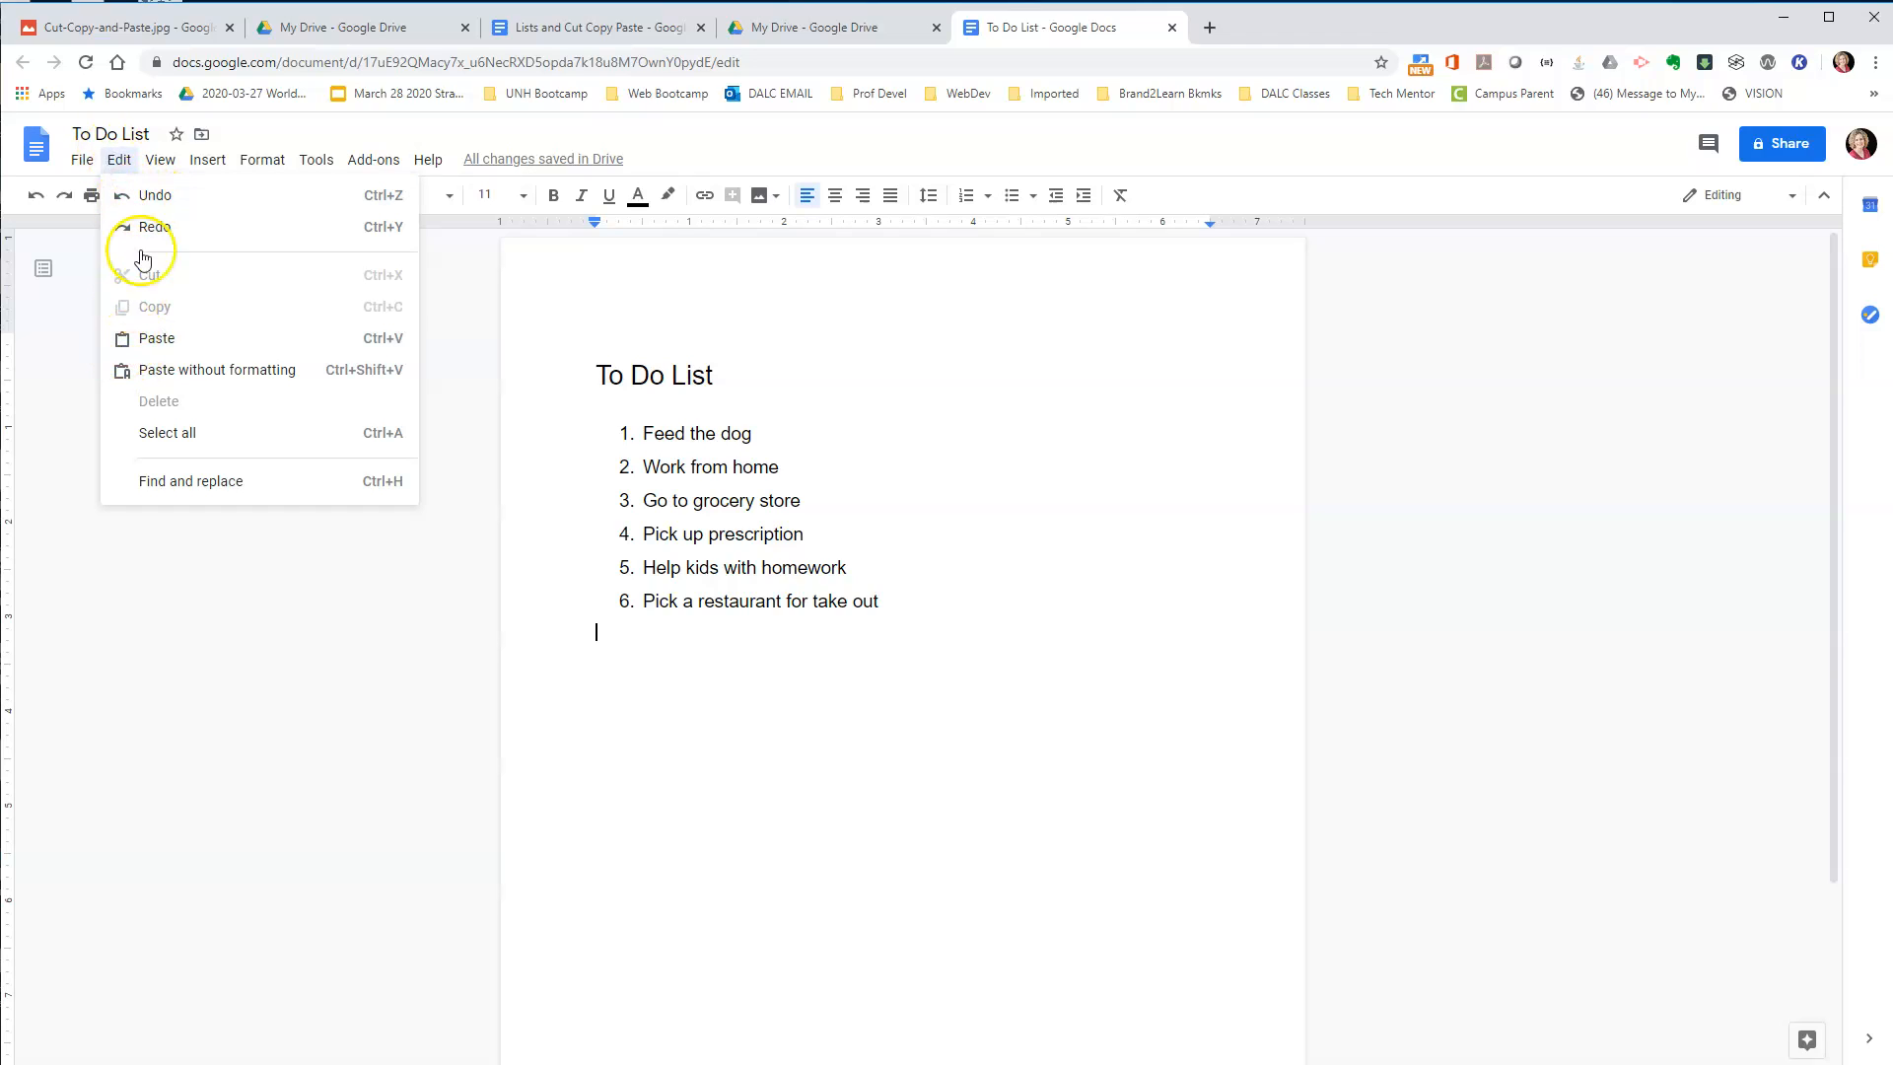
pyautogui.click(133, 27)
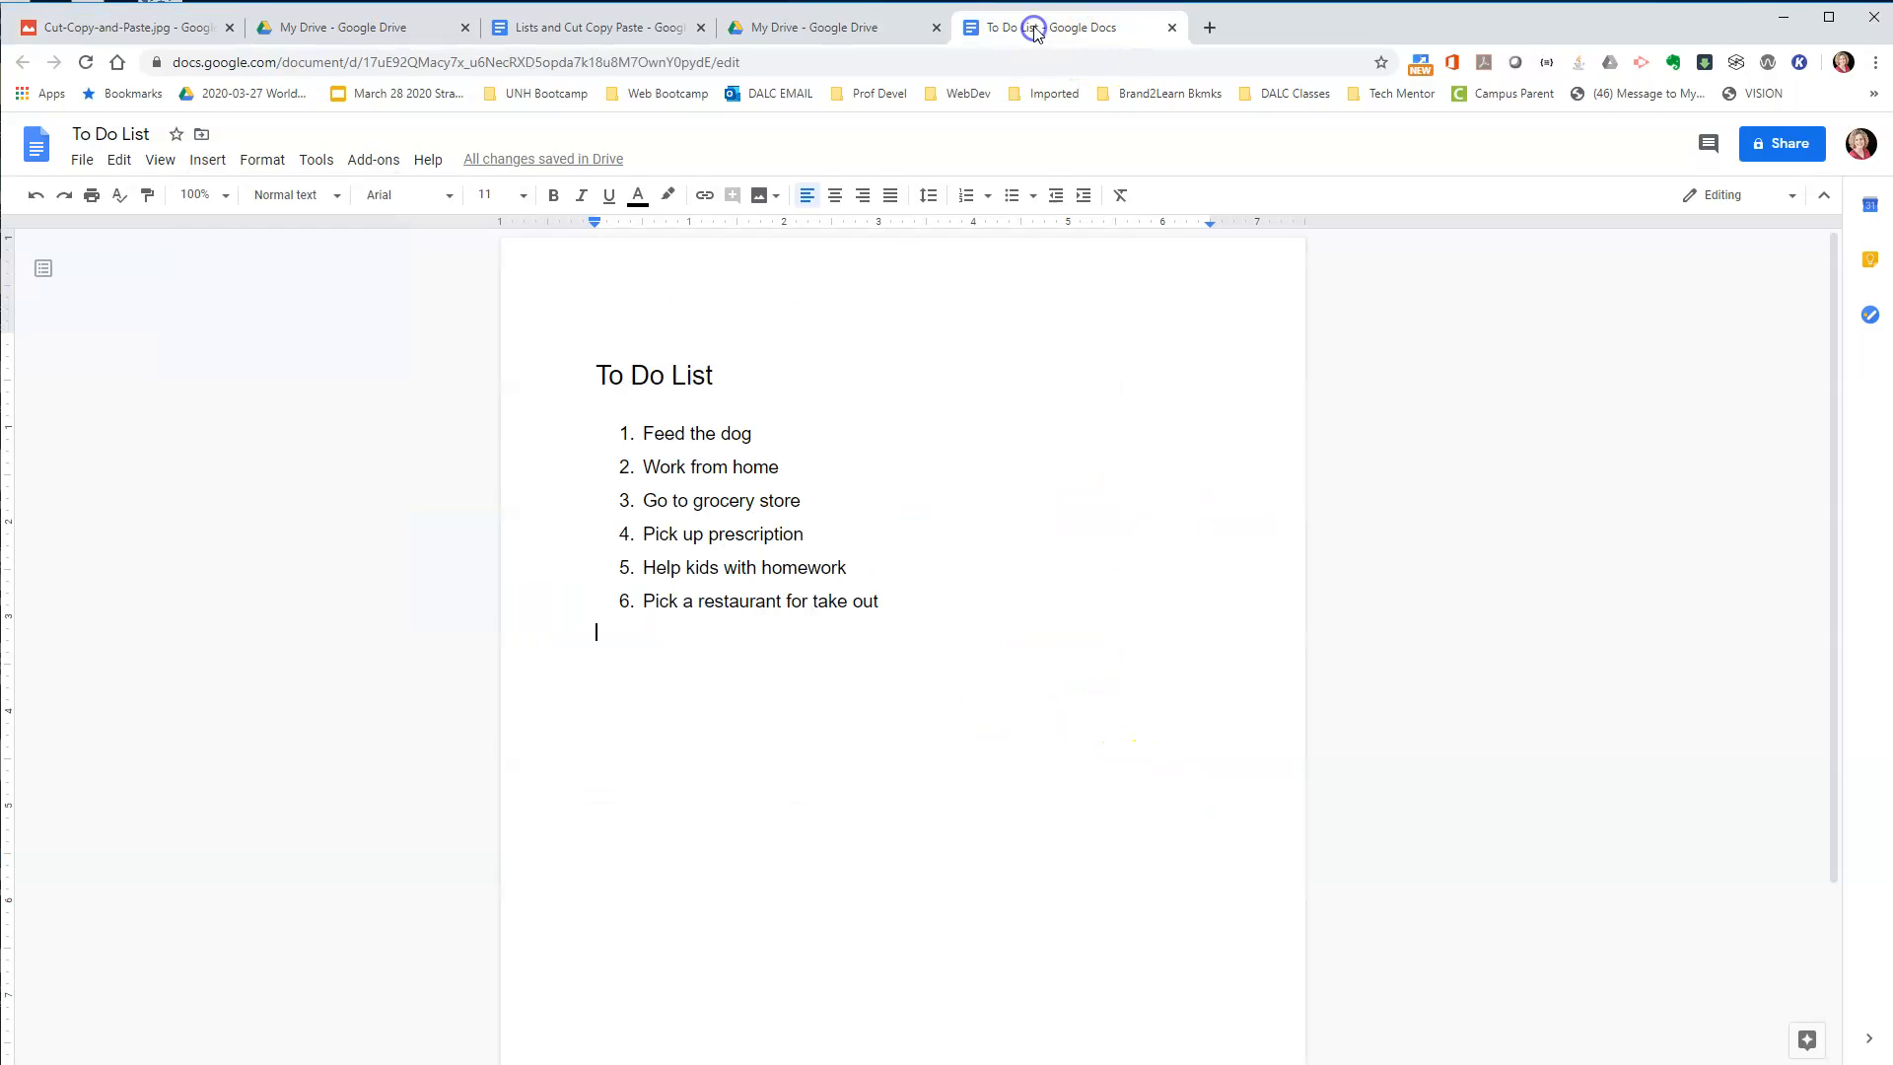
pyautogui.click(1033, 27)
# Cut the "Pick up prescription" item and paste it before "Work from home" in the numbered list.
pyautogui.moveTo(641, 538); pyautogui.dragTo(837, 553)
pyautogui.hotkey('ctrl', 'c')
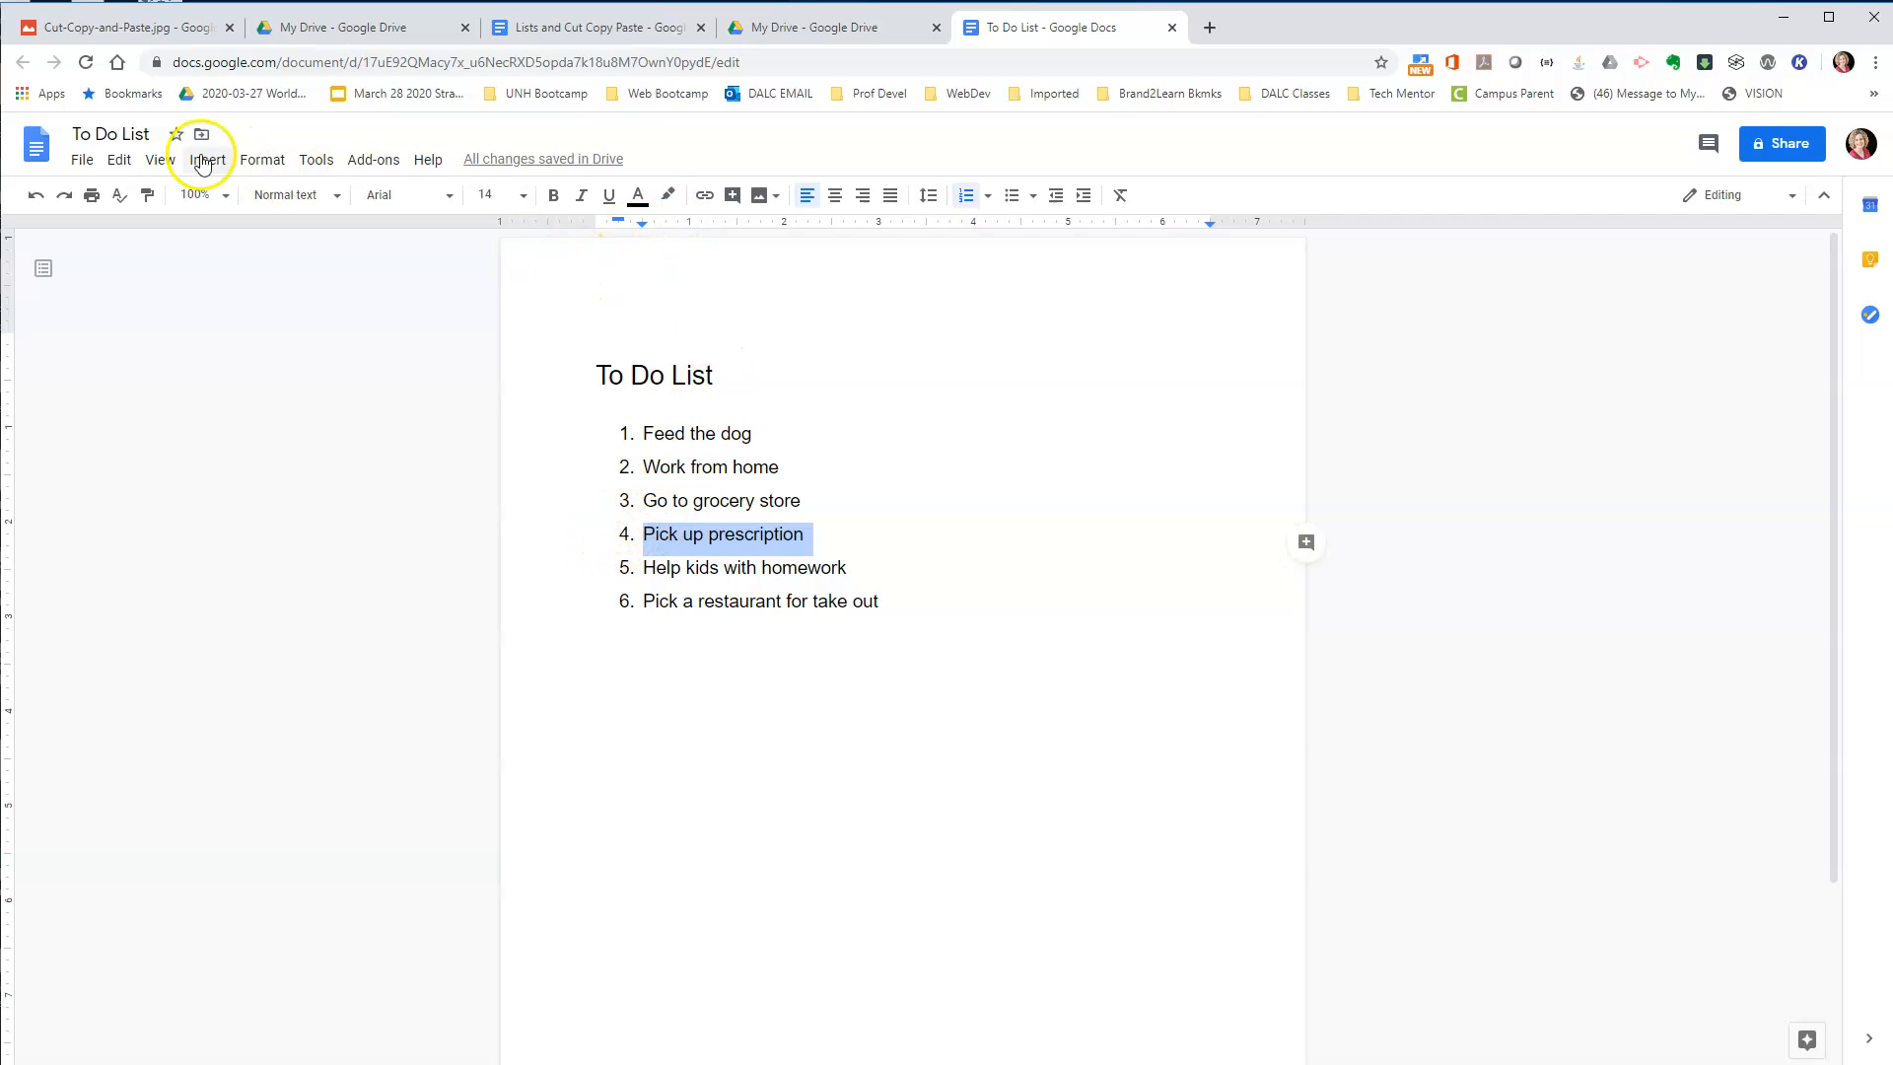
pyautogui.click(127, 165)
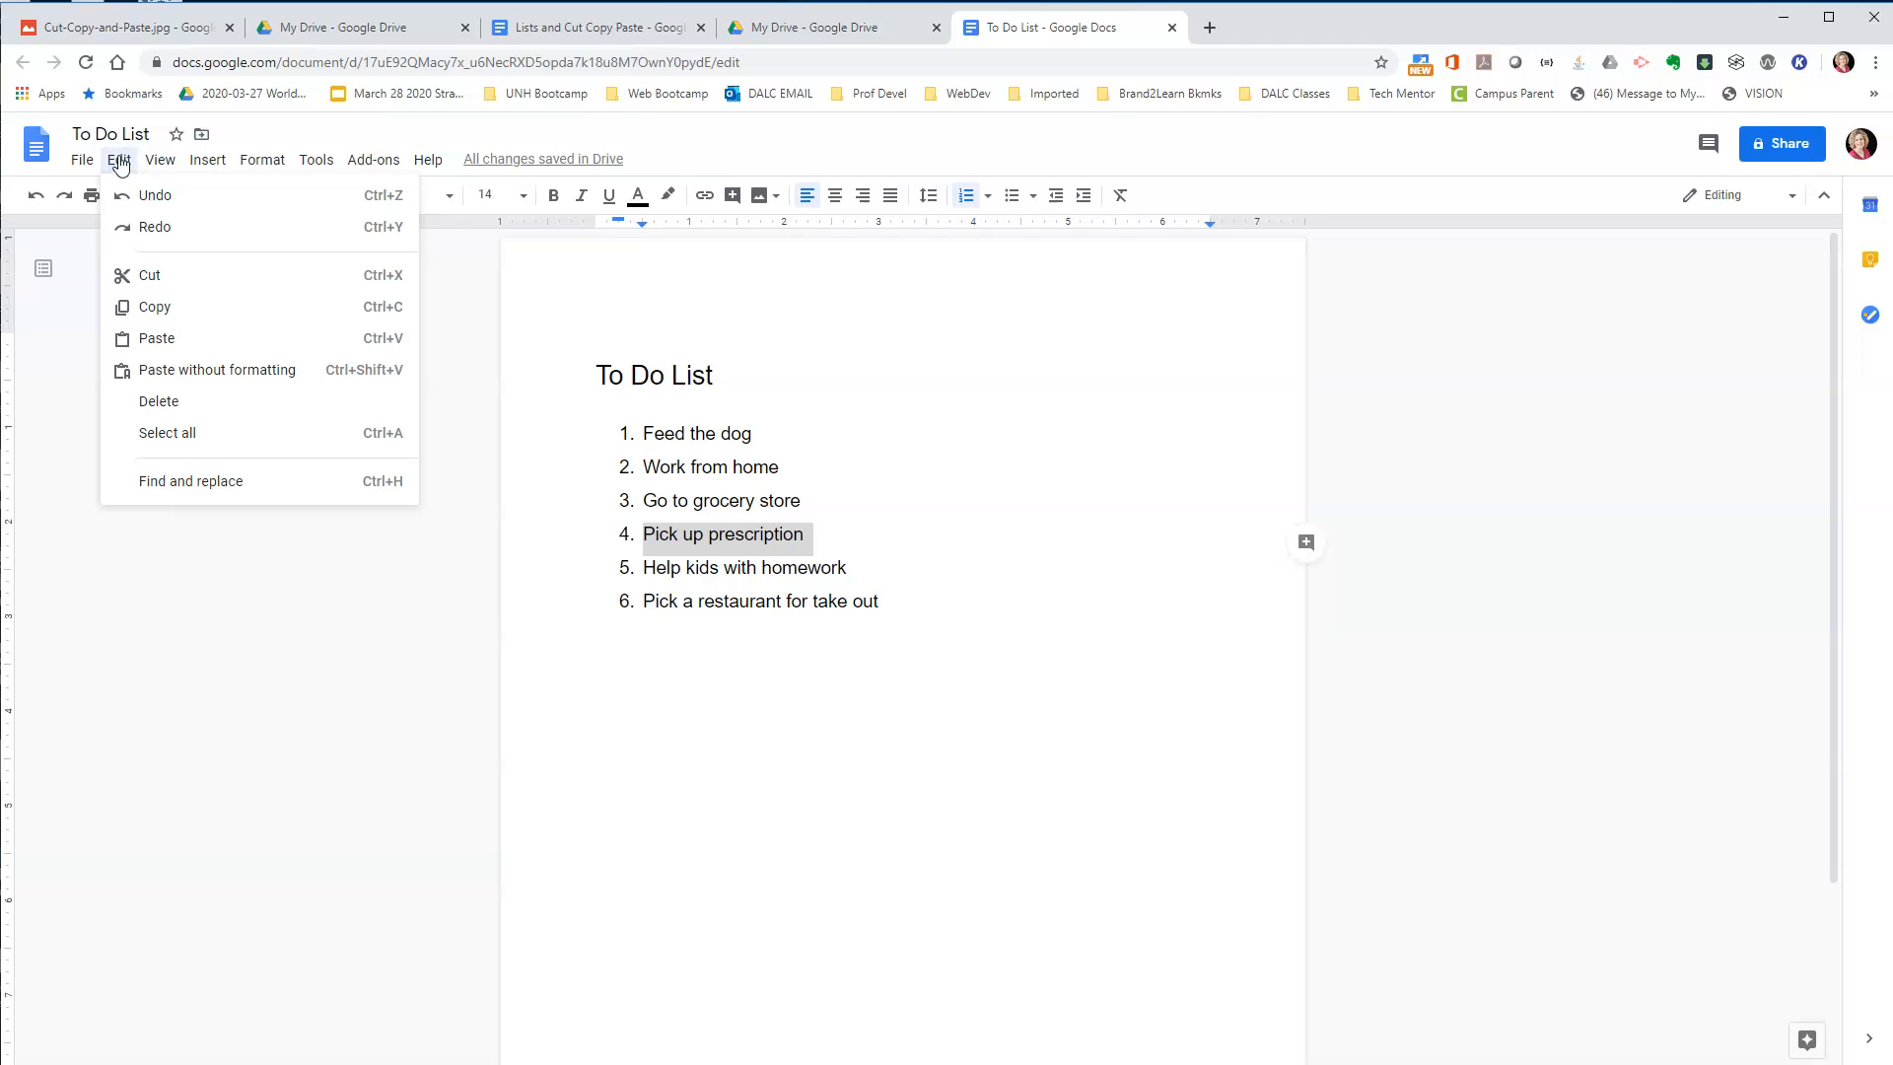
pyautogui.click(148, 281)
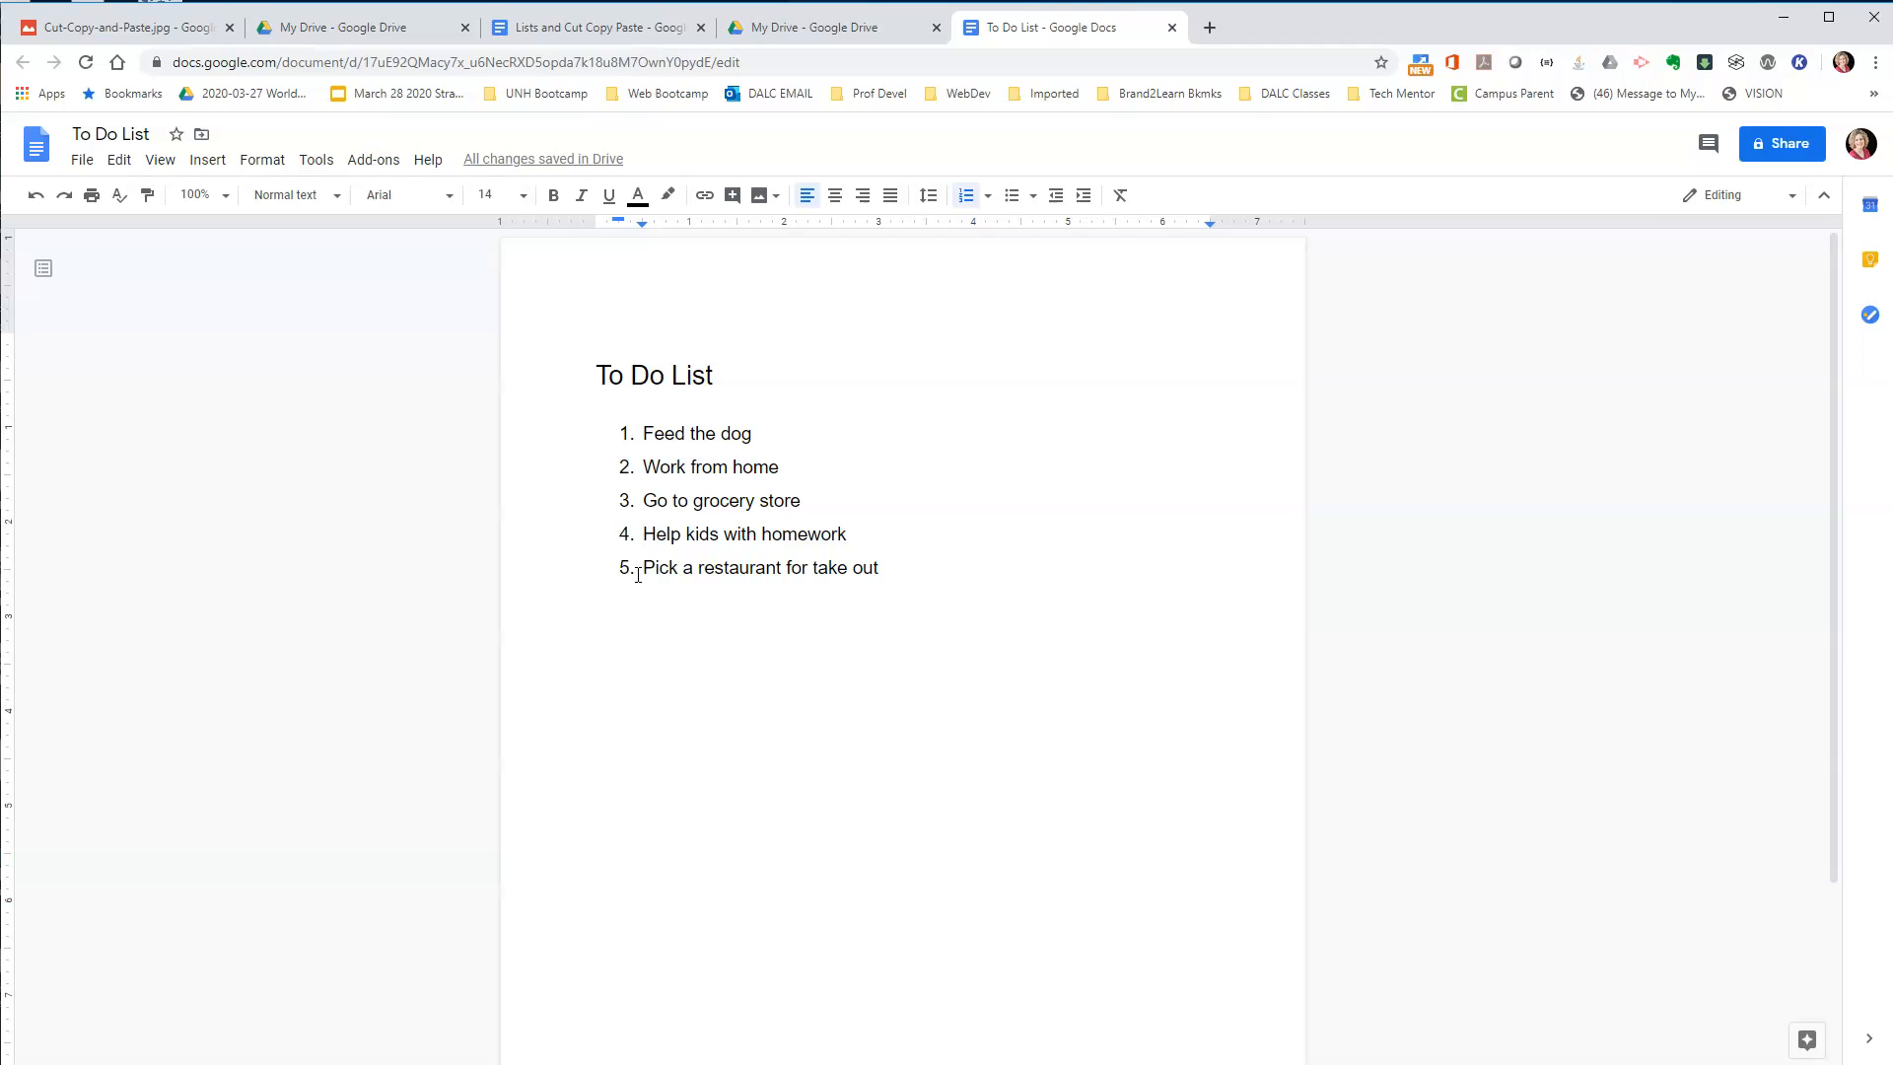
pyautogui.click(642, 467)
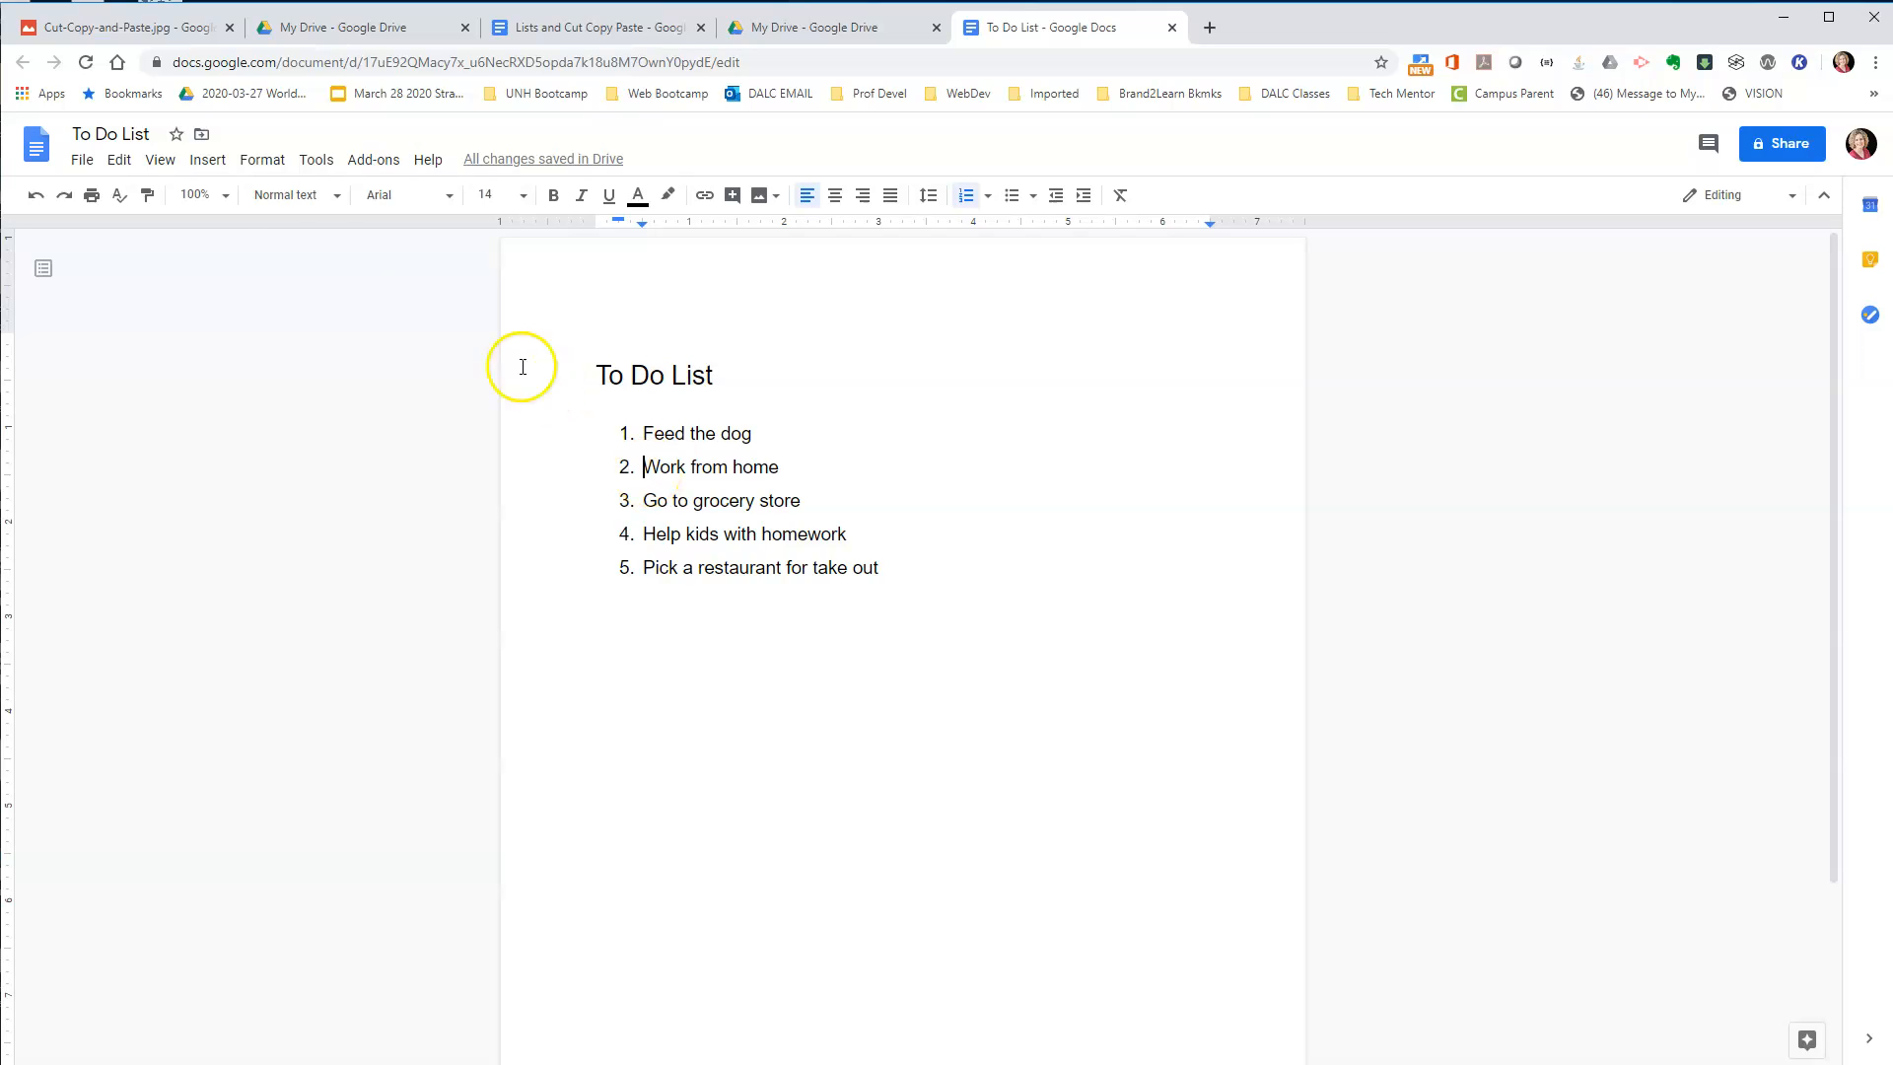
pyautogui.click(120, 160)
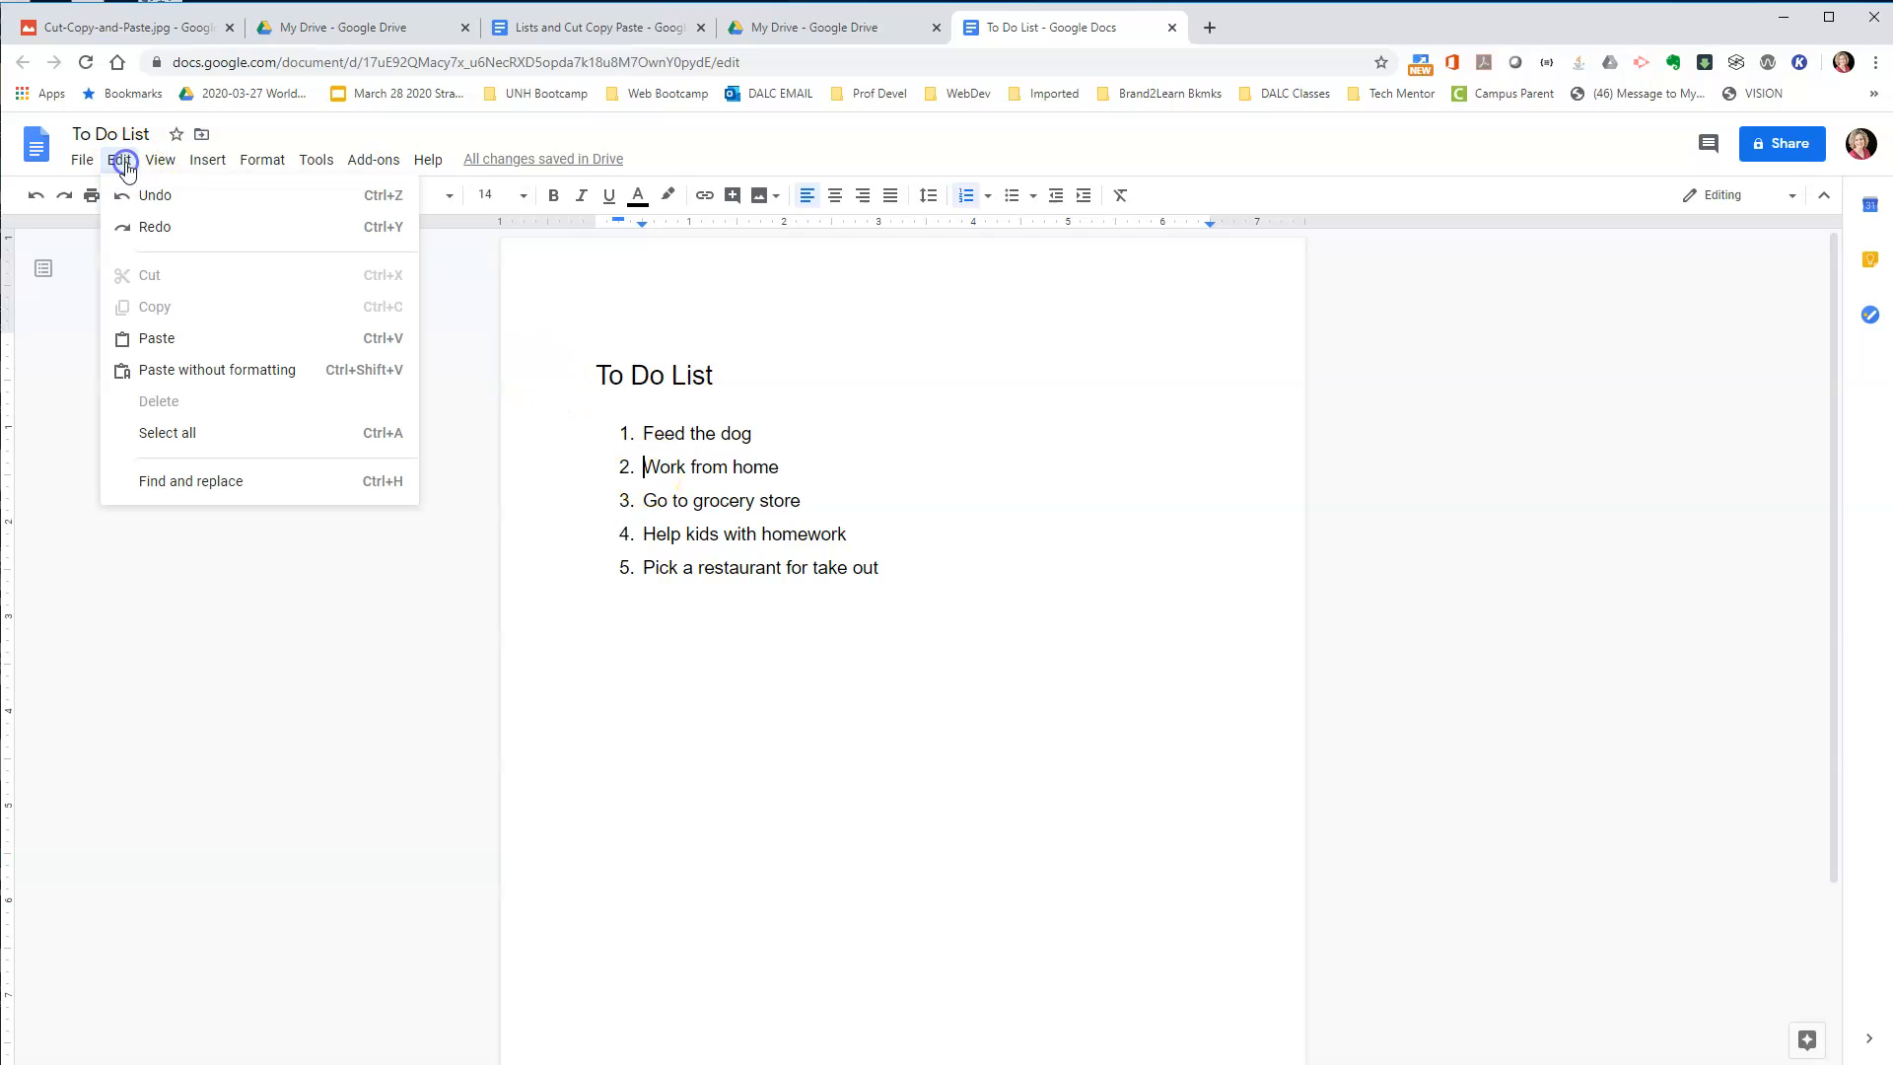
pyautogui.click(181, 349)
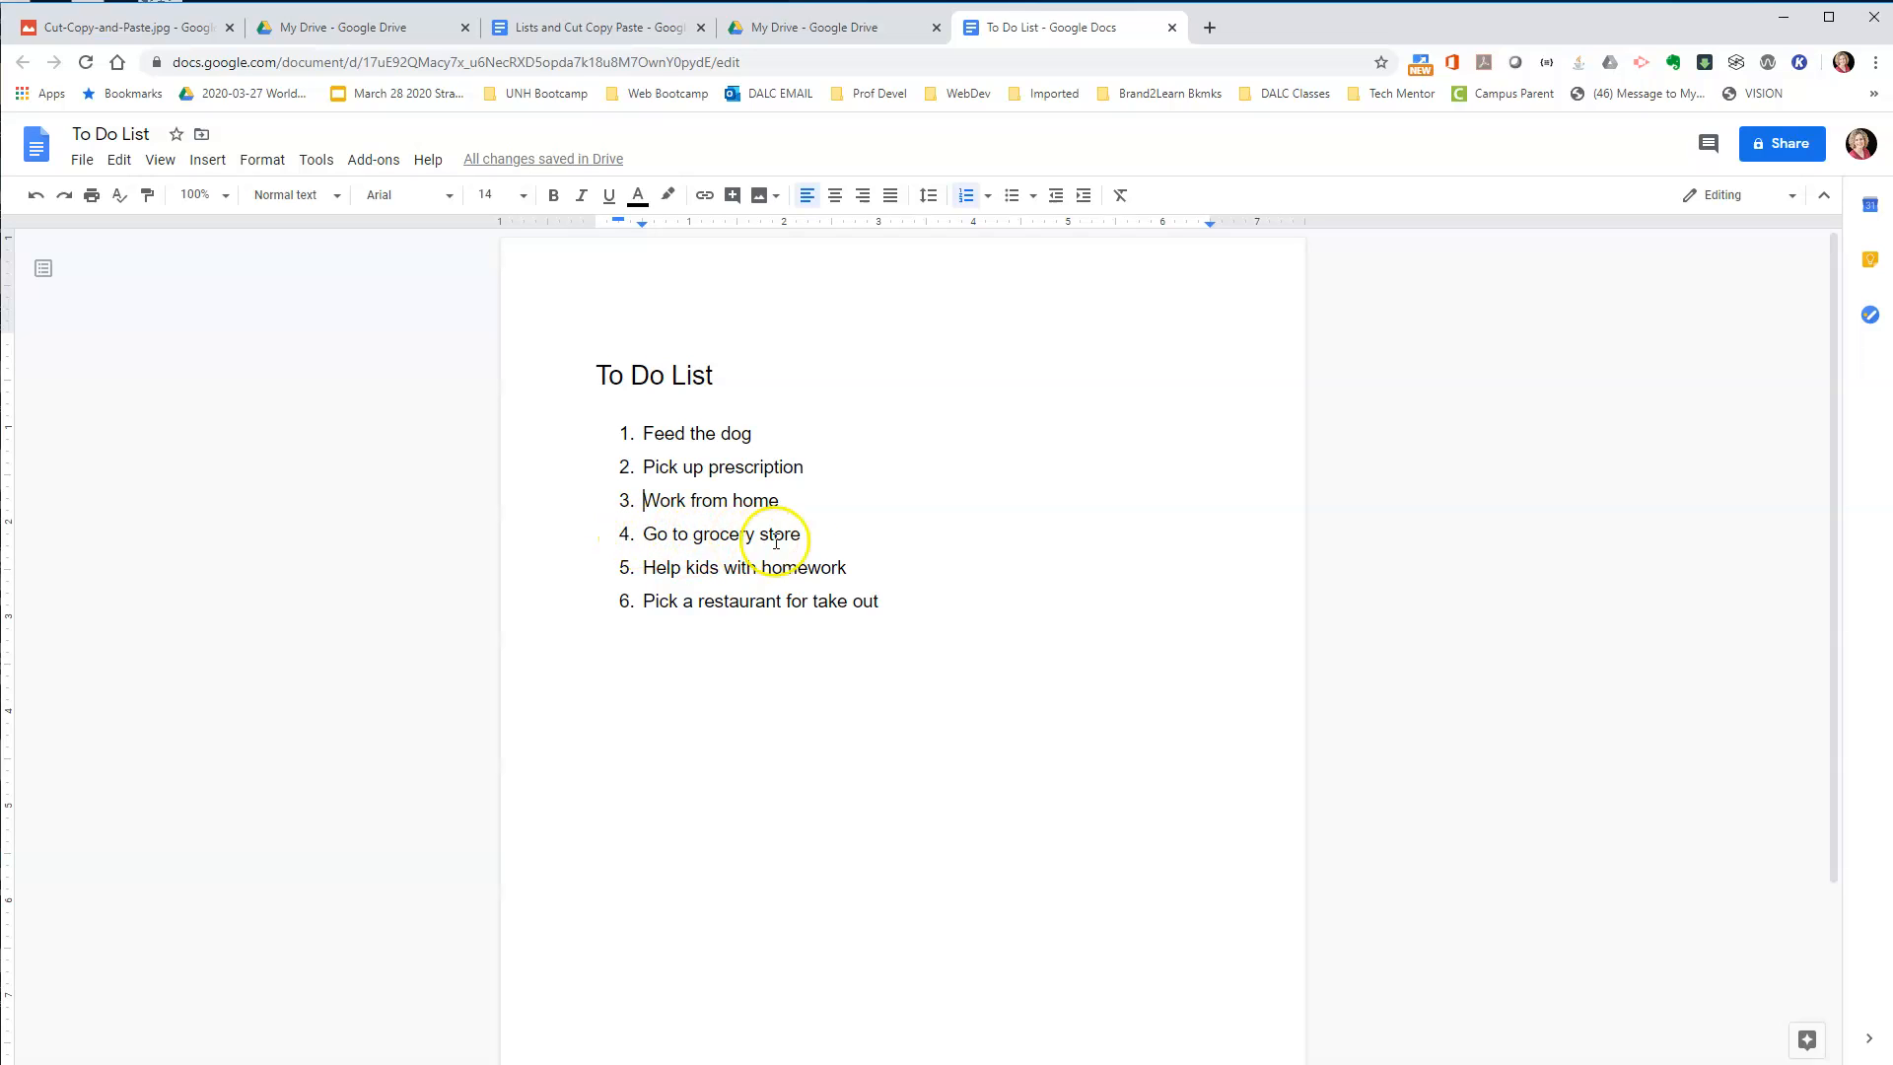
# Cut the "Go to grocery store" item and paste it directly before "Work from home".
pyautogui.moveTo(642, 535); pyautogui.dragTo(815, 538)
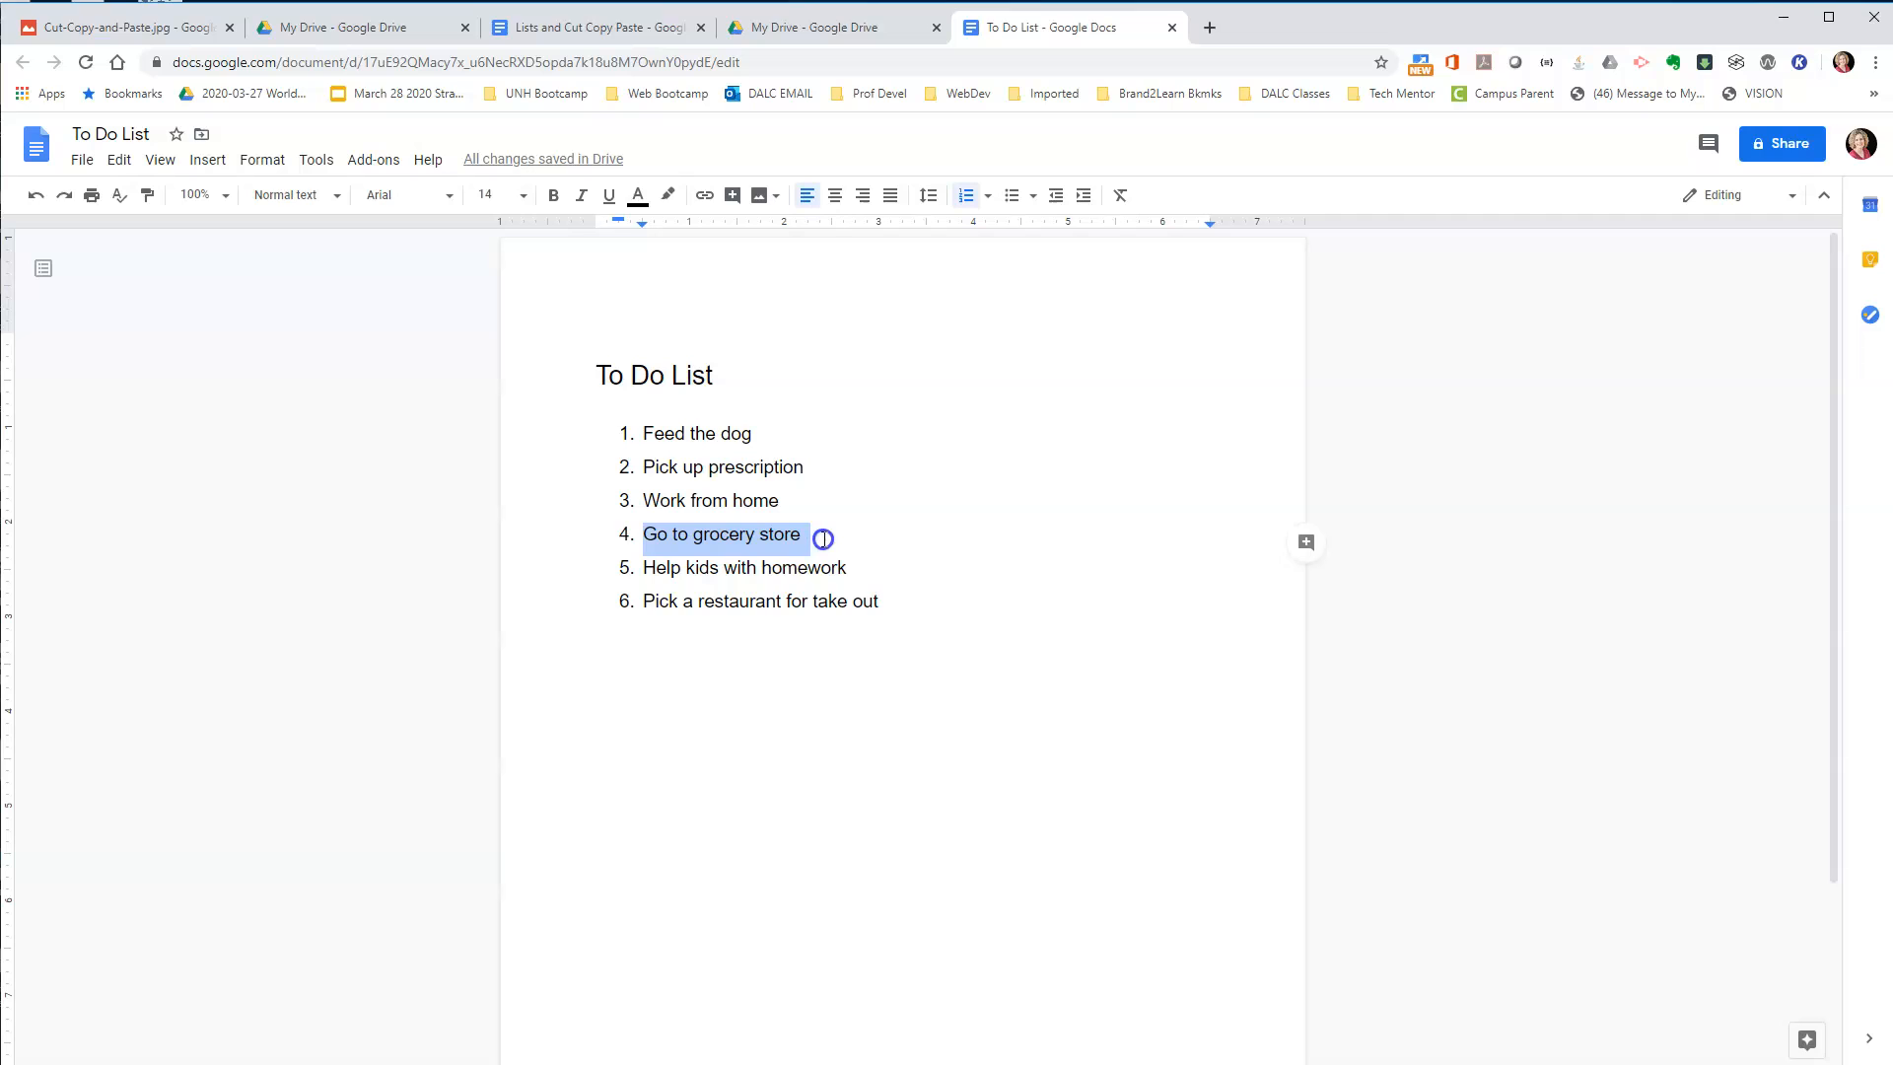
pyautogui.click(119, 160)
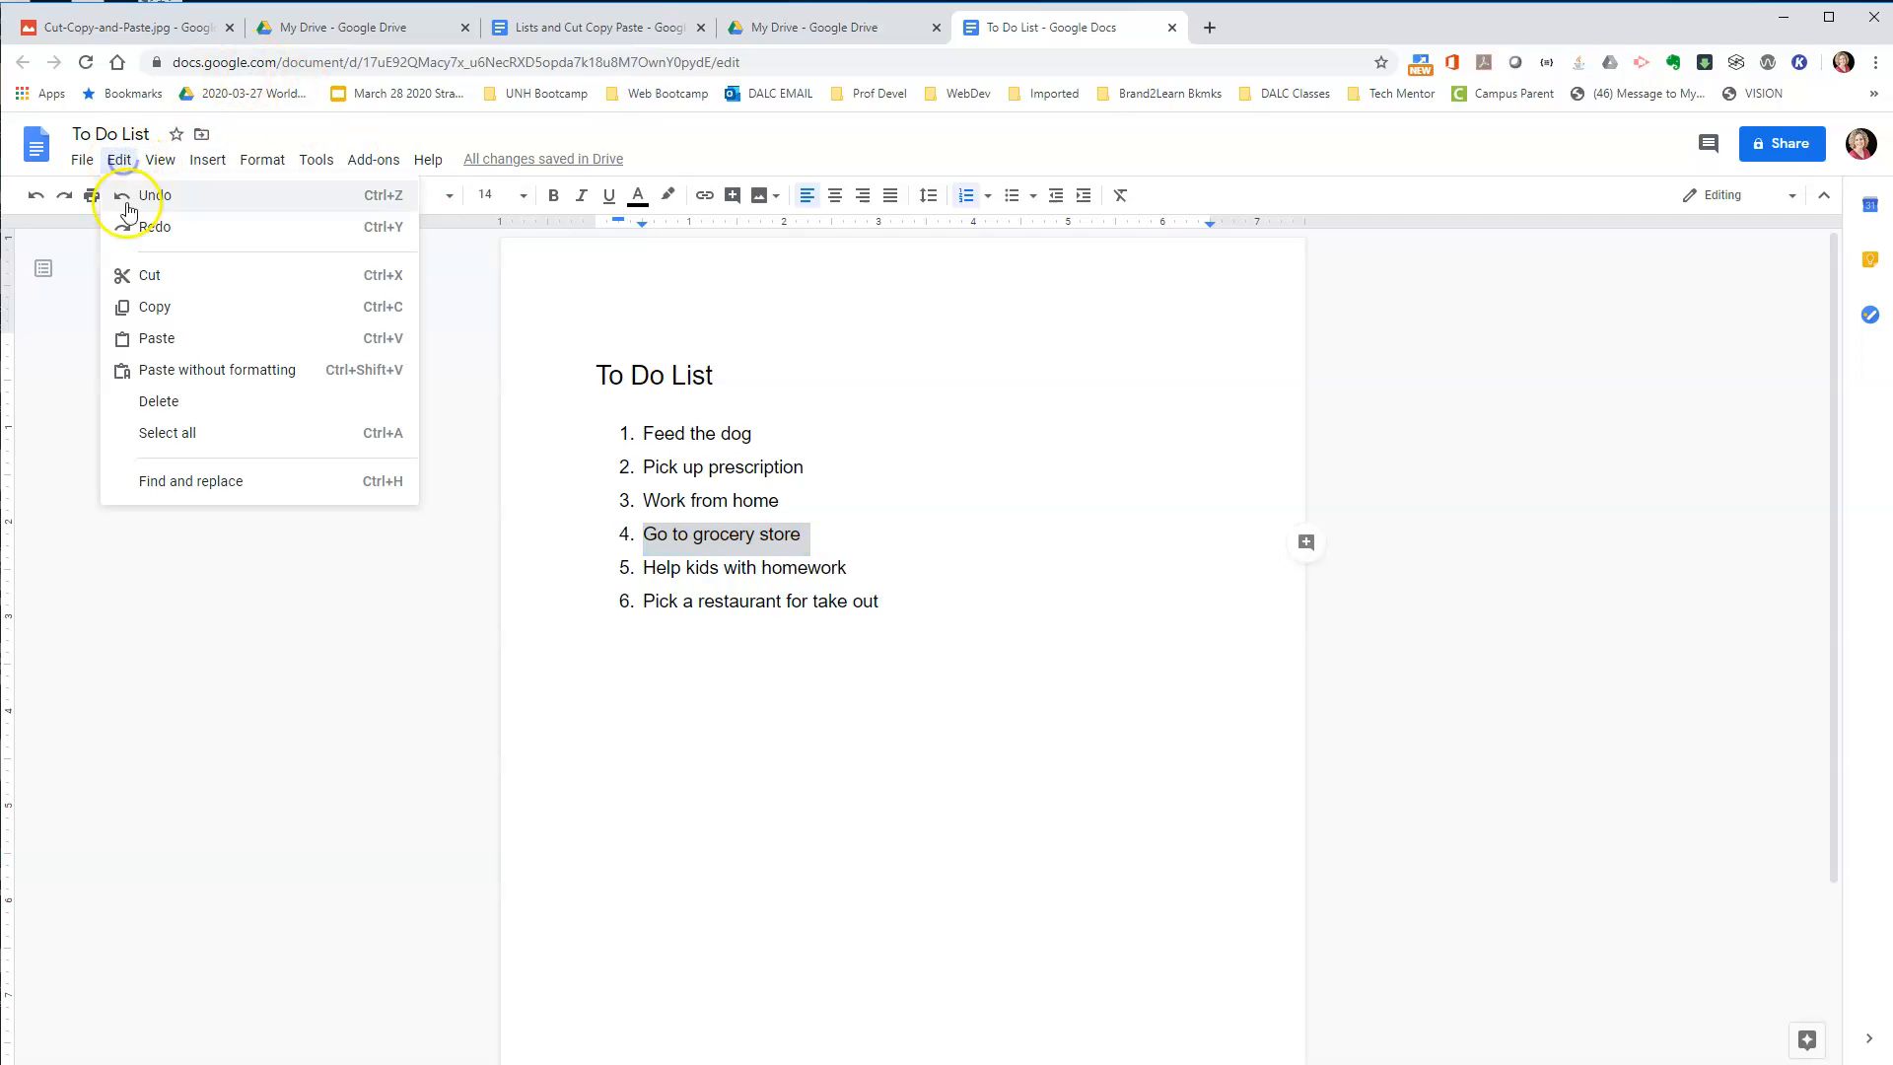
pyautogui.click(139, 276)
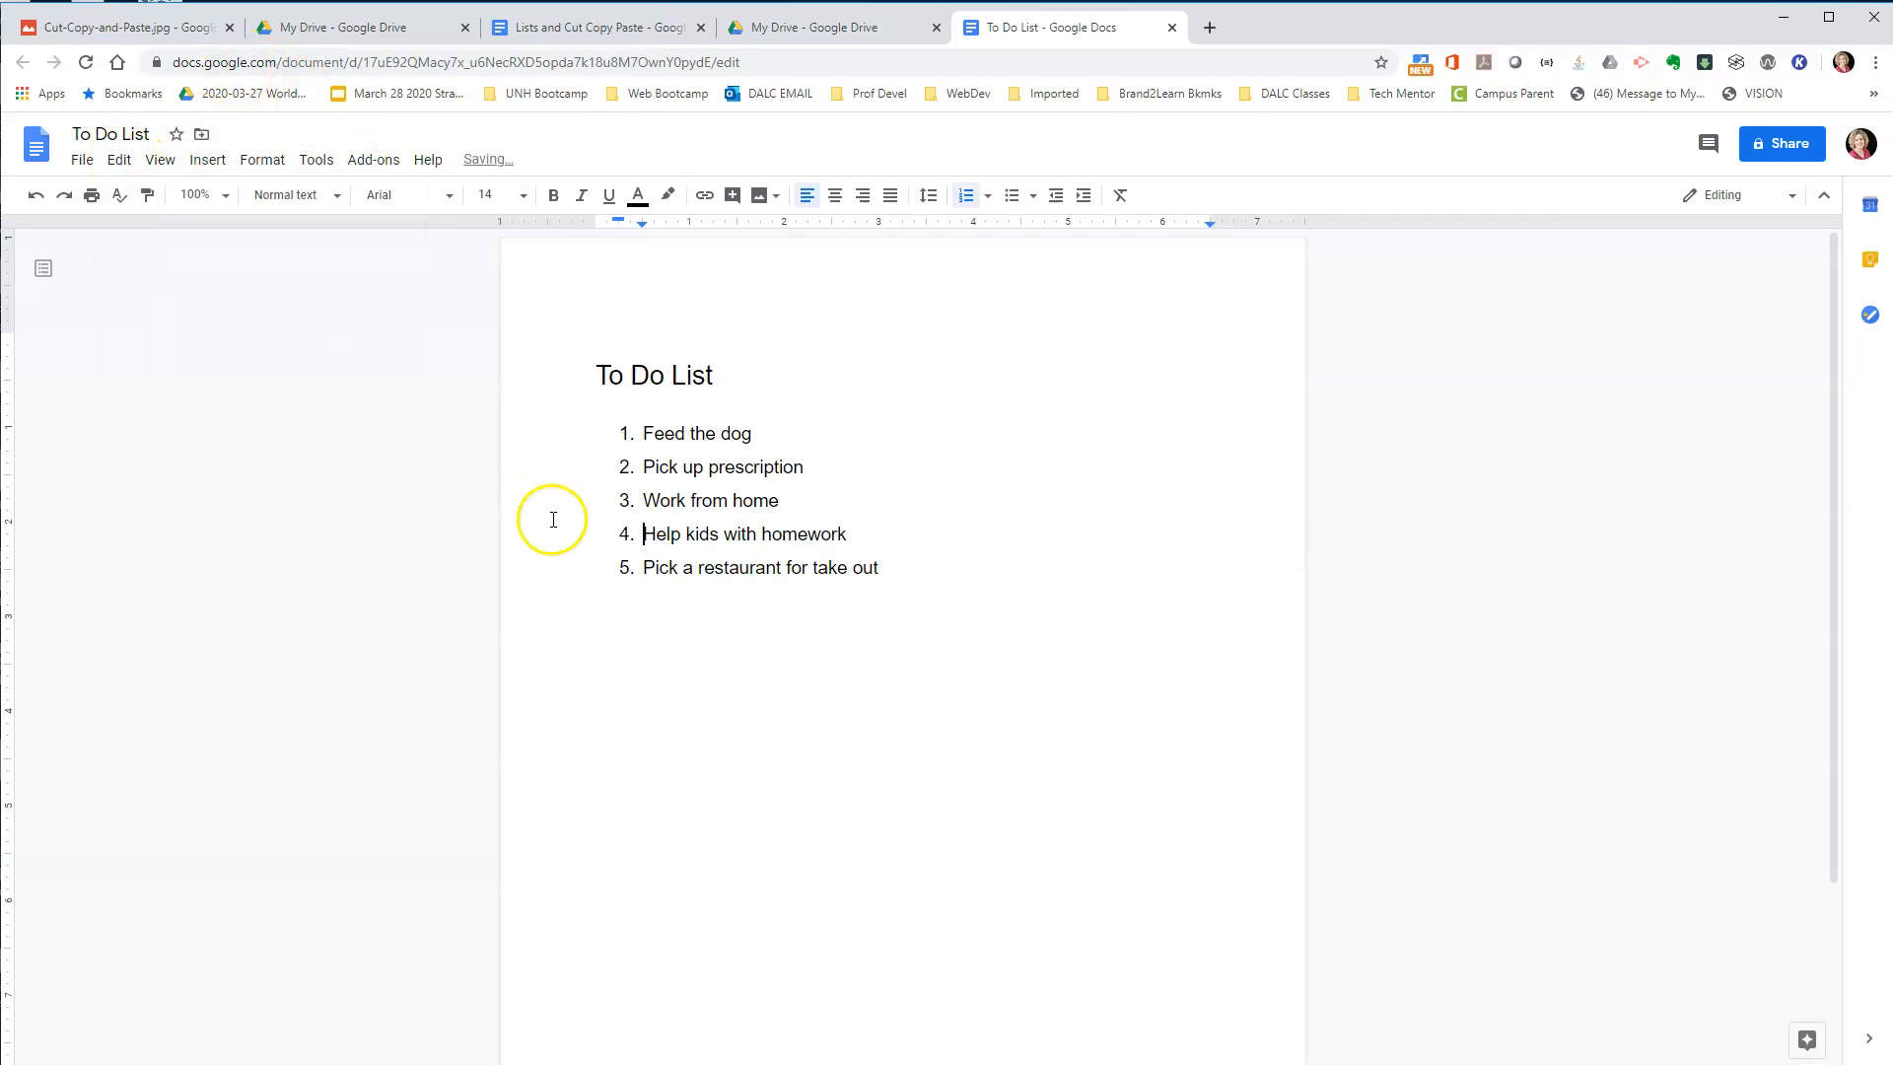
pyautogui.click(644, 501)
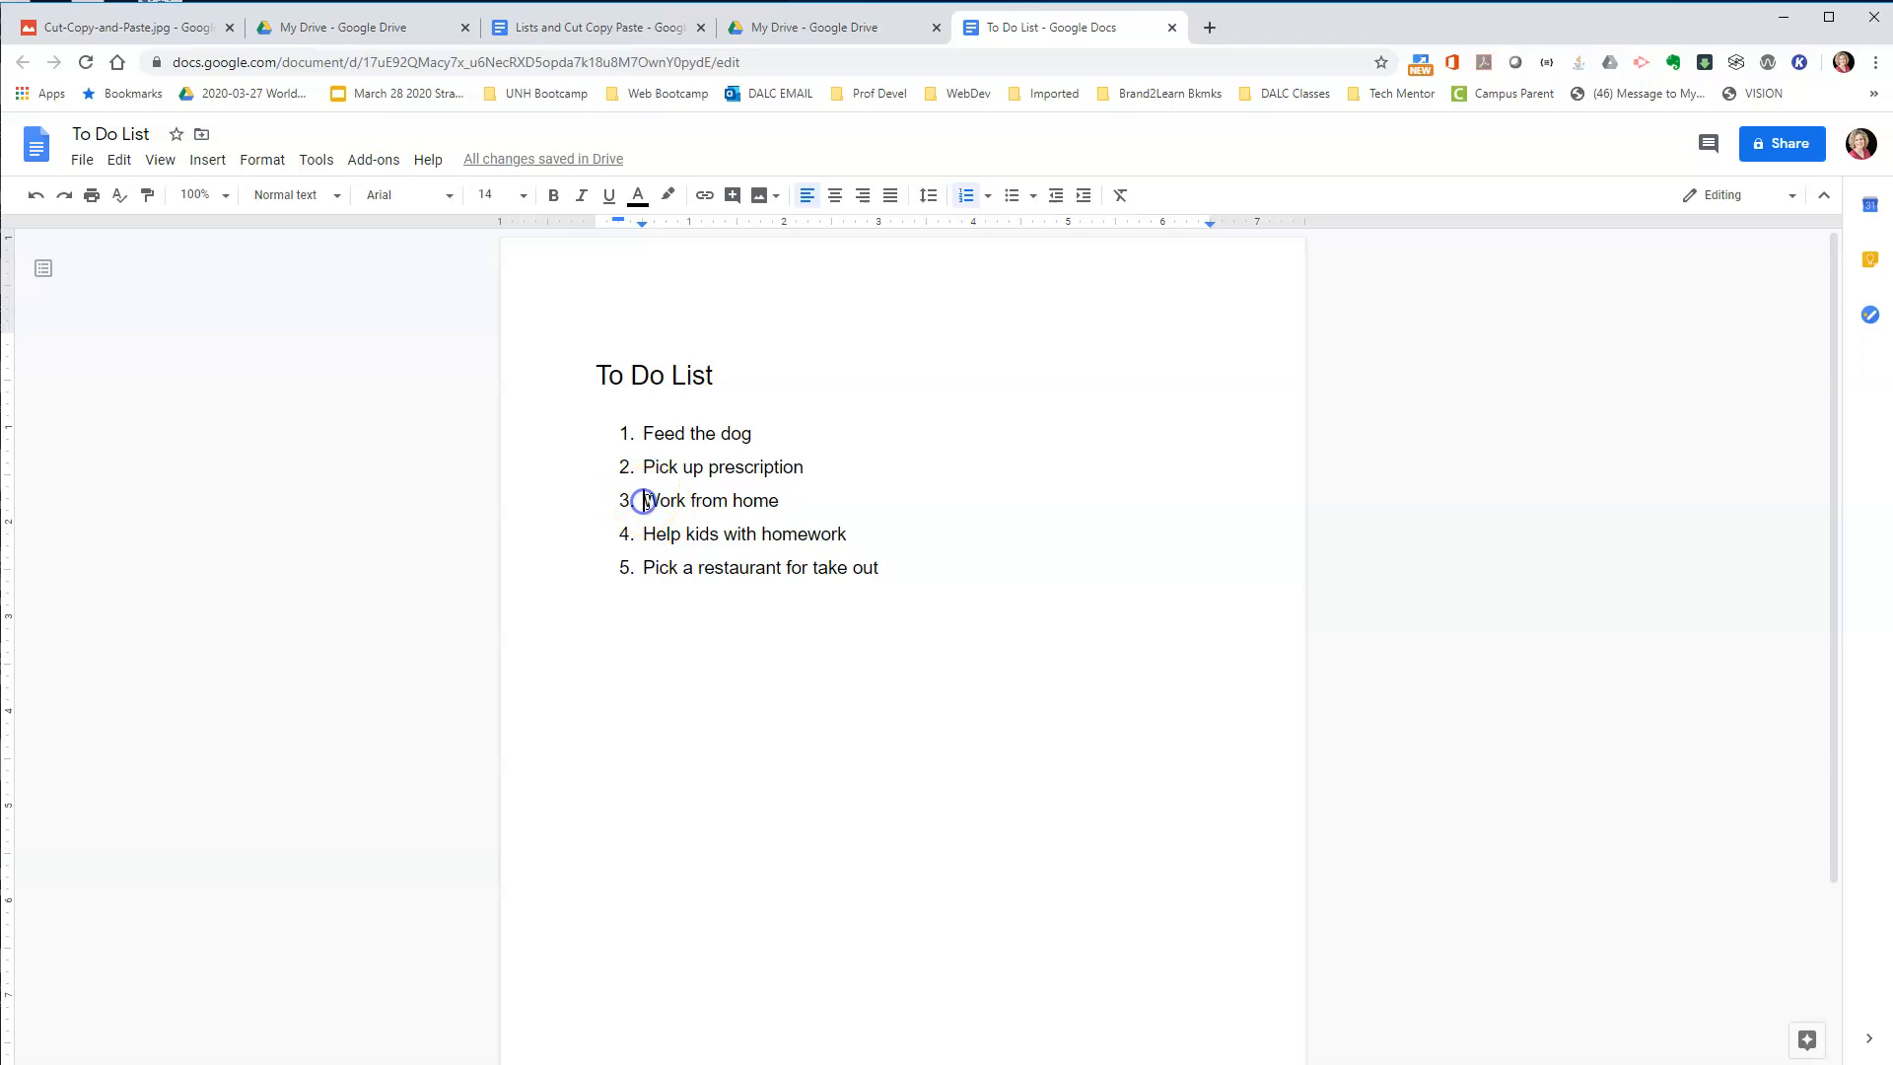
pyautogui.click(643, 501)
pyautogui.click(115, 164)
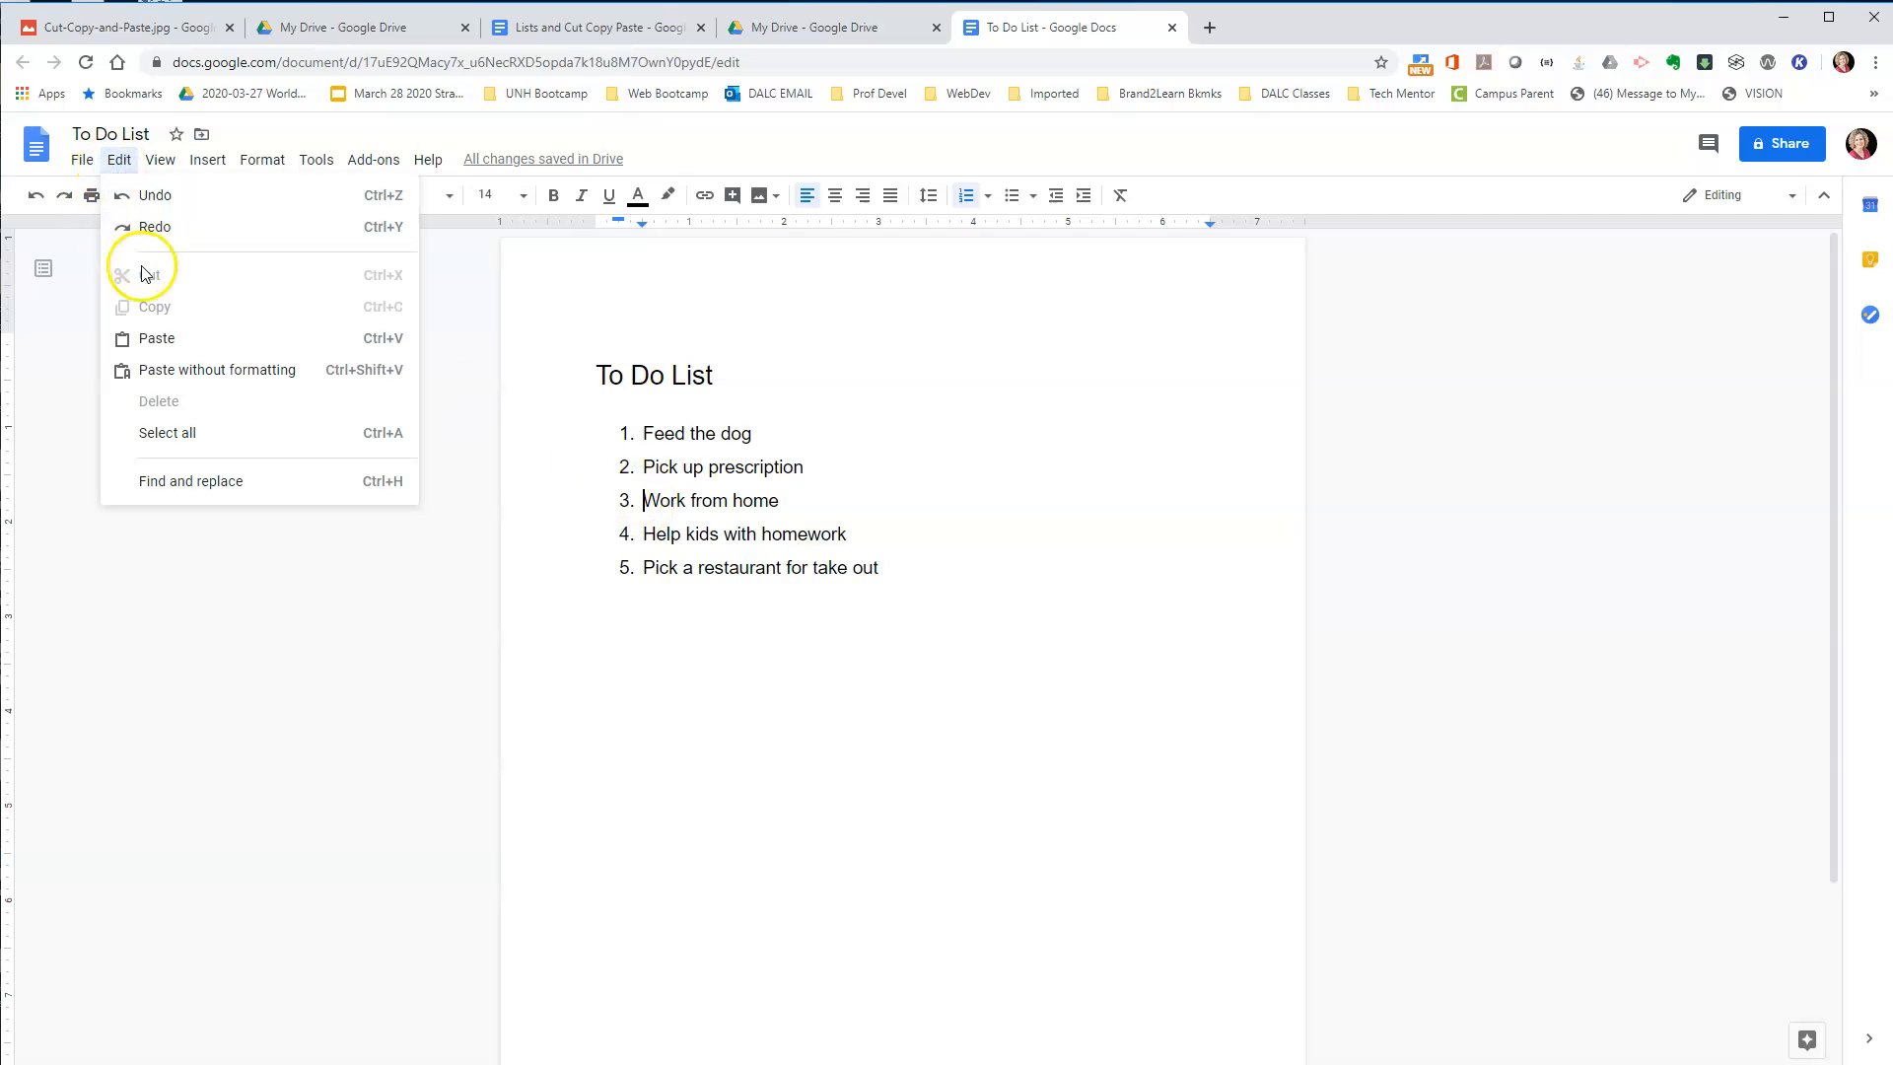
pyautogui.click(145, 338)
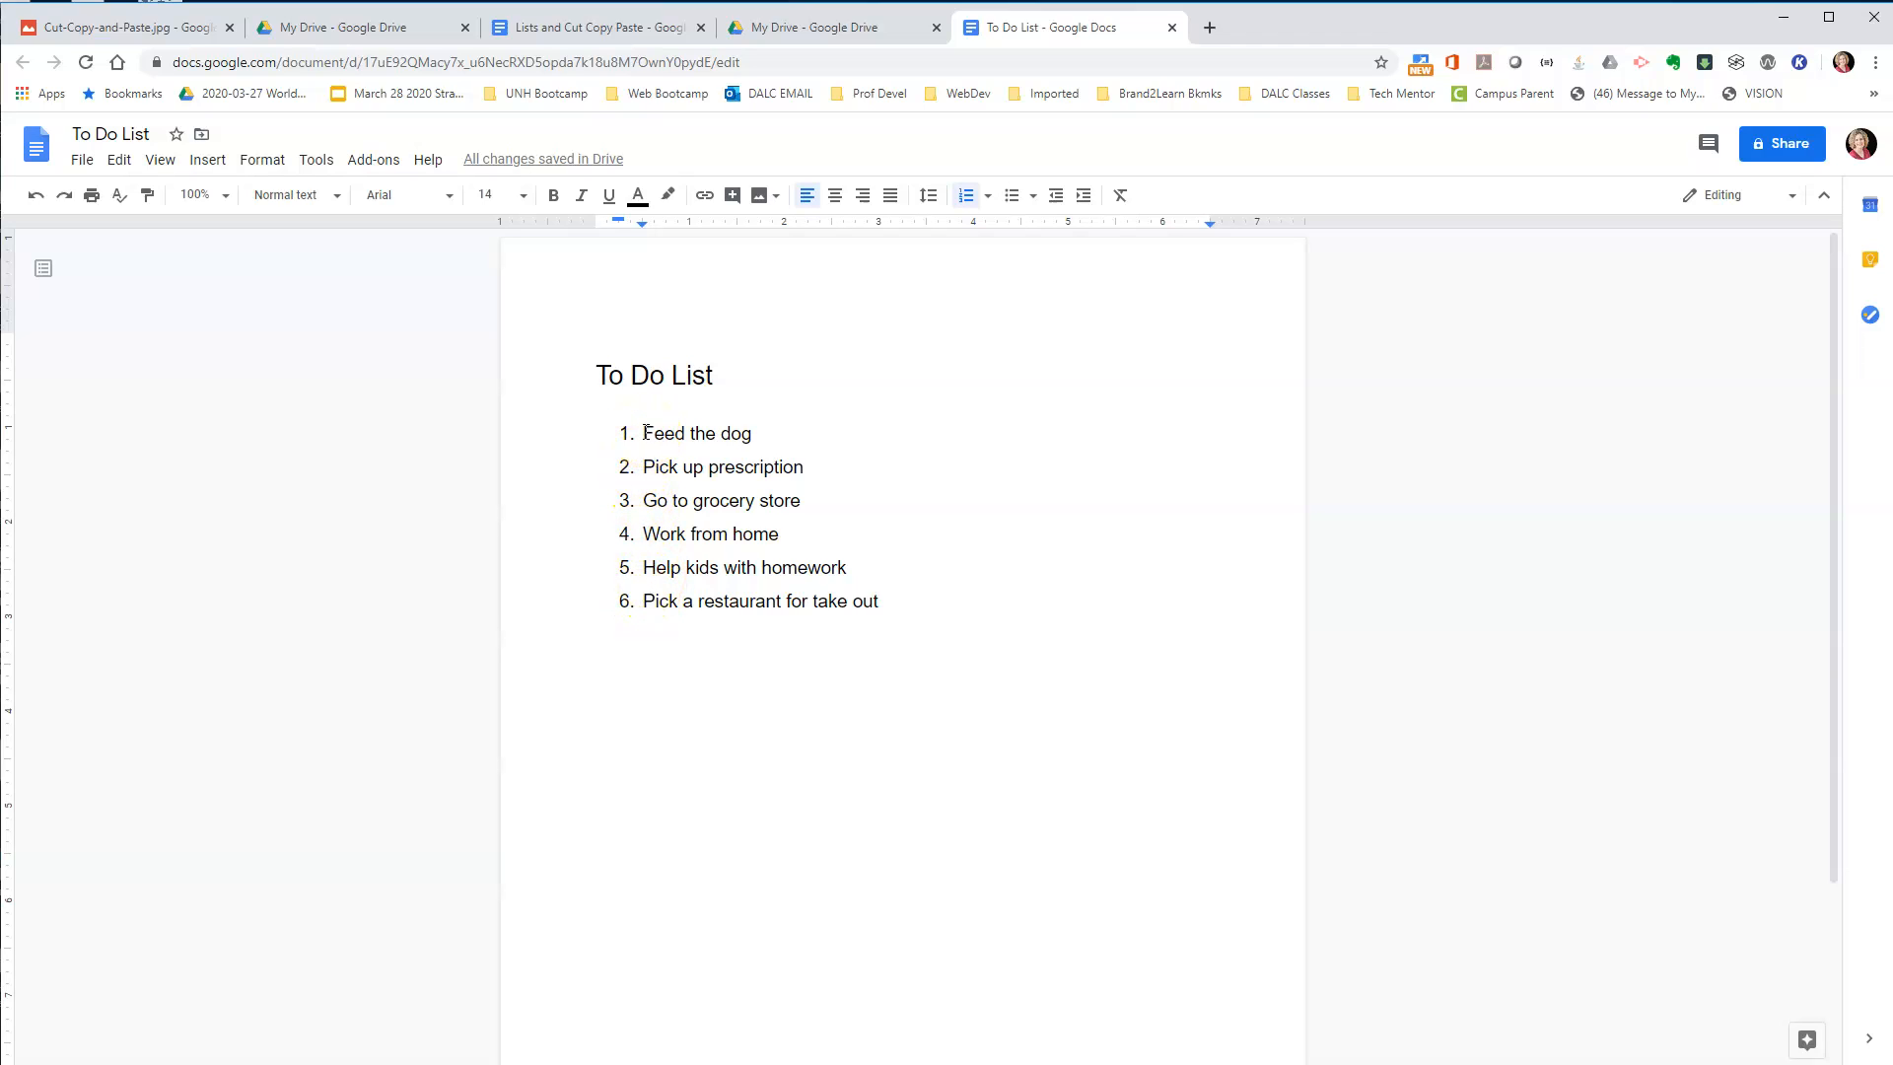
# Copy "Feed the dog" into a new item at the end of the list and remove the empty item below it.
pyautogui.moveTo(644, 433); pyautogui.dragTo(796, 436)
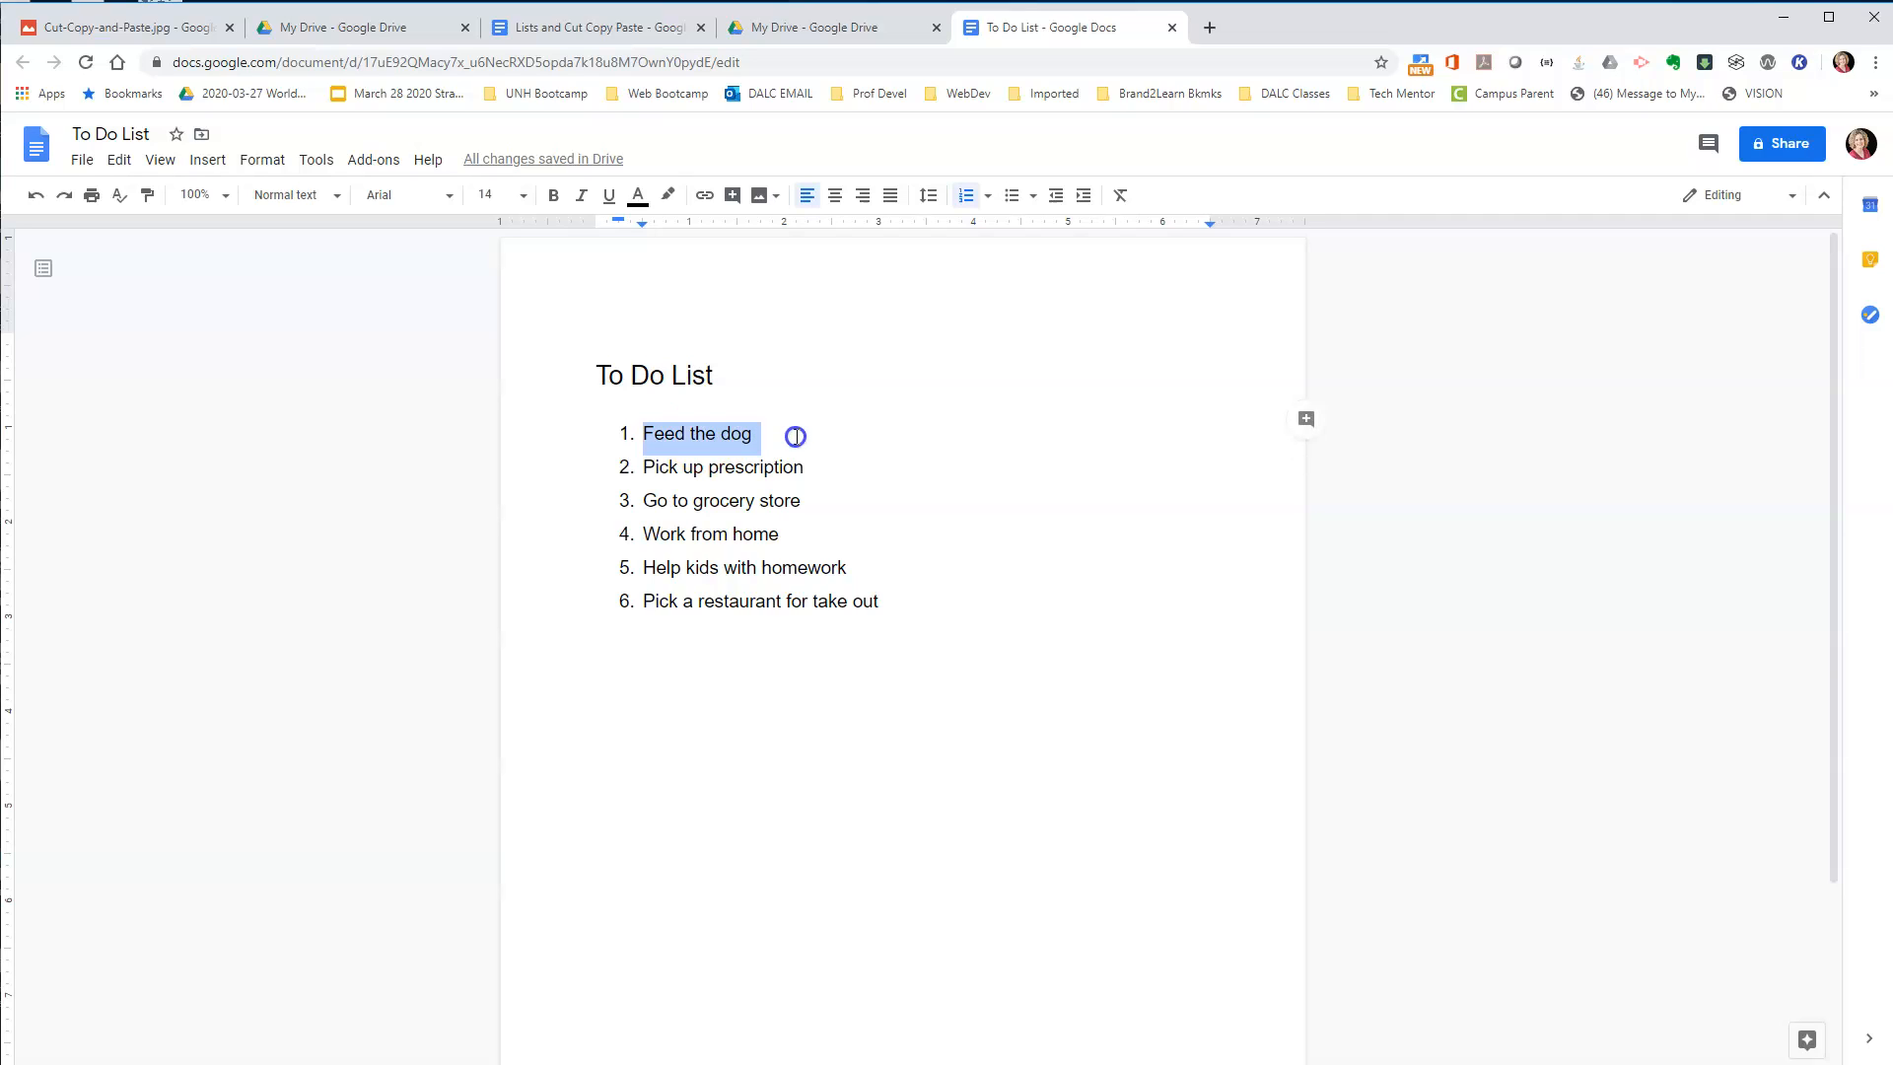
pyautogui.click(119, 160)
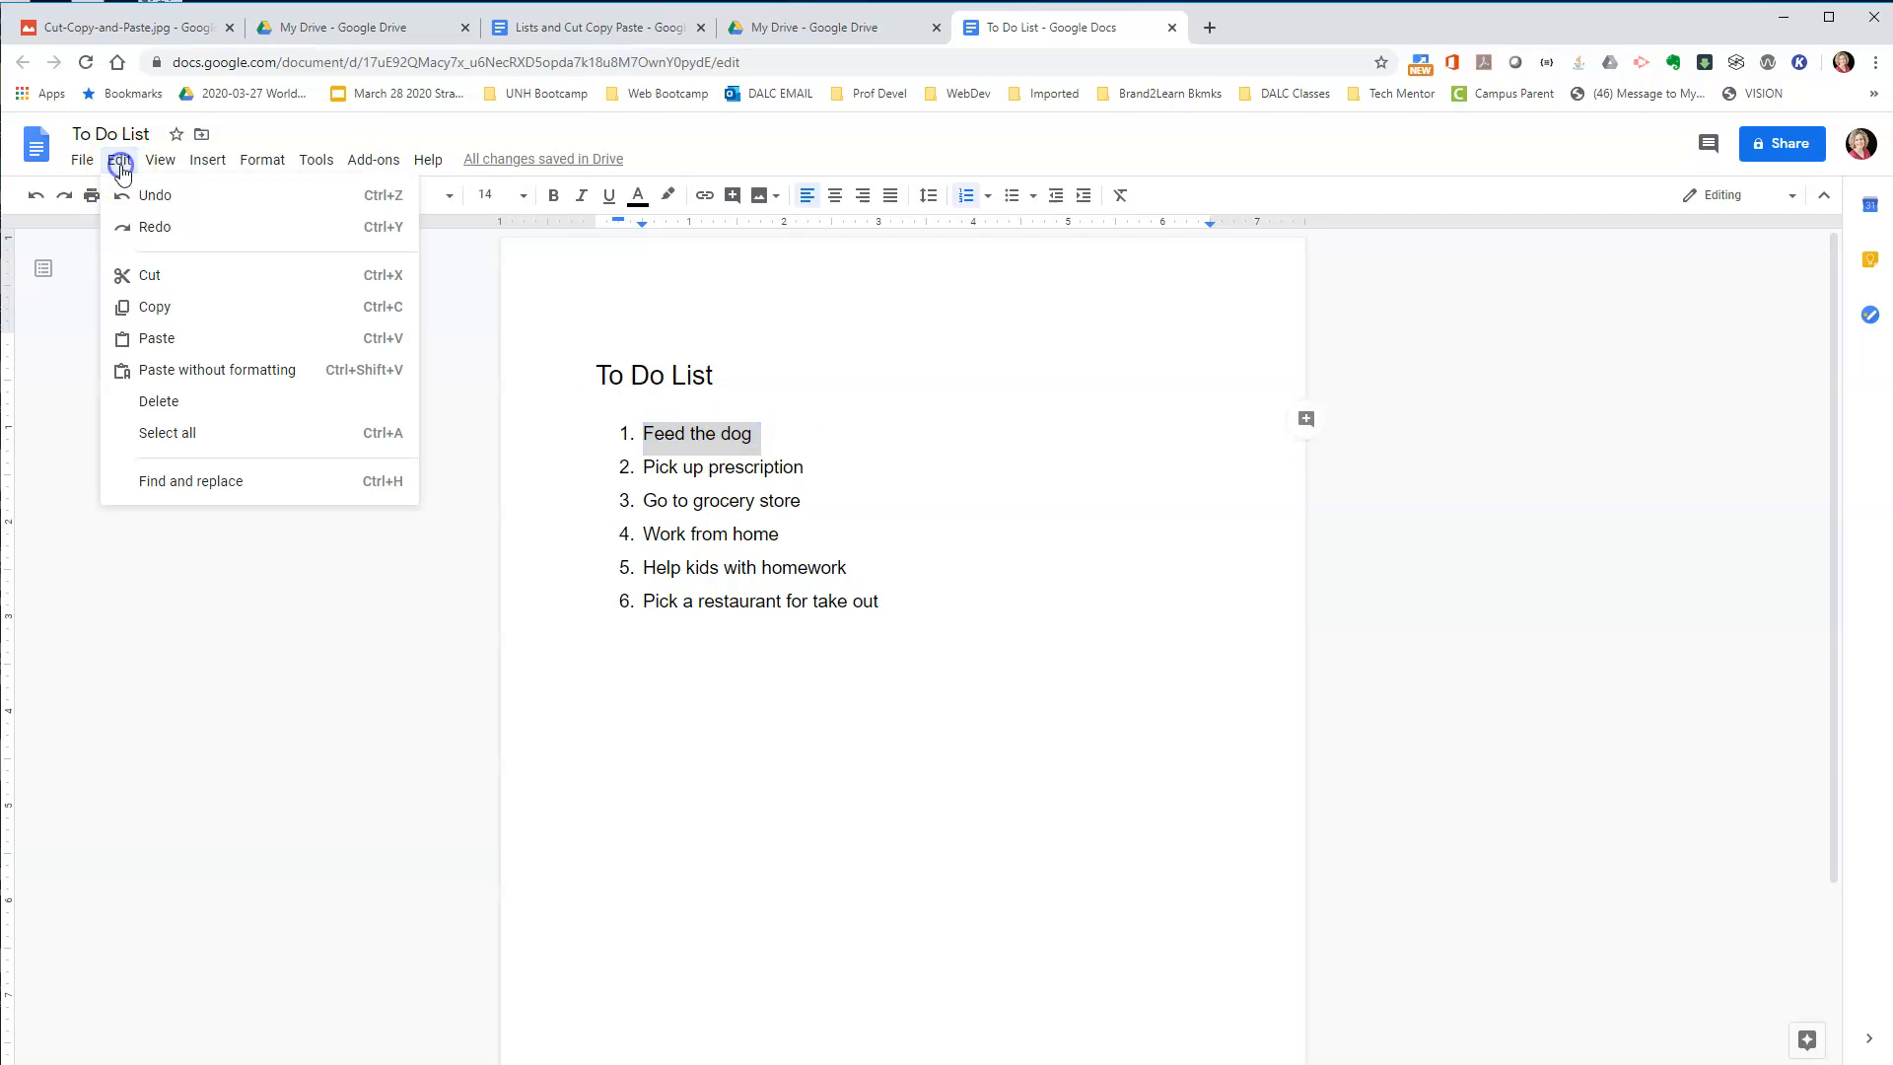
pyautogui.click(183, 308)
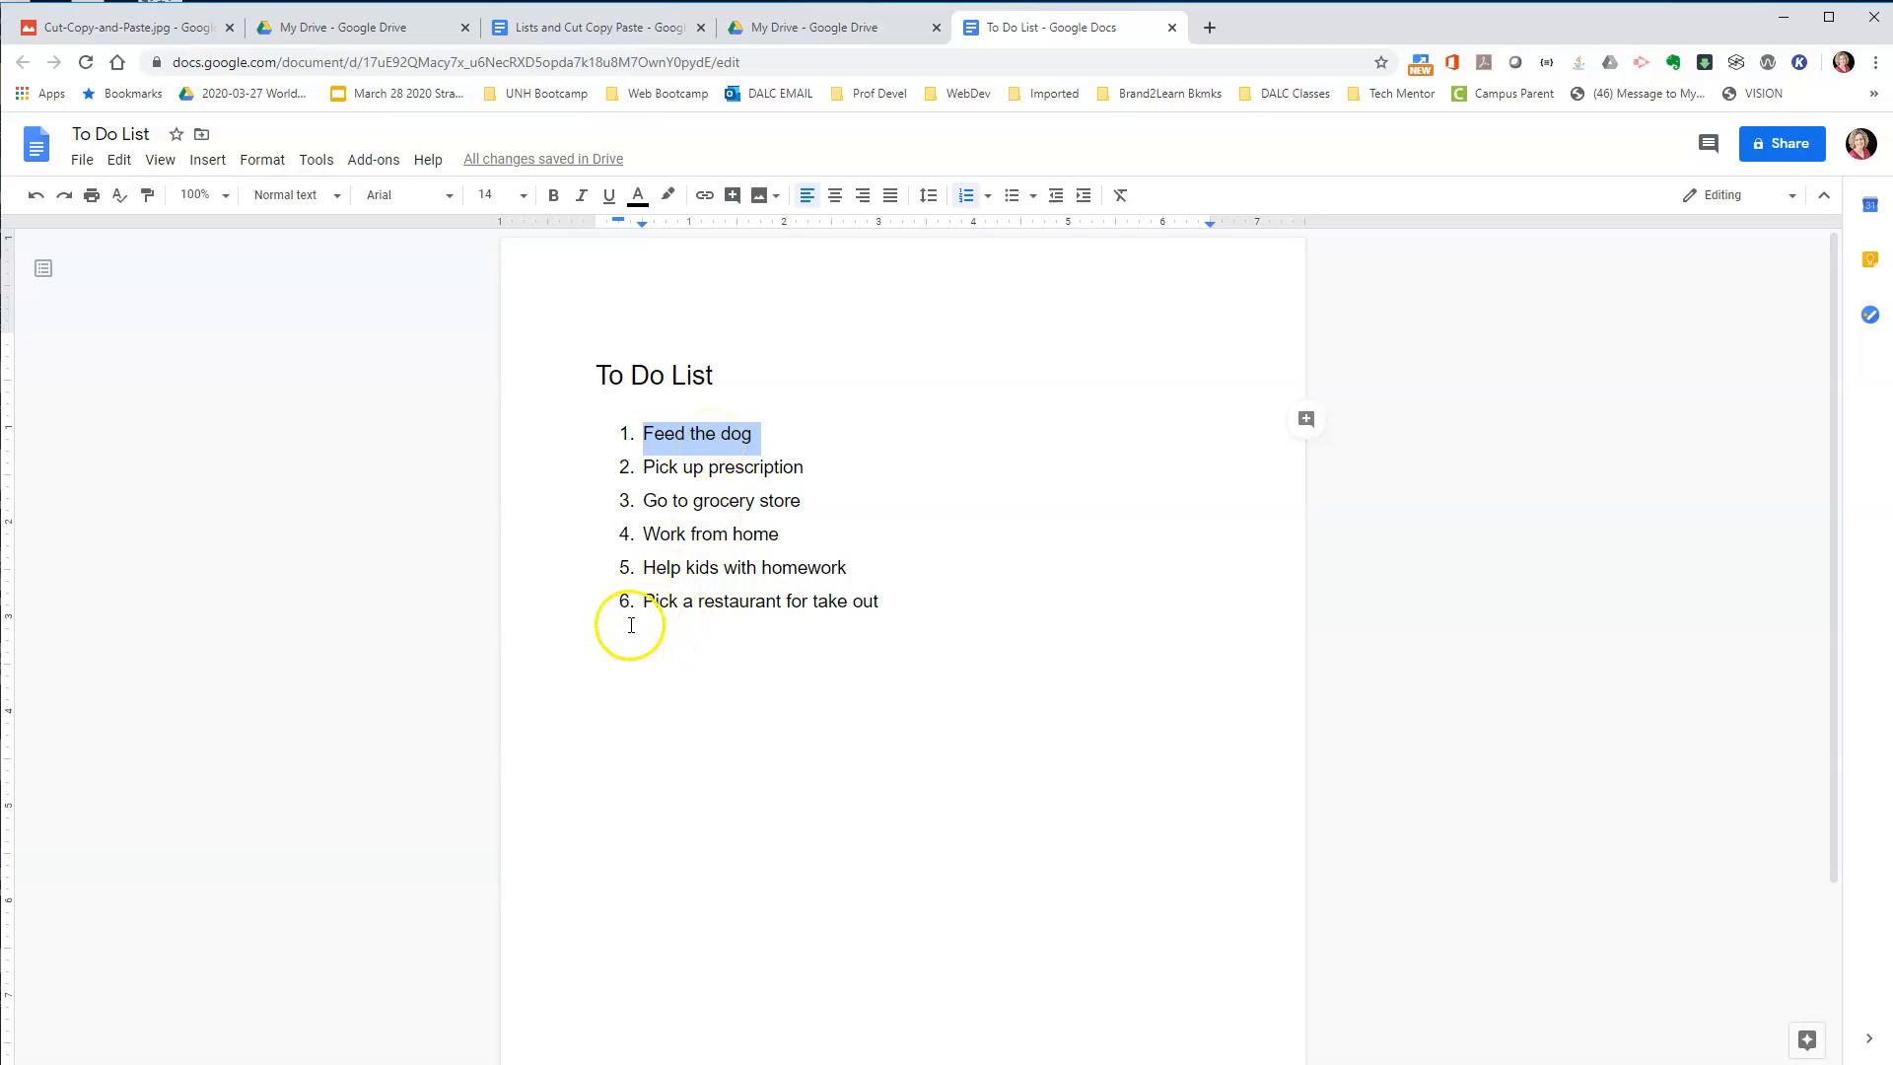
pyautogui.click(909, 599)
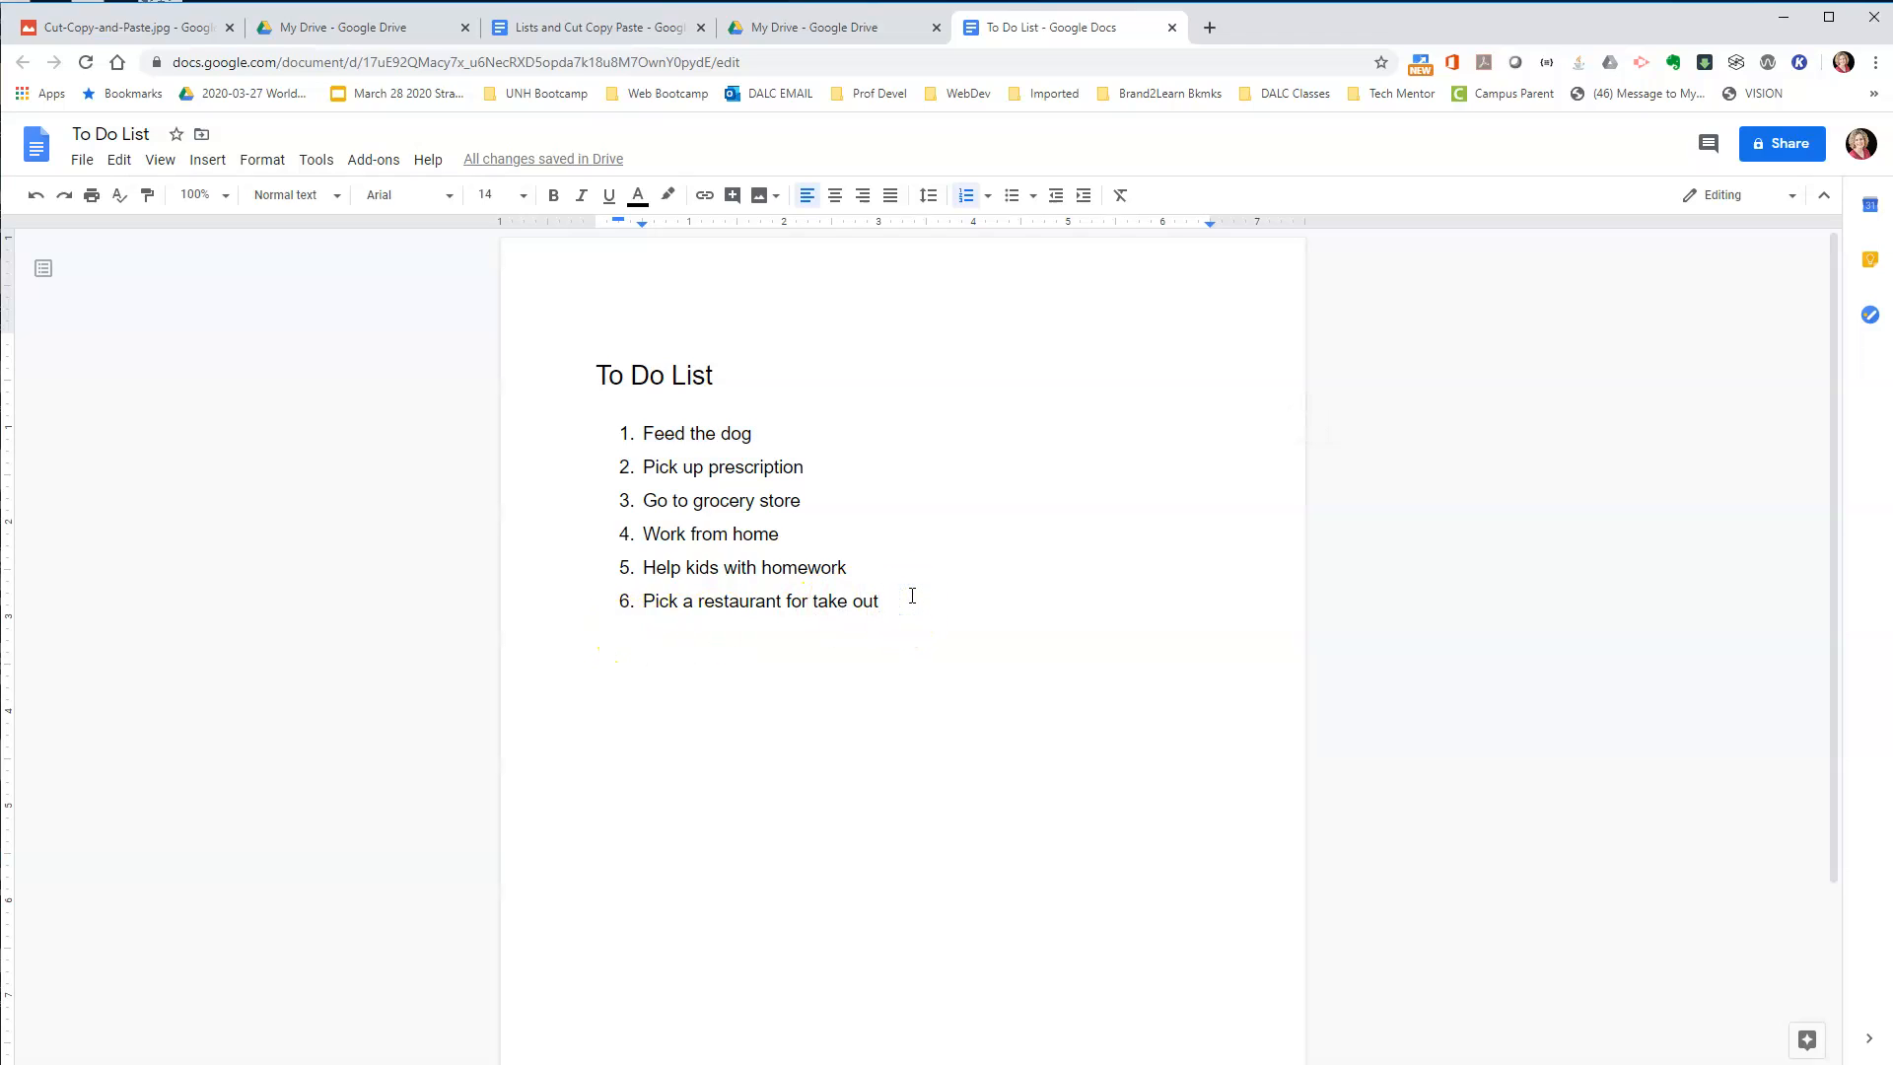
pyautogui.press('Return')
pyautogui.click(120, 161)
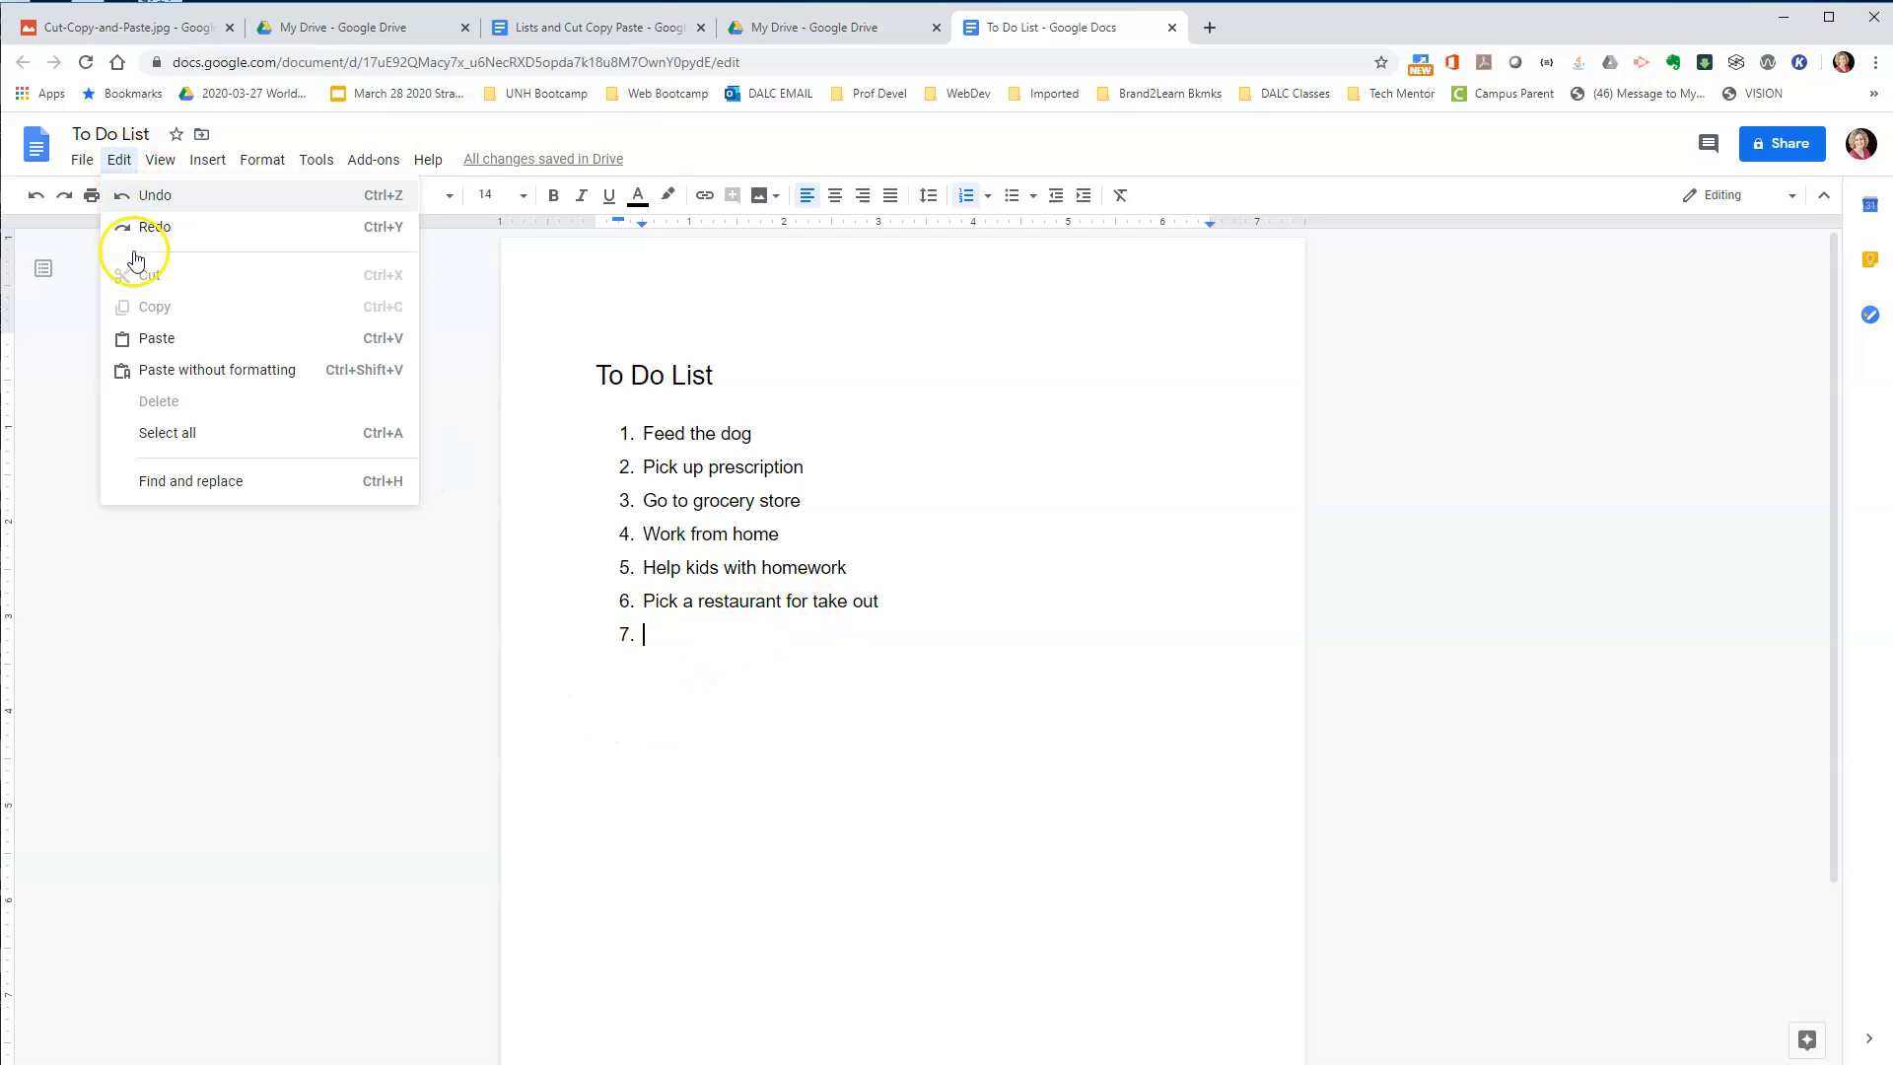
pyautogui.click(170, 345)
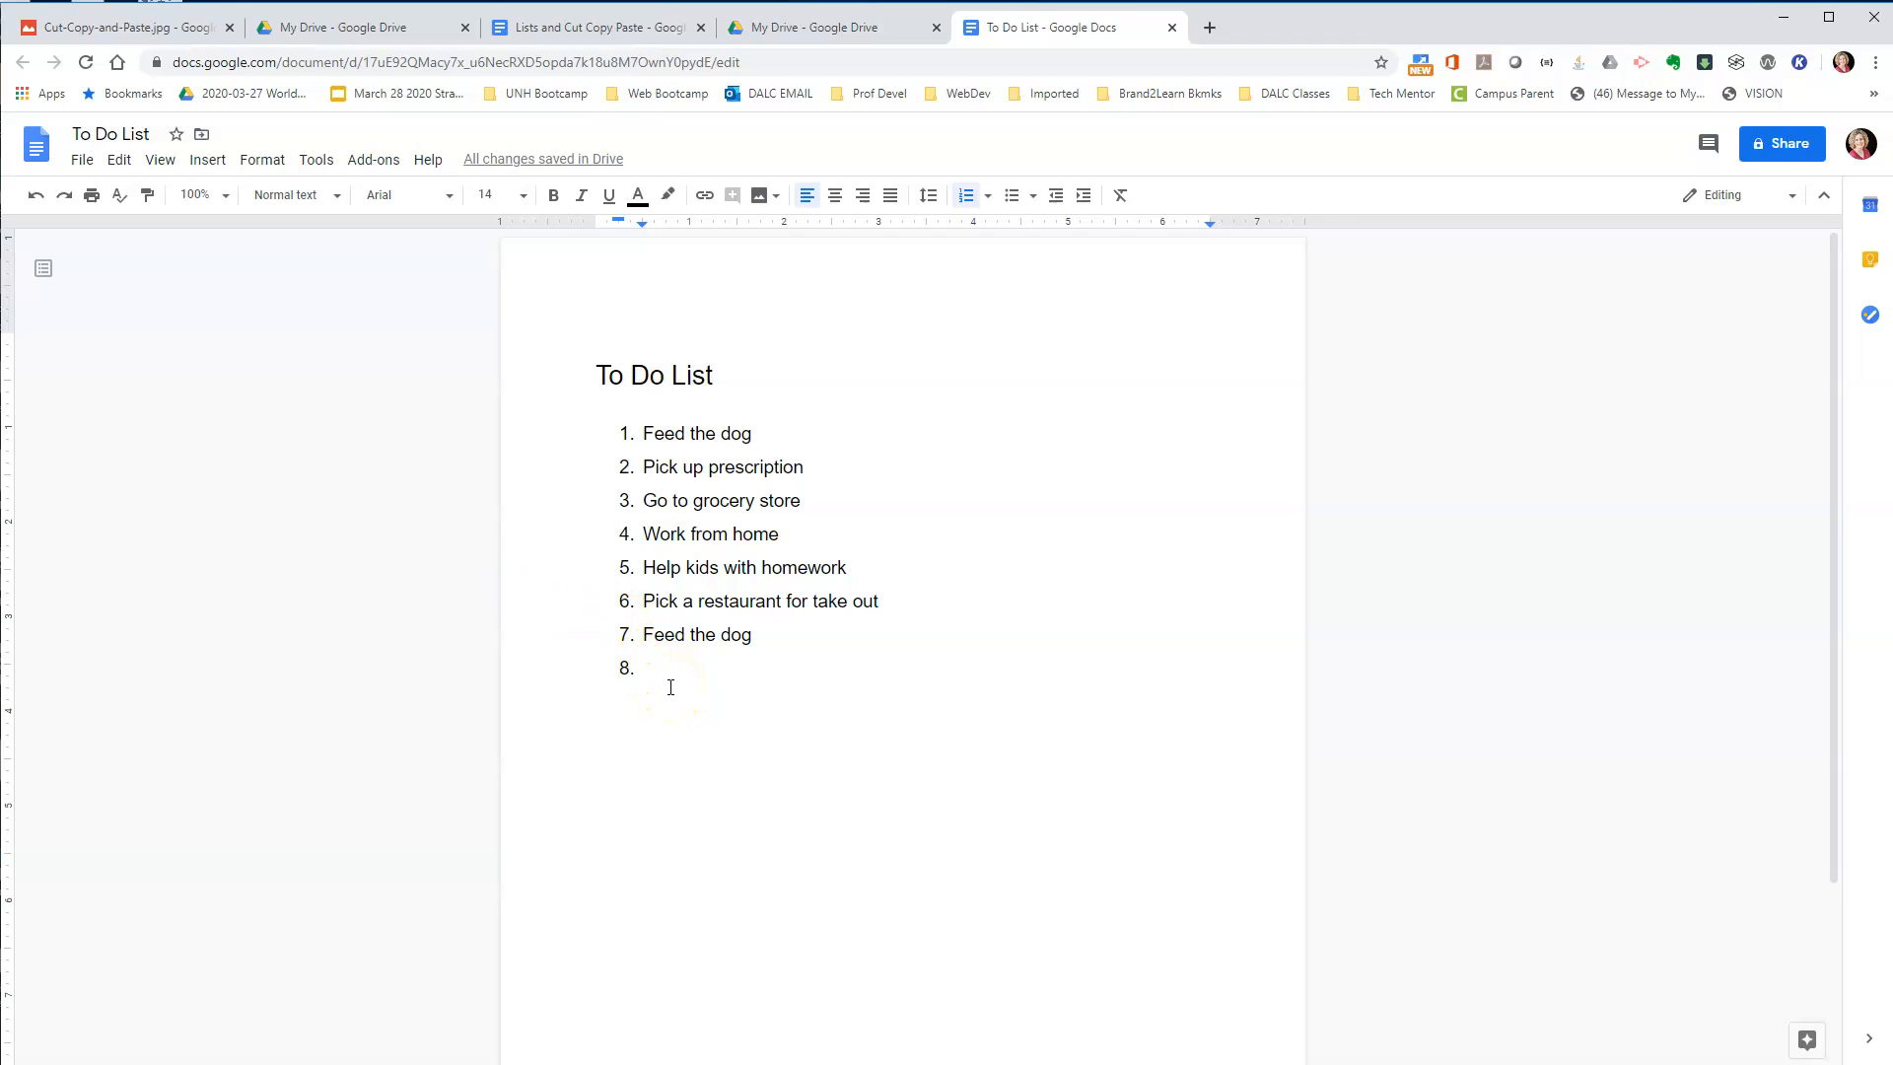
pyautogui.press('BackSpace')
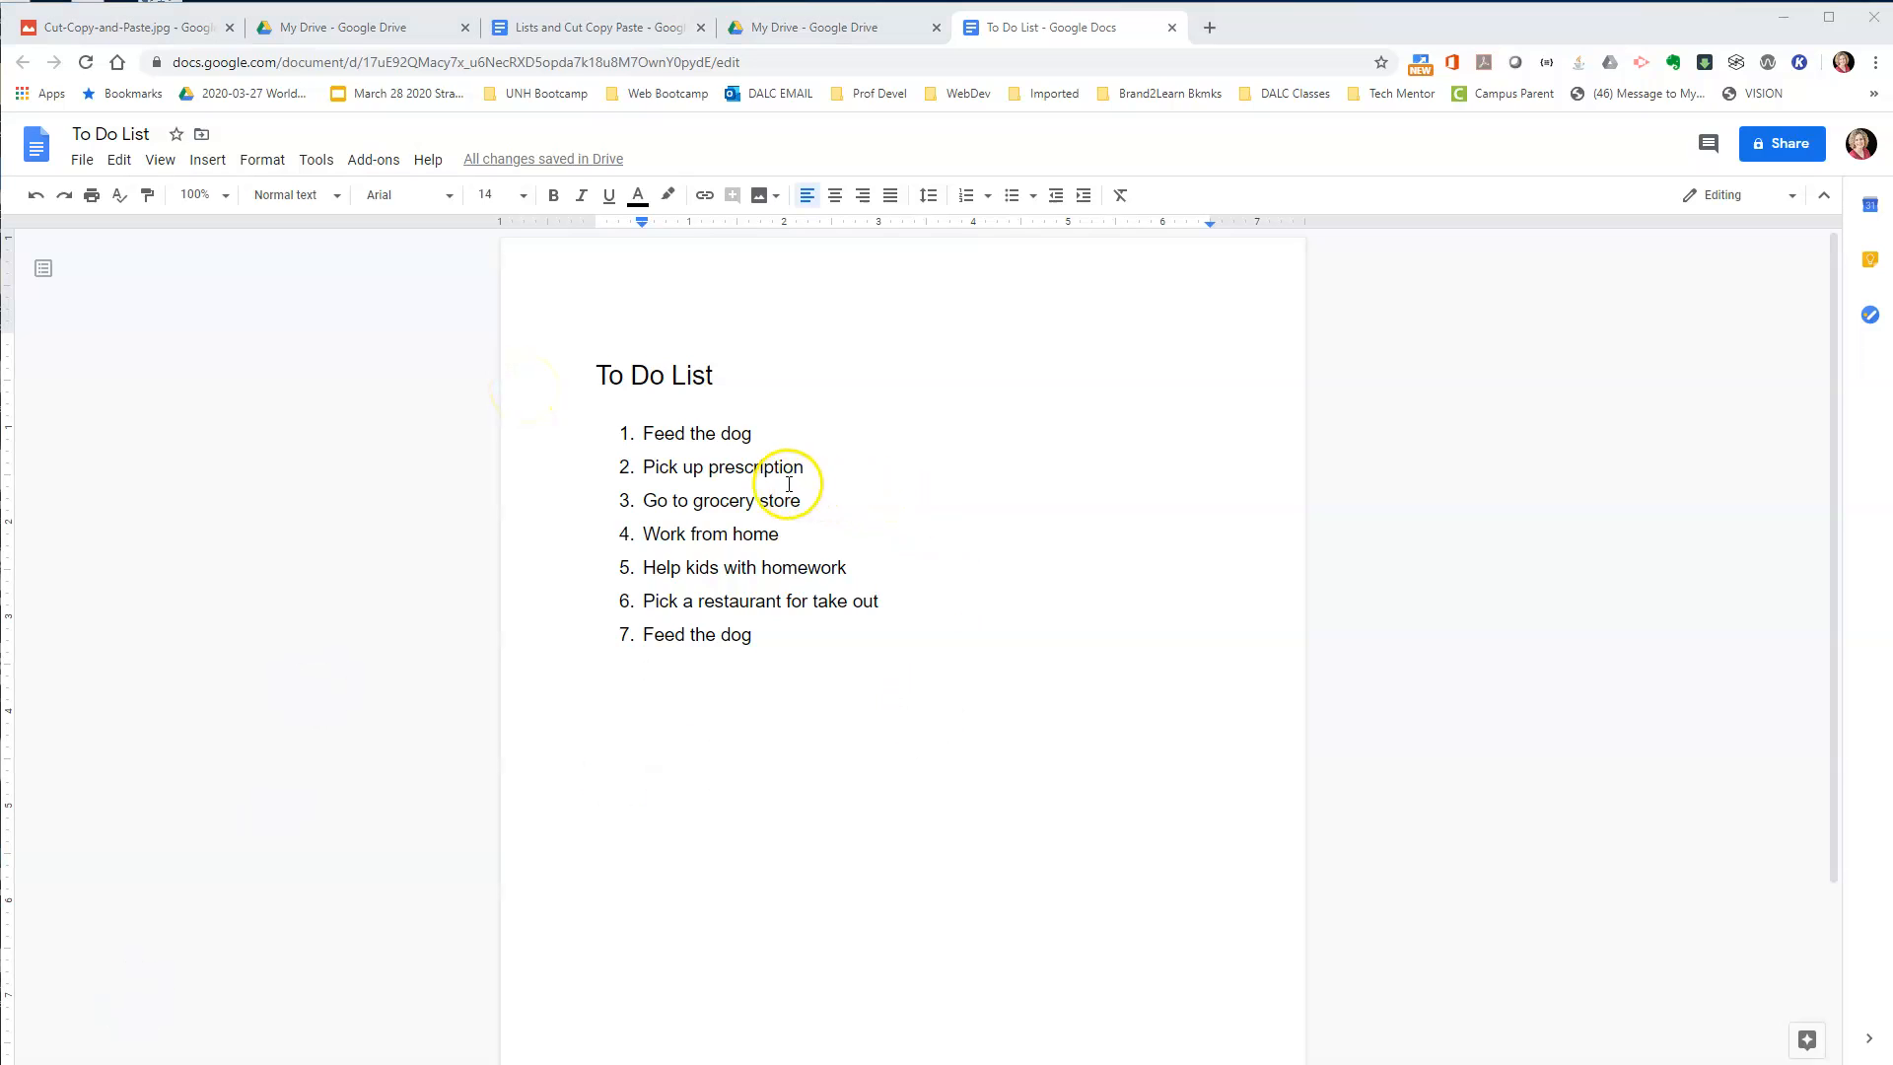
# Copy the first "Feed the dog" item and paste it before "Pick a restaurant for take out".
pyautogui.moveTo(640, 433); pyautogui.dragTo(788, 430)
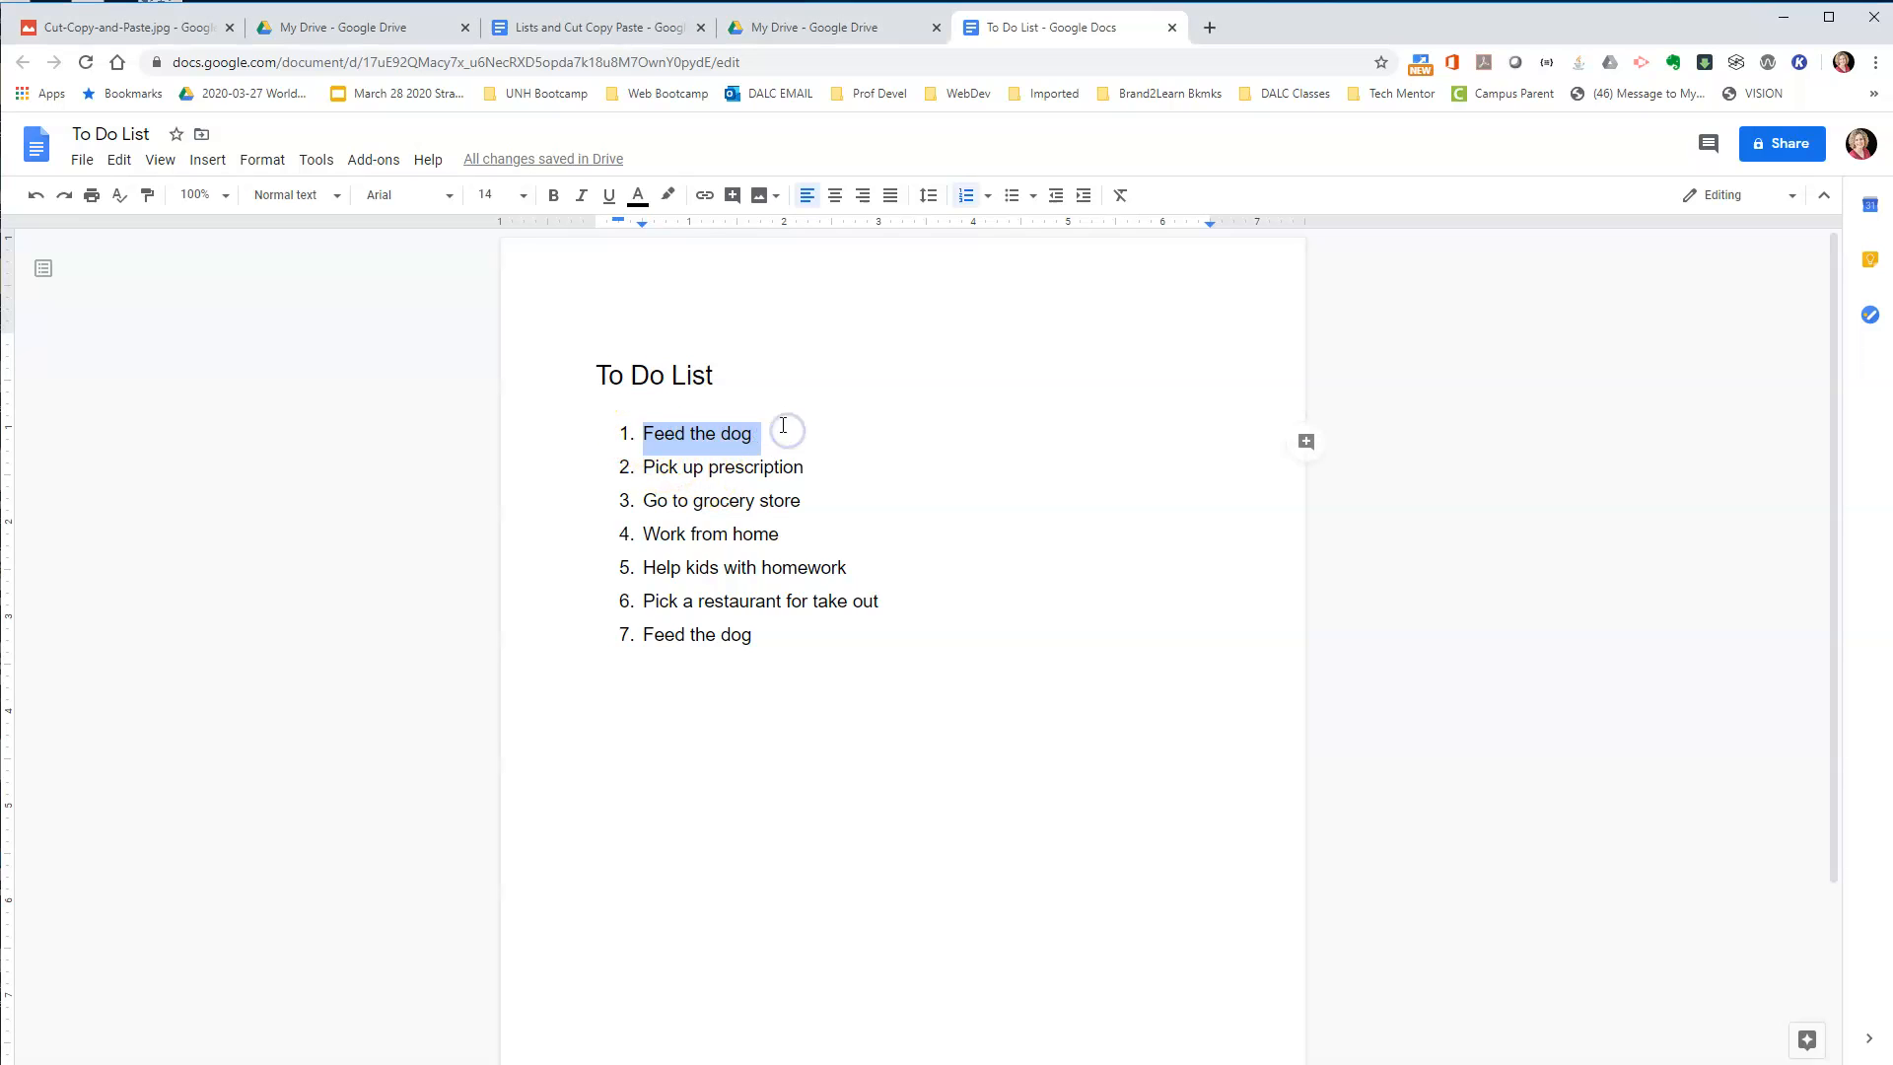
pyautogui.click(118, 159)
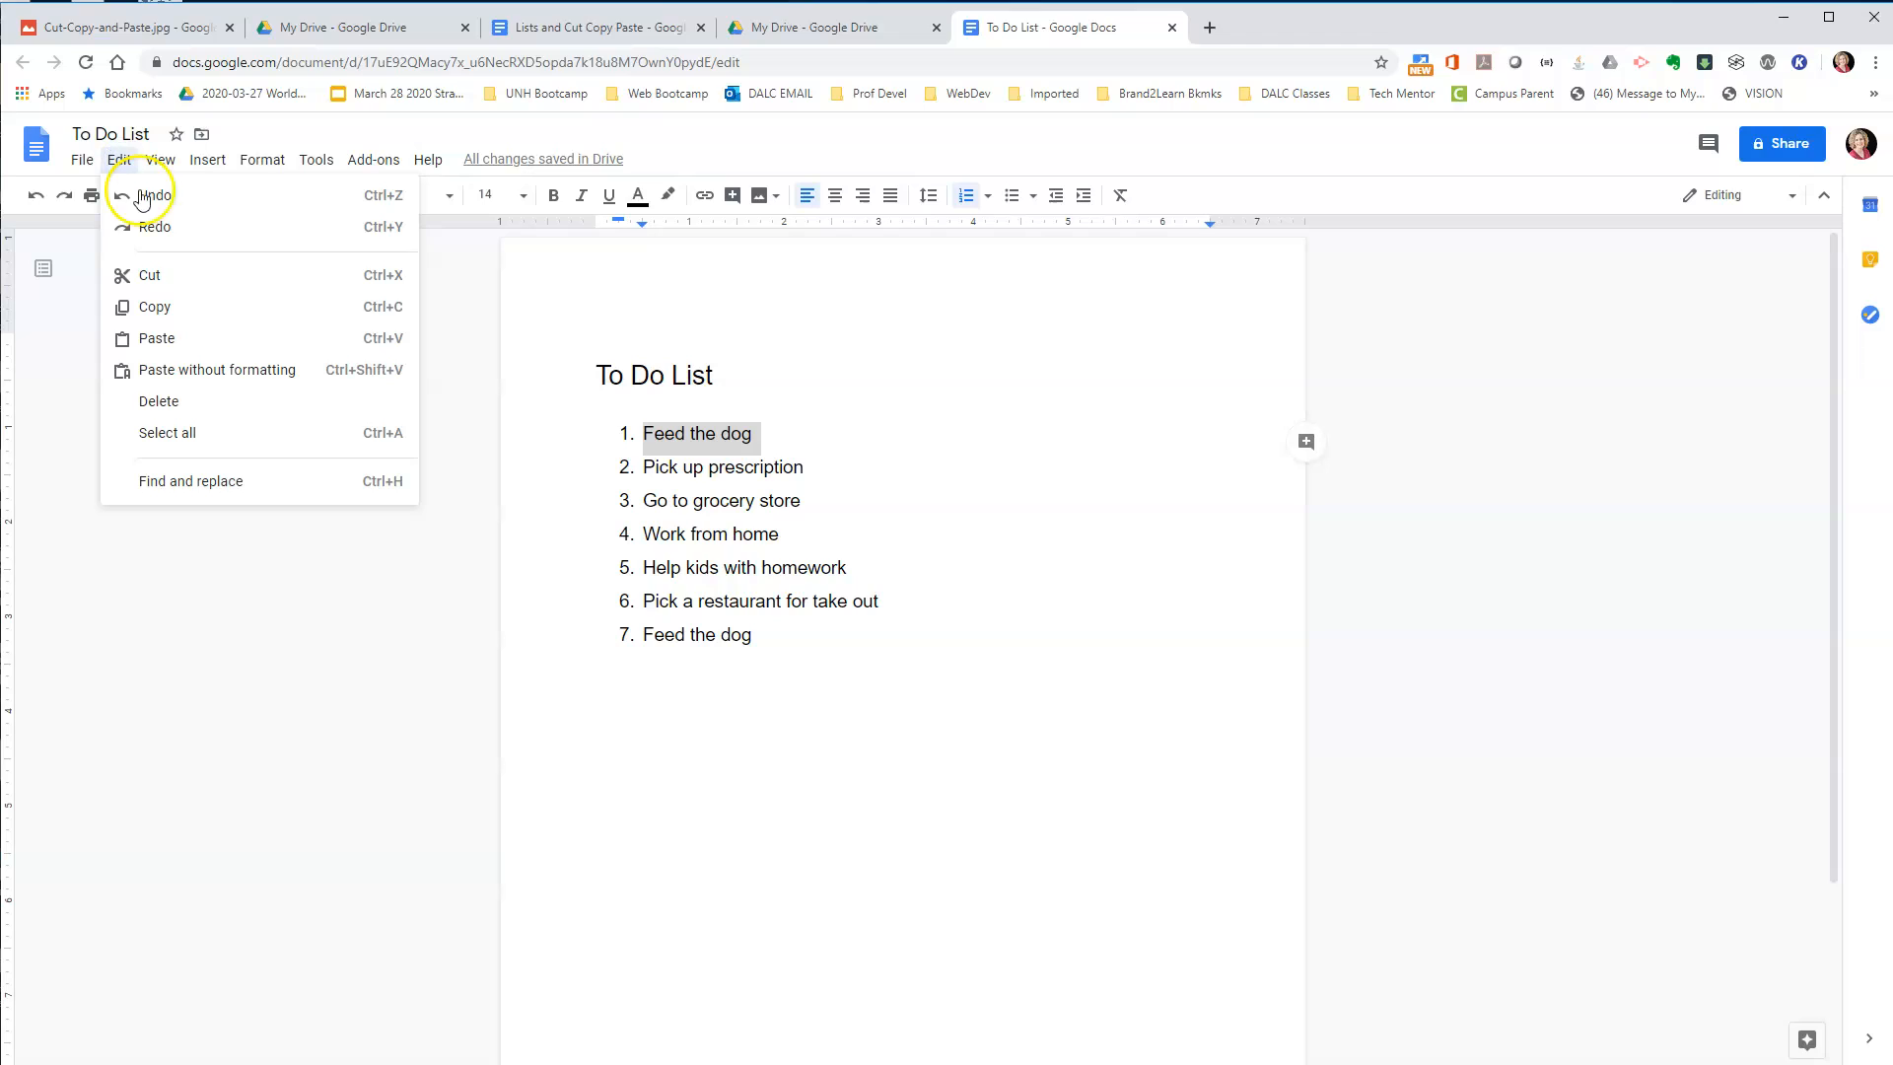
pyautogui.click(175, 308)
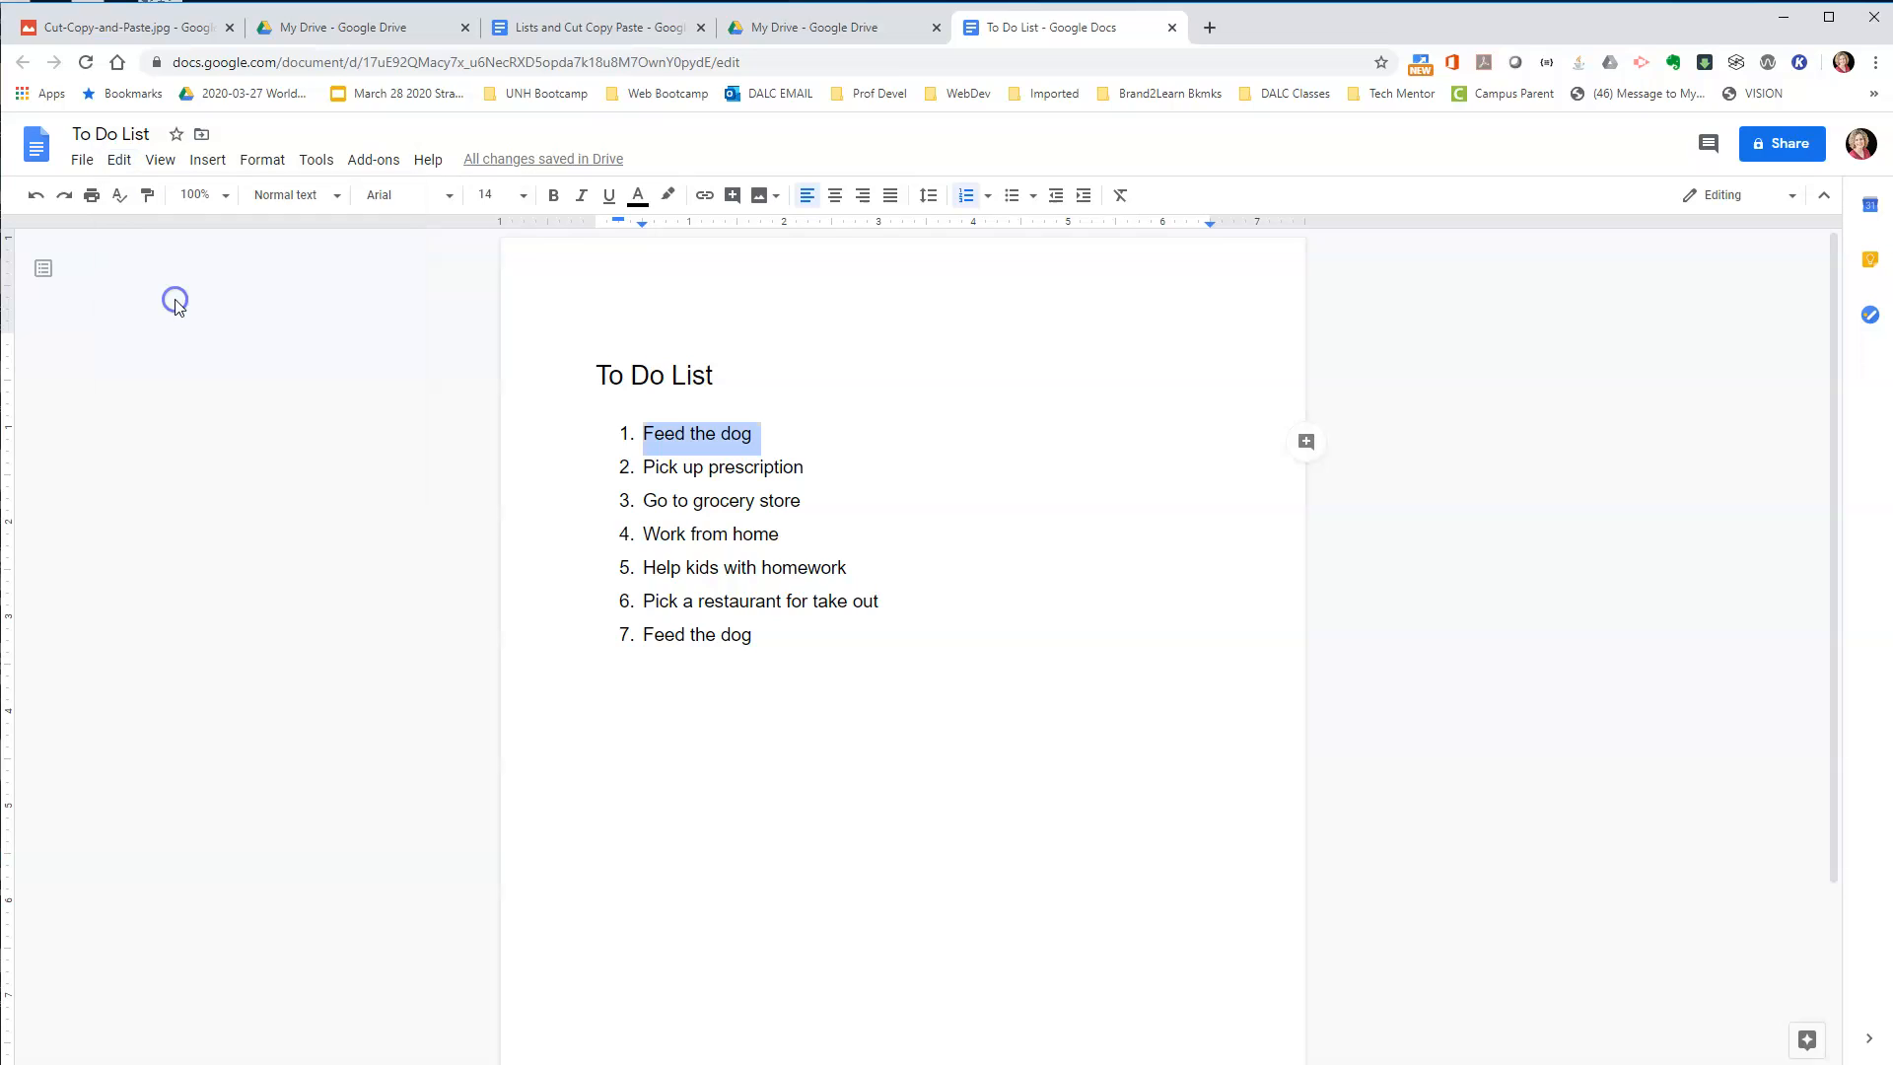
pyautogui.click(643, 599)
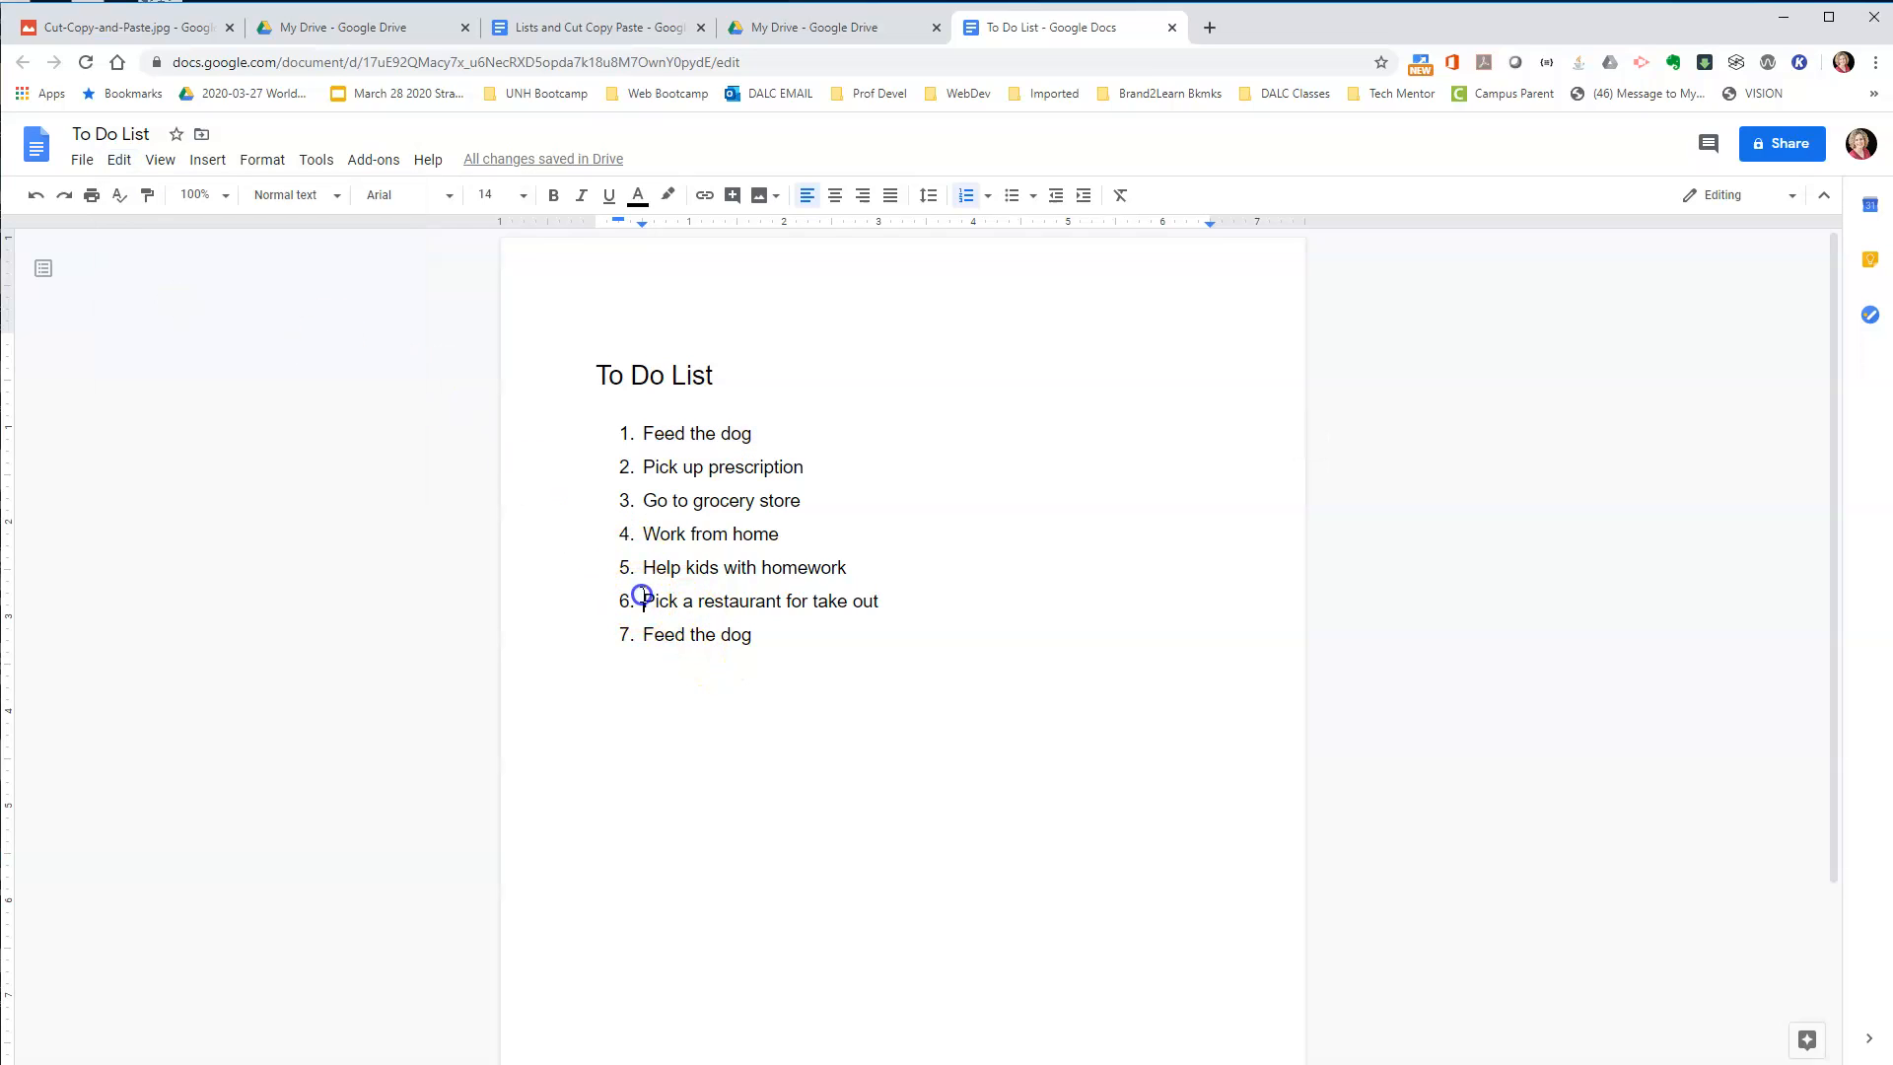
pyautogui.click(119, 160)
pyautogui.click(217, 341)
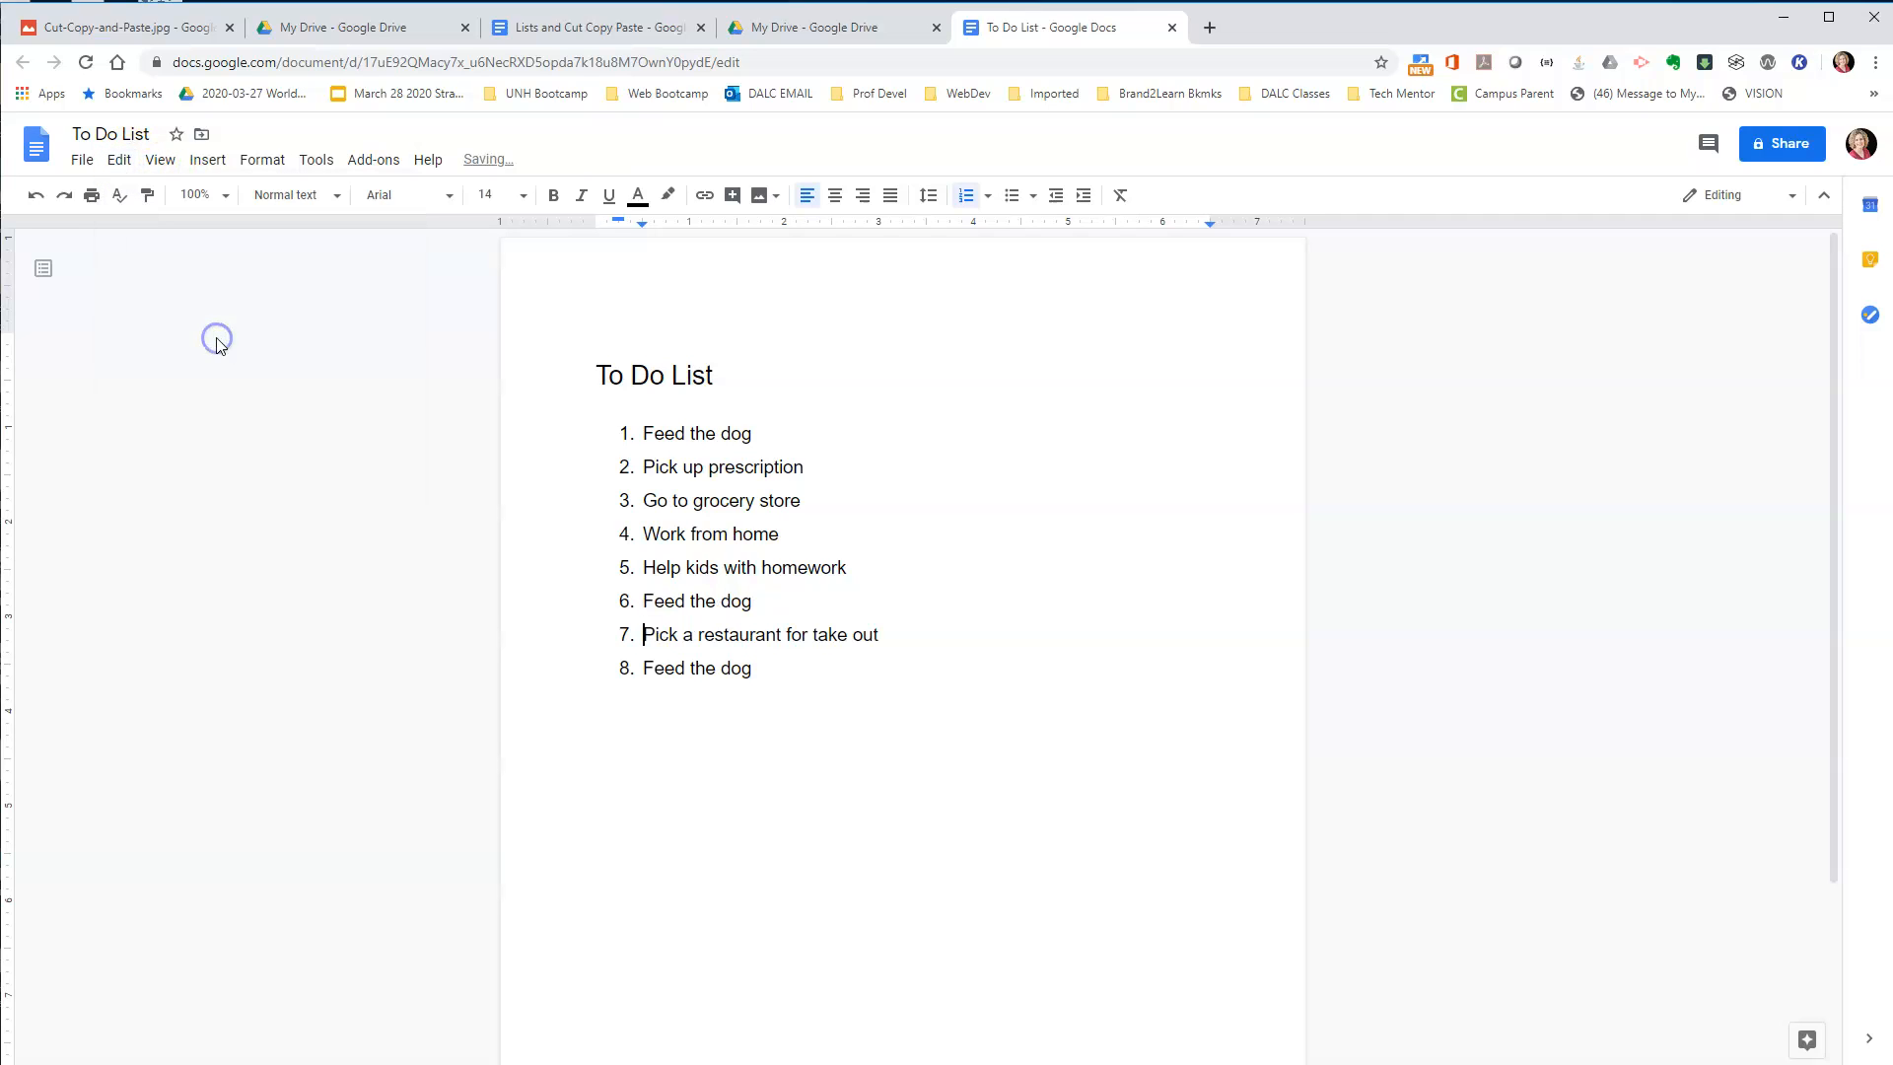